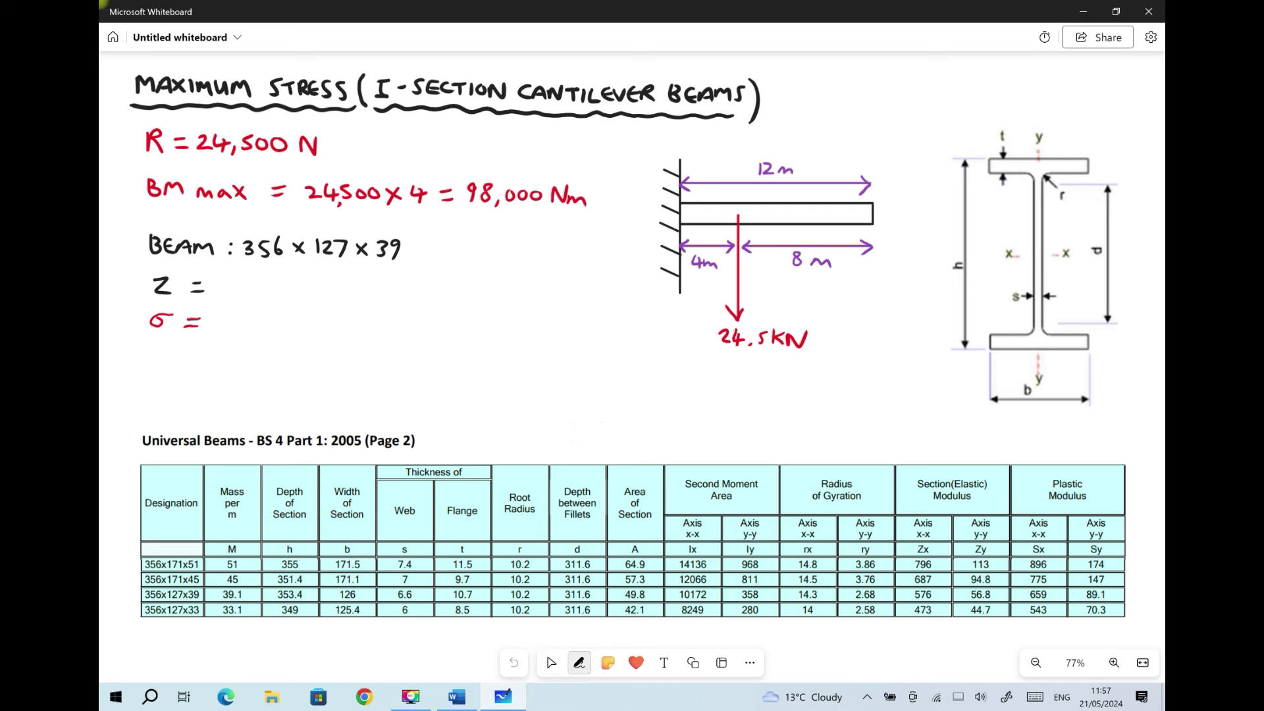
Step: Highlight the 12 m beam length, the 24.5 kN load and the 4 m distance in yellow on the cantilever diagram
drag(789, 169, 759, 170)
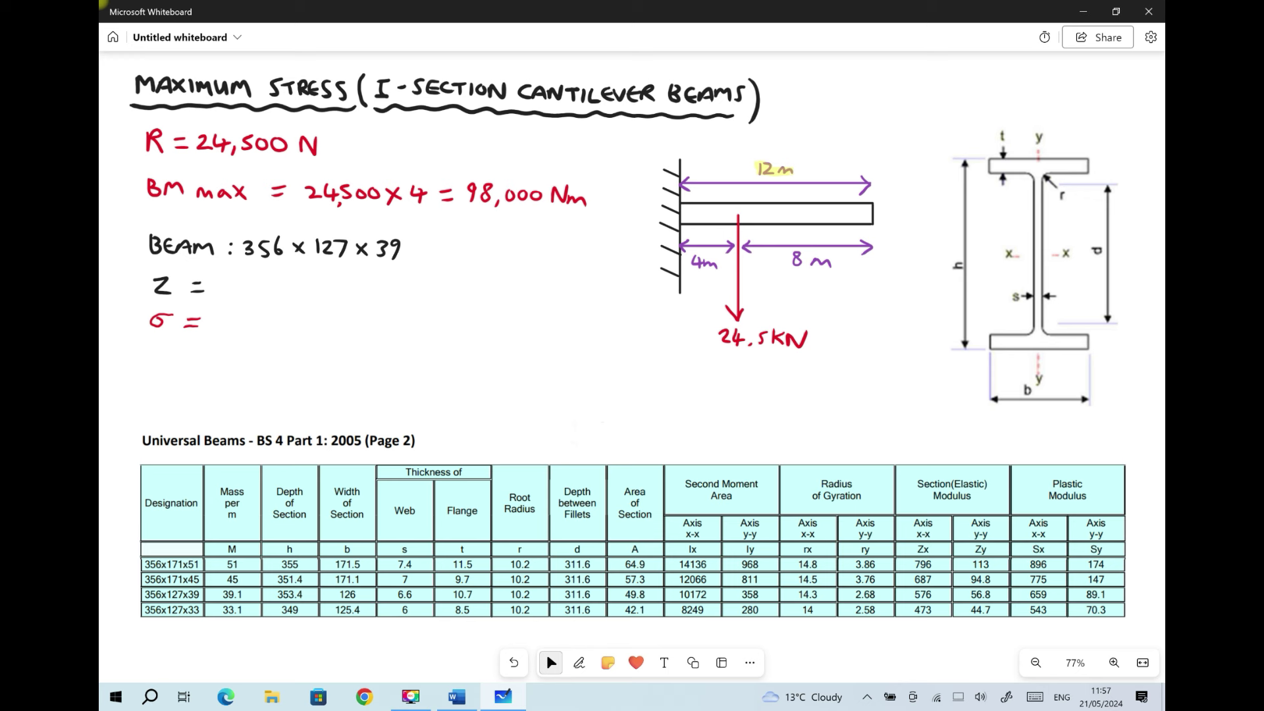
click(579, 662)
drag(797, 348, 714, 341)
click(551, 662)
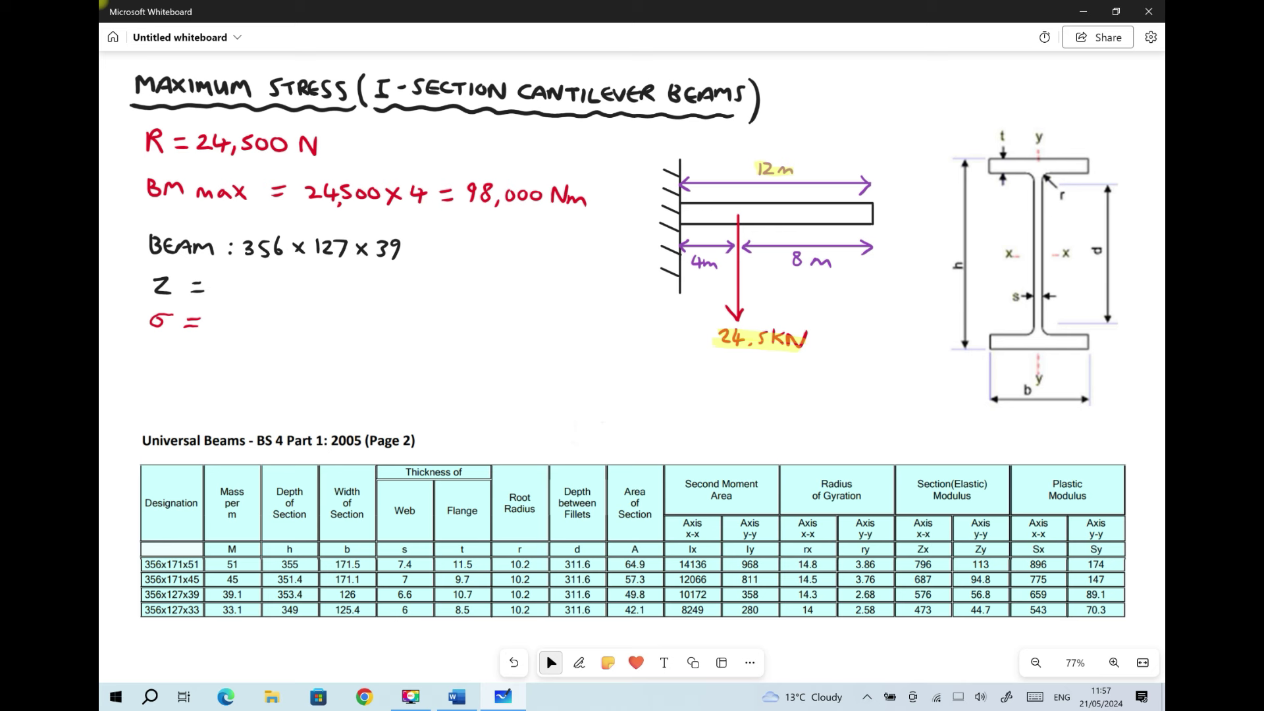
click(580, 662)
drag(692, 268, 717, 267)
click(552, 662)
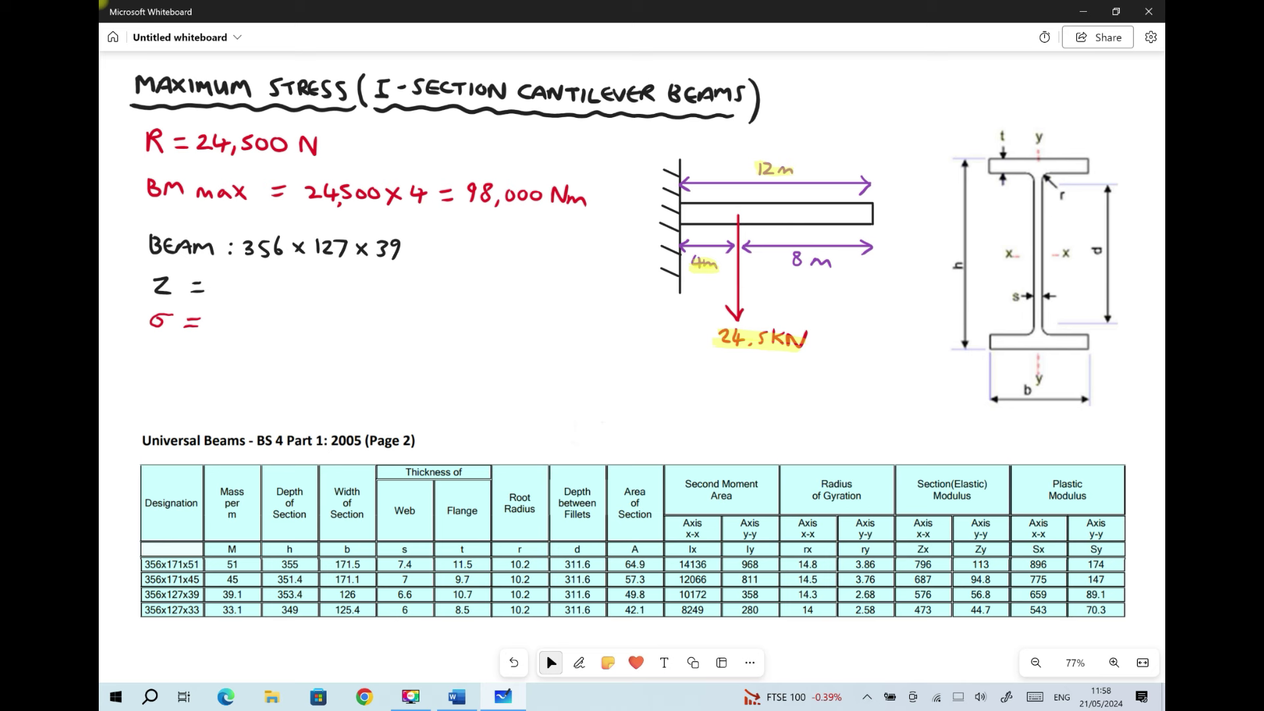
Step: Highlight the reaction R = 24,500 N and the maximum bending moment result 98,000 Nm
click(579, 662)
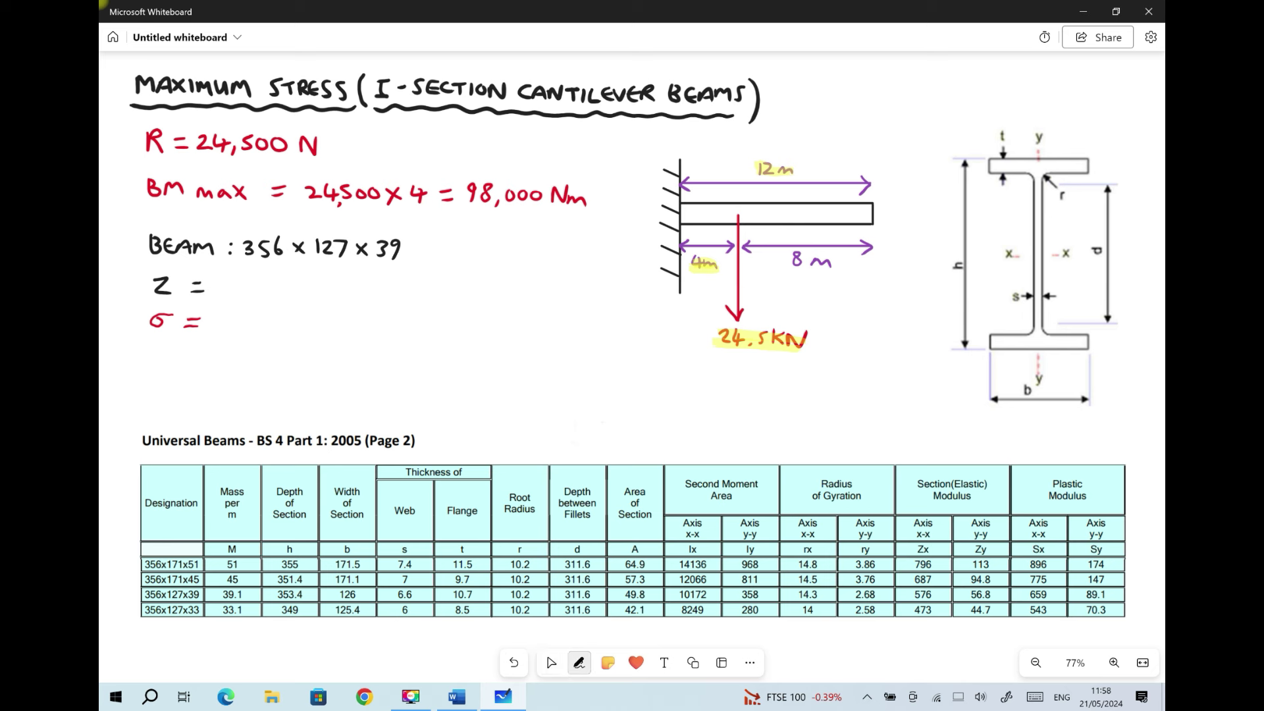
drag(140, 148, 318, 140)
click(551, 662)
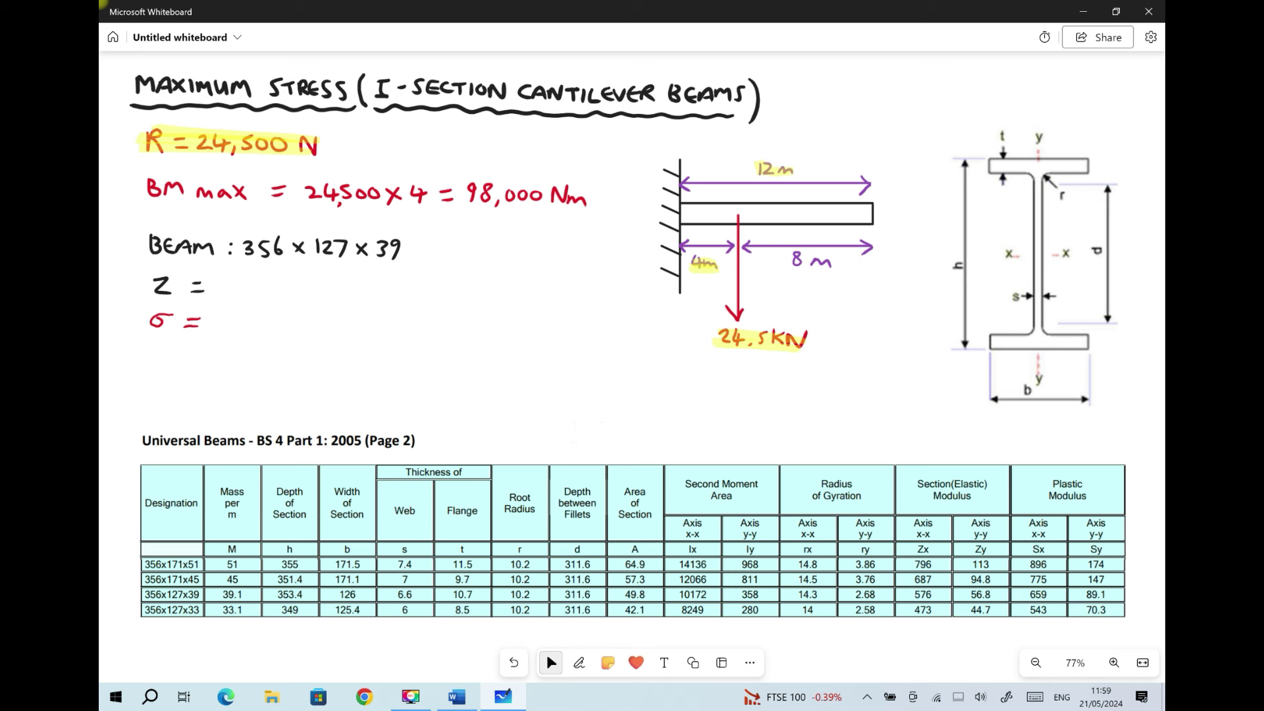
click(578, 662)
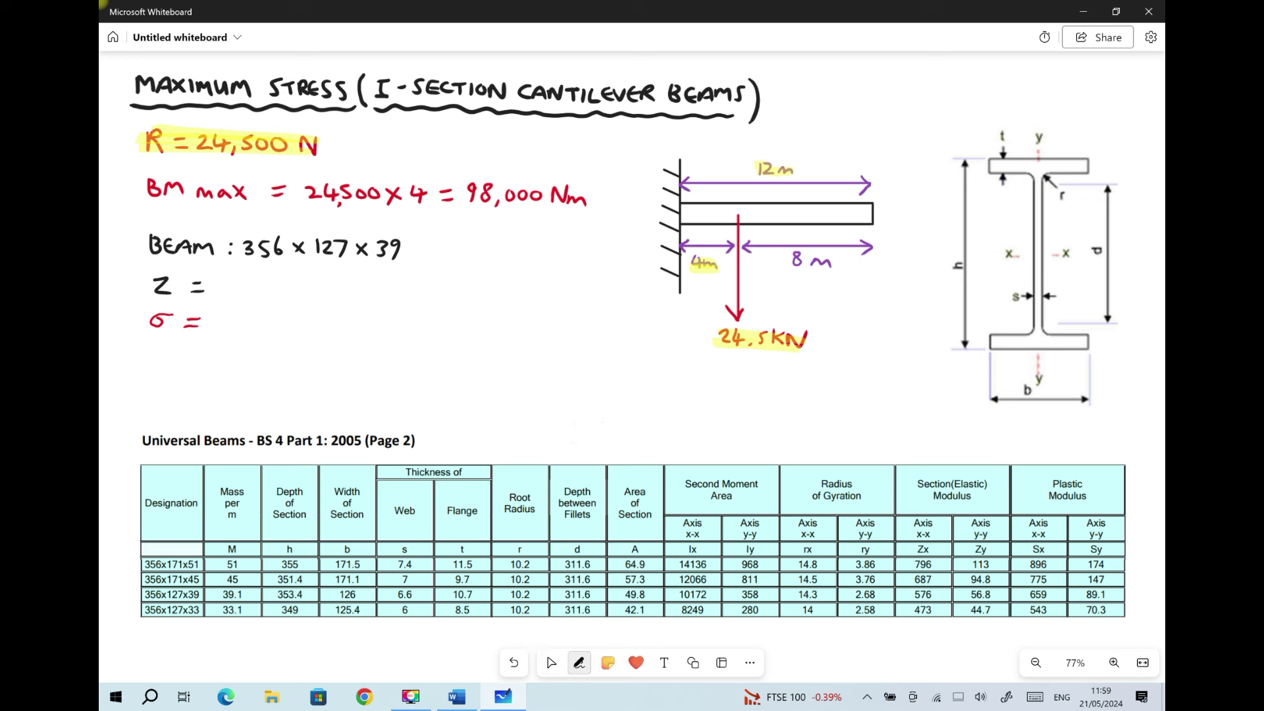
drag(472, 201, 571, 201)
click(551, 662)
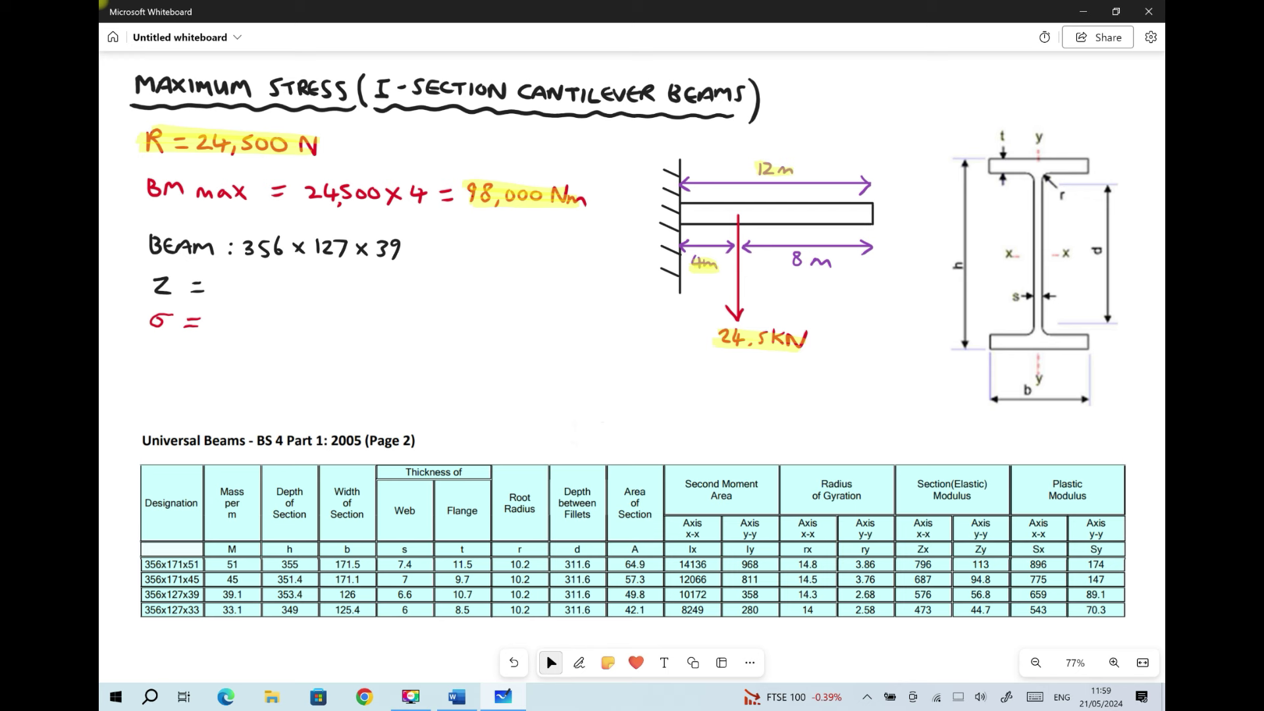
Step: Highlight the beam size 356 × 127 × 39 in the notes and its matching designation in the Universal Beams table
key(ctrl+alt+d)
drag(398, 255, 237, 251)
key(Escape)
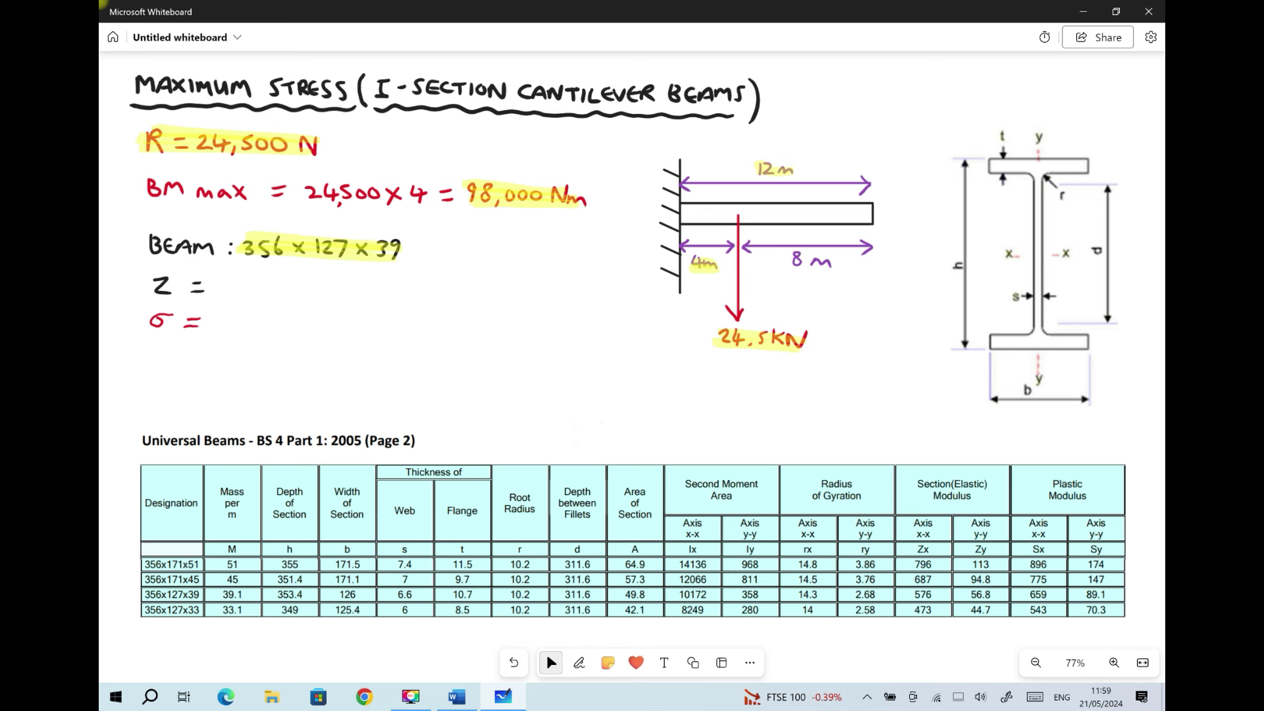
click(578, 662)
drag(203, 595, 144, 595)
click(552, 663)
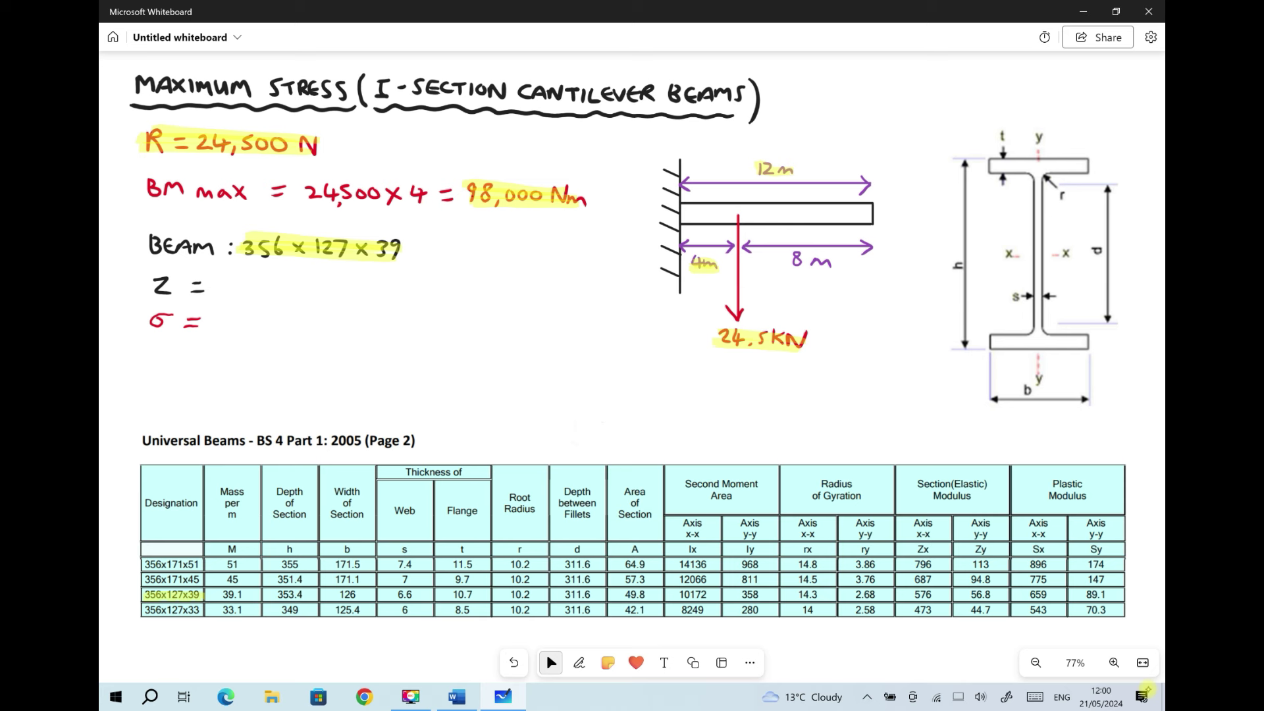
Step: Highlight the Section (Elastic) Modulus heading, its Axis x-x subheading and the 576 value for the 356x127x39 beam
mouse_move(933, 496)
mouse_down()
mouse_move(983, 485)
mouse_move(917, 485)
mouse_up()
click(551, 662)
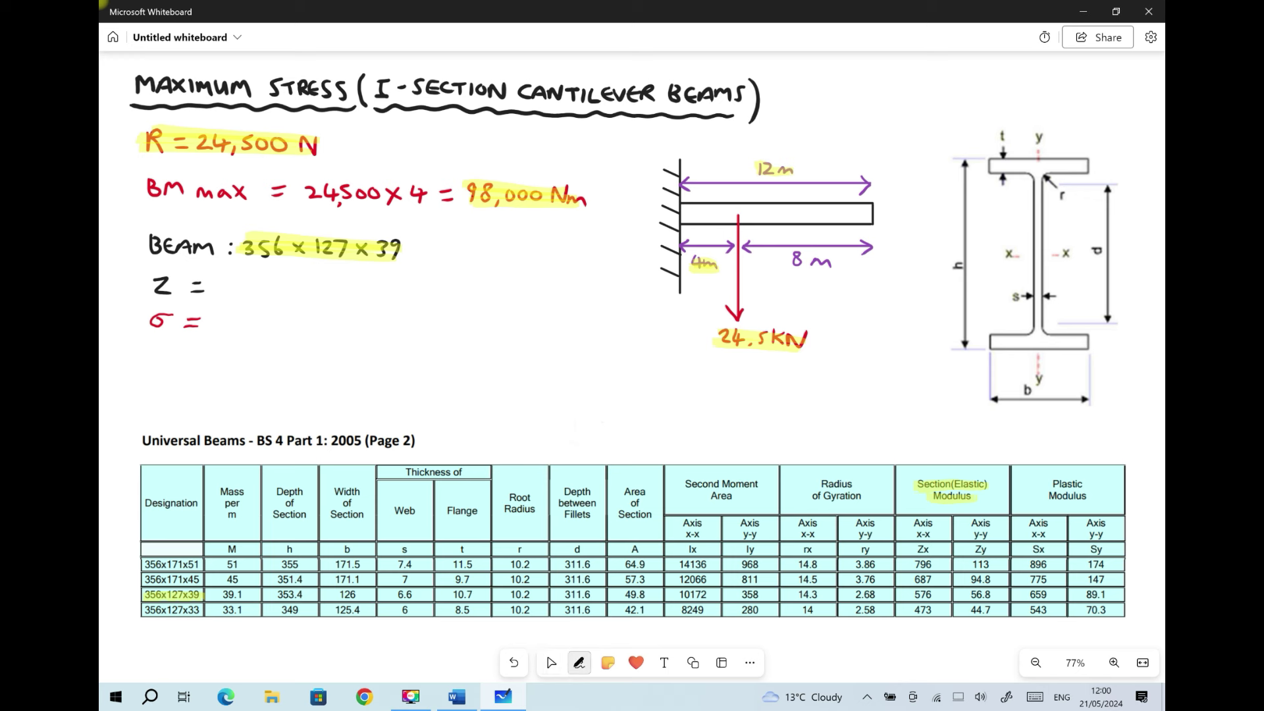
drag(908, 524, 934, 523)
drag(913, 594, 932, 594)
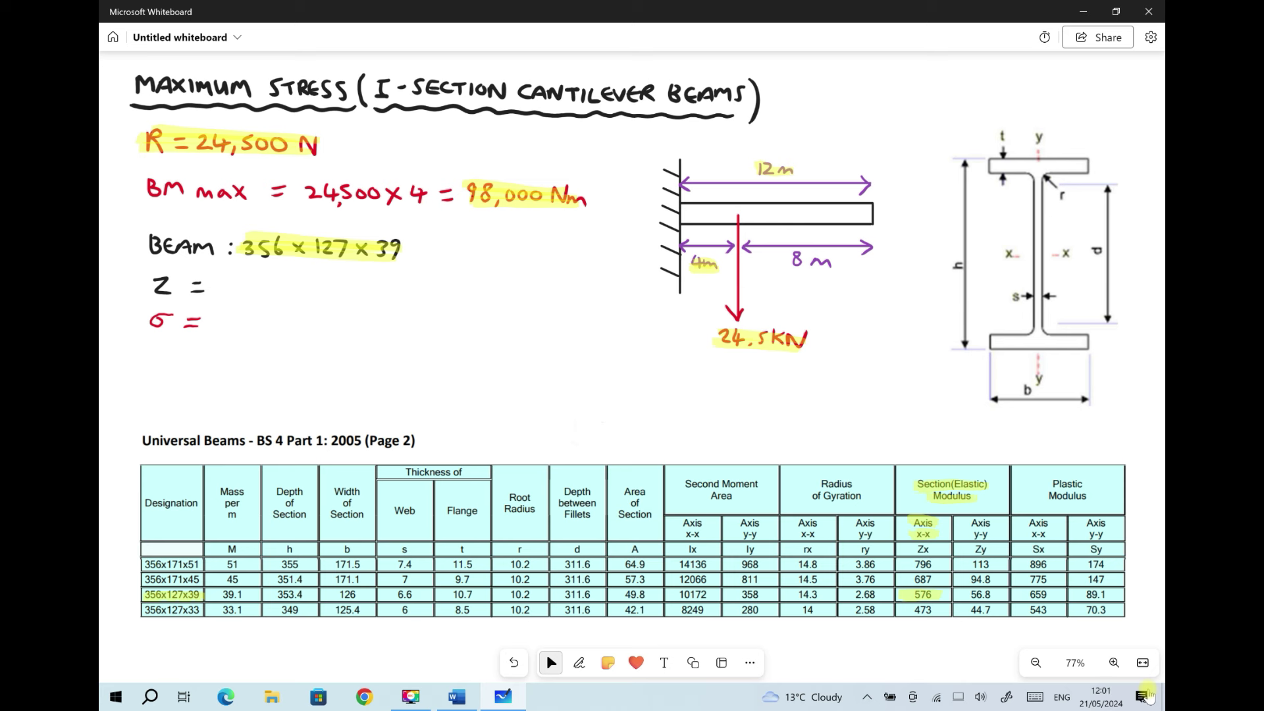
Step: Handwrite "576 cm³ (÷100³) =" in black after "Z ="
mouse_move(248, 276)
mouse_down()
mouse_move(233, 291)
mouse_move(258, 290)
mouse_up()
mouse_move(282, 270)
mouse_down()
mouse_move(273, 283)
mouse_move(339, 291)
mouse_up()
click(337, 274)
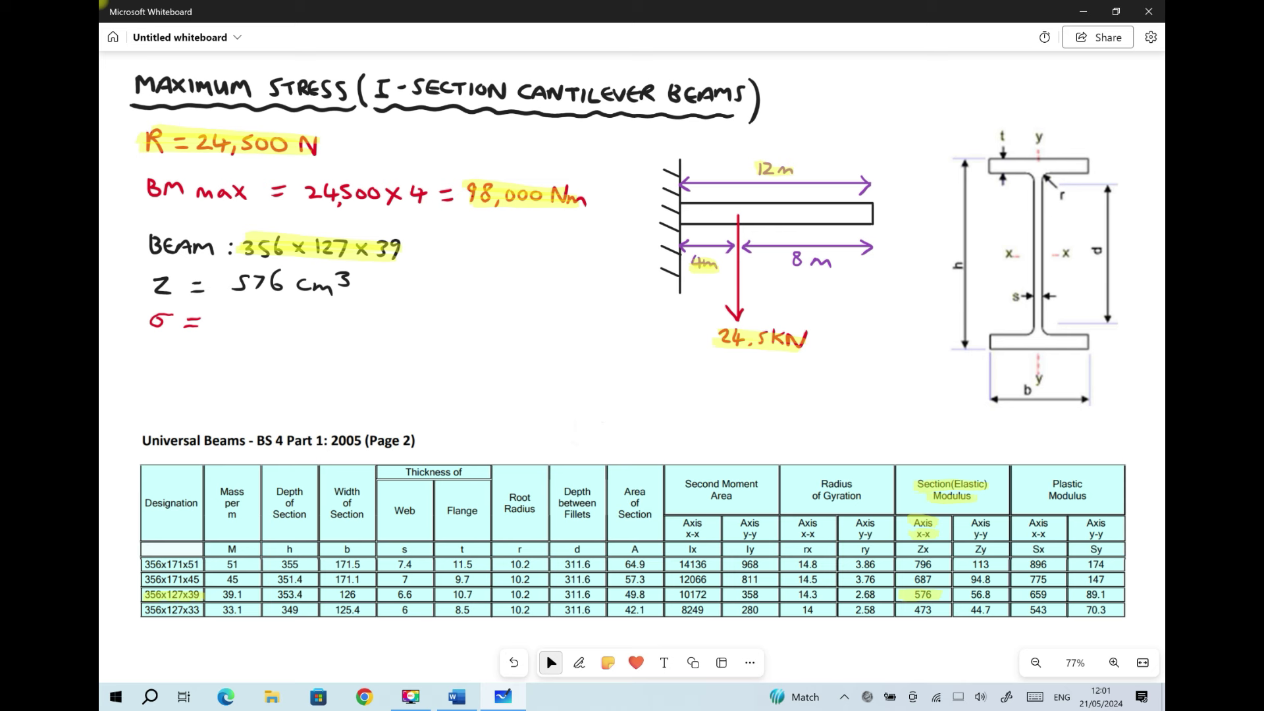
click(579, 663)
mouse_move(373, 272)
mouse_down()
mouse_move(393, 276)
mouse_move(393, 289)
mouse_move(423, 278)
mouse_move(445, 288)
mouse_move(463, 267)
mouse_move(464, 300)
mouse_move(497, 288)
mouse_up()
click(393, 279)
click(393, 290)
click(551, 662)
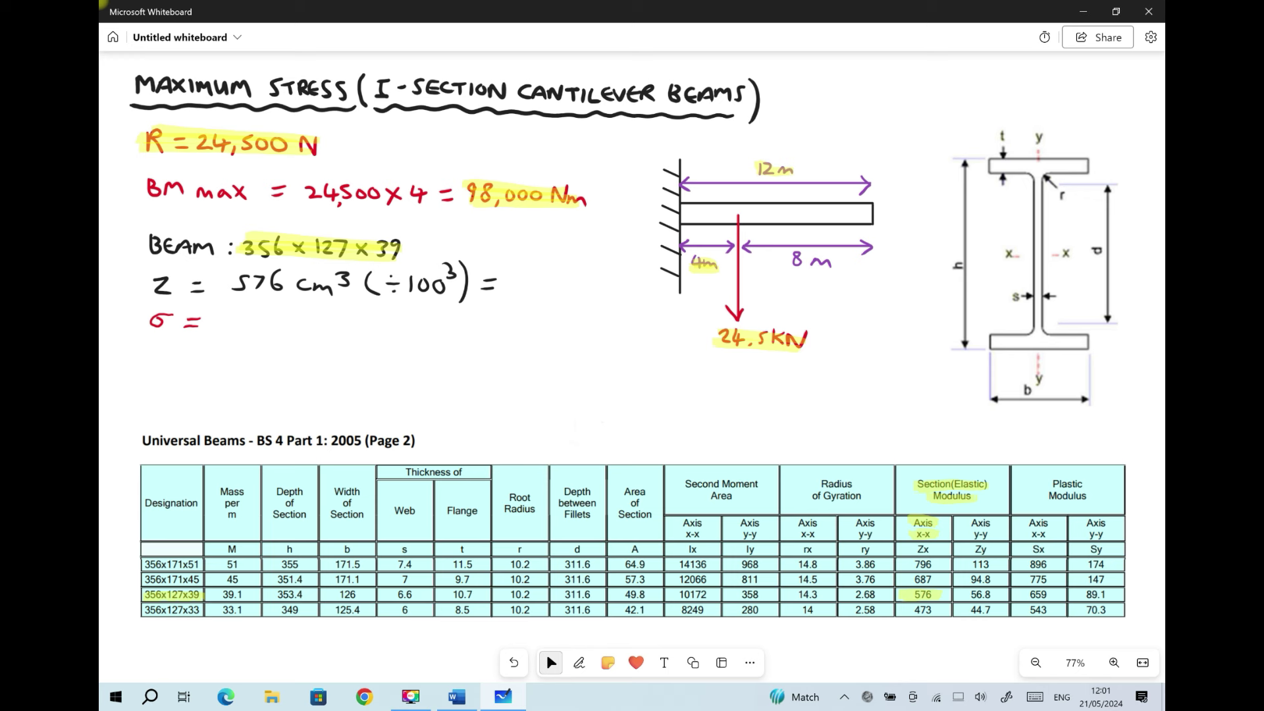
Step: Complete the Z conversion line in black with "0.000576 m³"
click(578, 662)
mouse_move(516, 279)
mouse_down()
mouse_move(507, 289)
mouse_move(576, 279)
mouse_move(583, 291)
mouse_move(611, 275)
mouse_move(604, 292)
mouse_up()
click(527, 288)
mouse_move(623, 267)
mouse_down()
mouse_move(615, 285)
mouse_move(629, 319)
mouse_move(635, 310)
mouse_up()
click(552, 662)
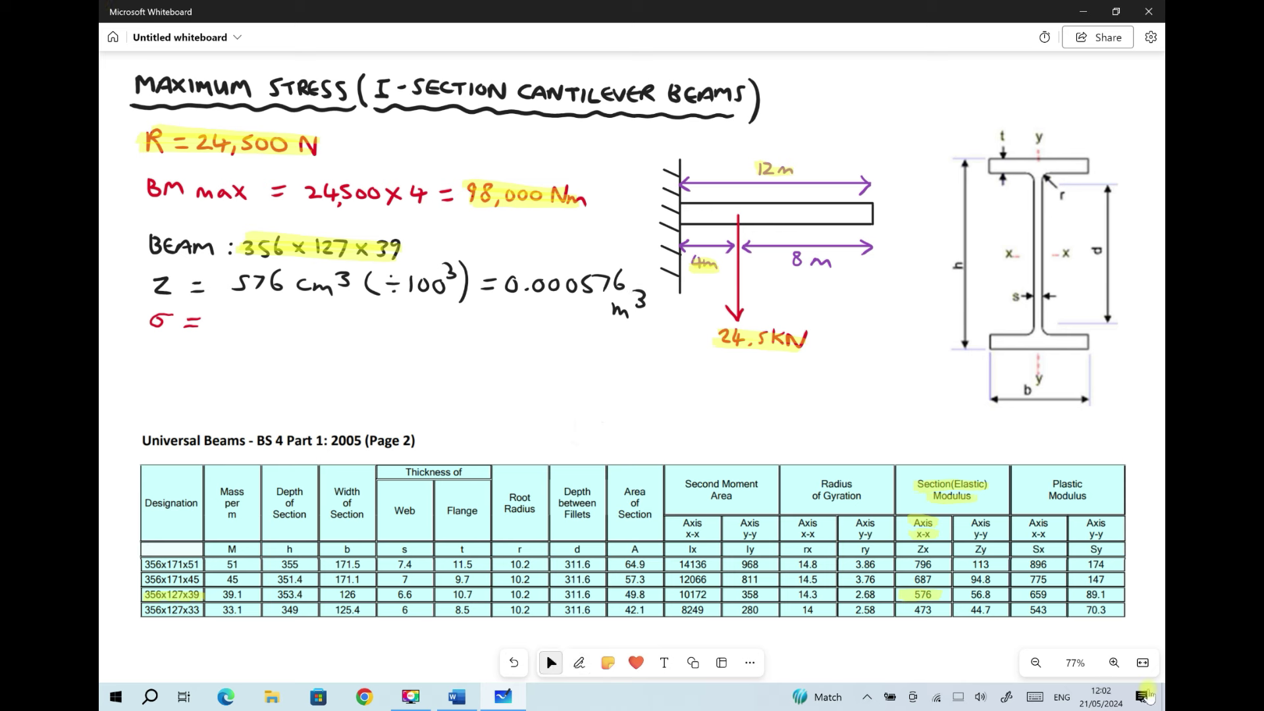
Step: Handwrite the formula "Z = M/σ" in red below the stress line
key(ctrl+alt+p)
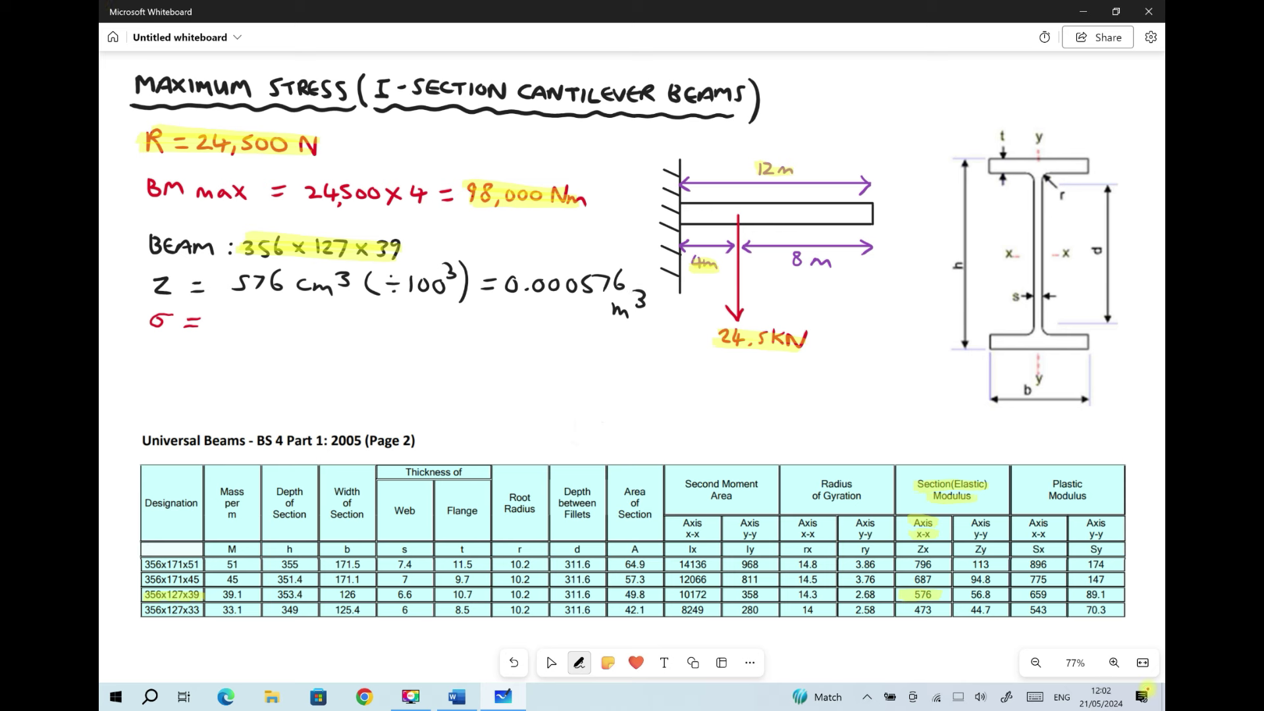
mouse_move(154, 366)
mouse_down()
mouse_move(171, 380)
mouse_move(197, 370)
mouse_up()
mouse_move(186, 379)
mouse_down()
mouse_move(247, 373)
mouse_move(226, 391)
mouse_move(263, 391)
mouse_up()
key(Escape)
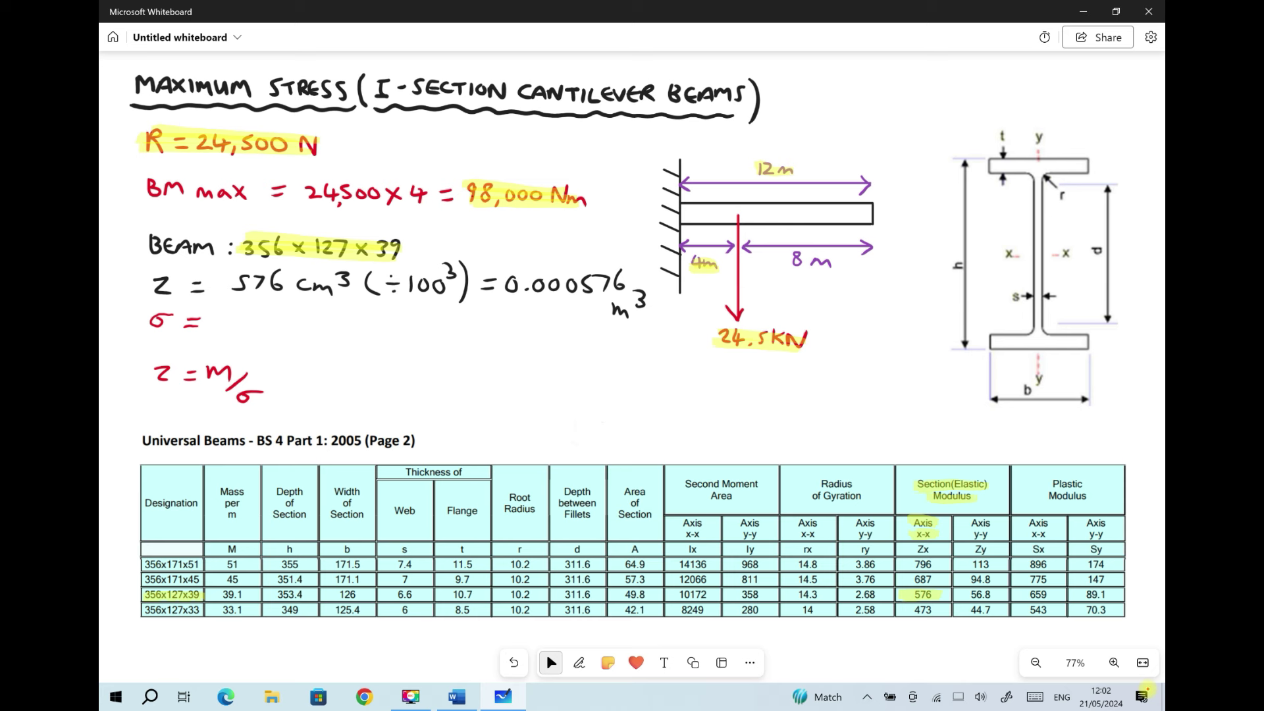
Step: Extend the stress line in red with "M/Z = 98000 / 0.000576 =", written as a fraction
mouse_move(222, 322)
mouse_down()
mouse_move(275, 327)
mouse_move(280, 343)
mouse_move(321, 322)
mouse_move(322, 334)
mouse_move(329, 319)
mouse_move(363, 333)
mouse_move(392, 319)
mouse_up()
click(551, 662)
click(579, 662)
mouse_move(405, 317)
mouse_down()
mouse_move(348, 344)
mouse_move(341, 362)
mouse_move(375, 362)
mouse_up()
click(551, 662)
click(579, 662)
mouse_move(388, 362)
mouse_down()
mouse_move(427, 377)
mouse_move(501, 342)
mouse_up()
drag(484, 350, 501, 350)
click(551, 663)
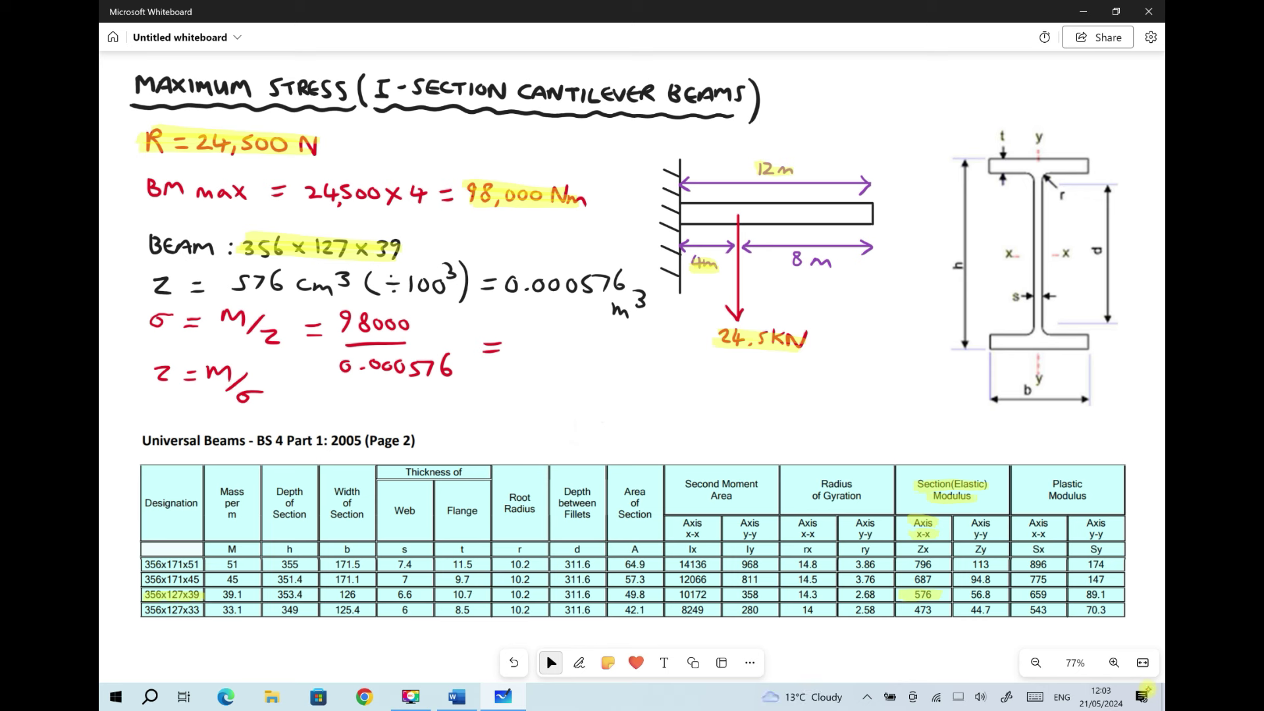
Step: Write the stress result "170.14 MPa" in red and underline it twice
click(579, 663)
mouse_move(524, 346)
mouse_down()
mouse_move(601, 374)
mouse_move(648, 364)
mouse_move(666, 381)
mouse_move(629, 392)
mouse_up()
drag(523, 385, 615, 390)
drag(525, 395, 614, 398)
click(551, 663)
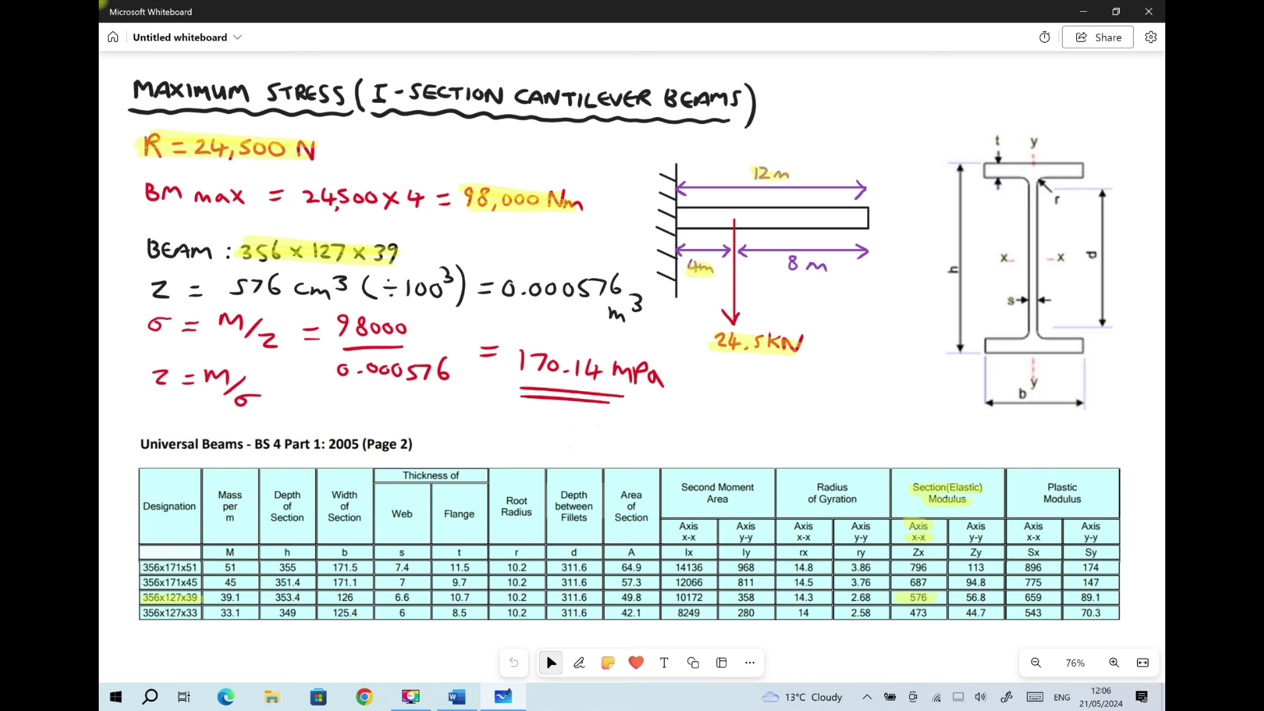
Step: Highlight the width label b and the height label h on the I-section diagram
click(580, 663)
click(552, 663)
click(580, 663)
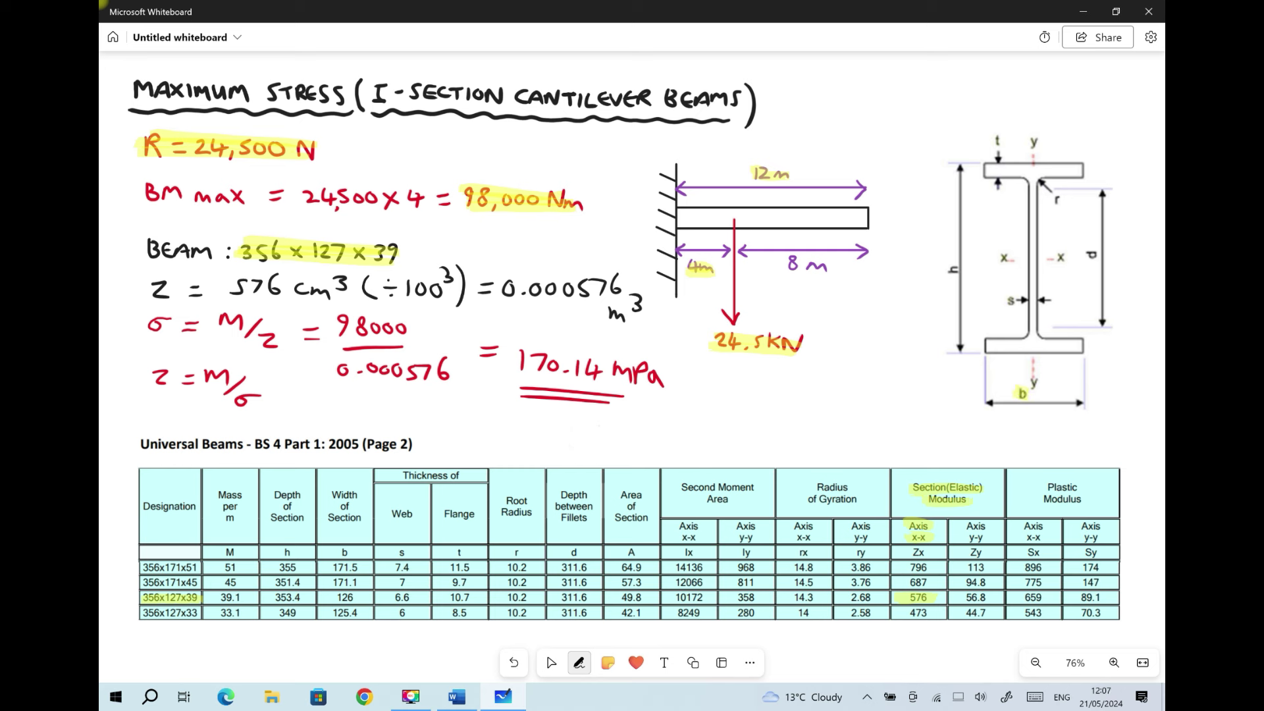
click(552, 663)
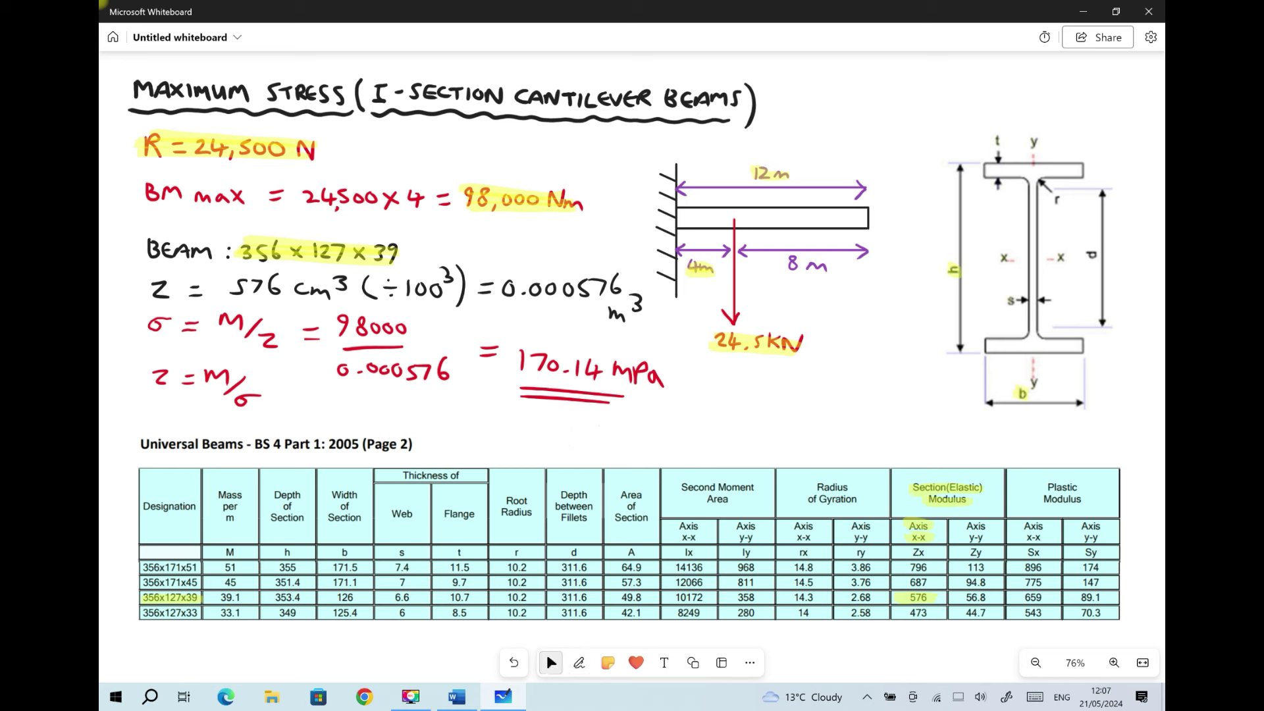
Step: Highlight the flange thickness label t, the web thickness label s and the root radius label r on the I-section diagram
click(579, 663)
click(551, 663)
click(579, 663)
drag(1008, 301, 1018, 300)
click(552, 663)
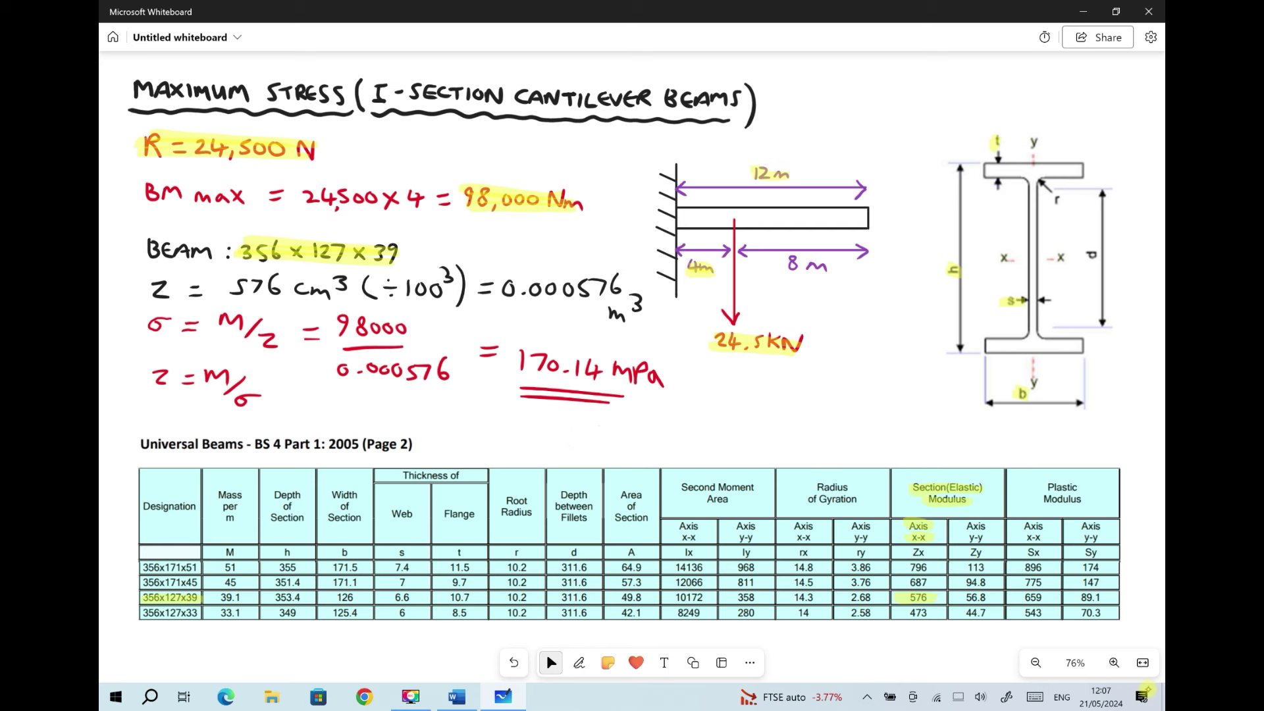
click(579, 663)
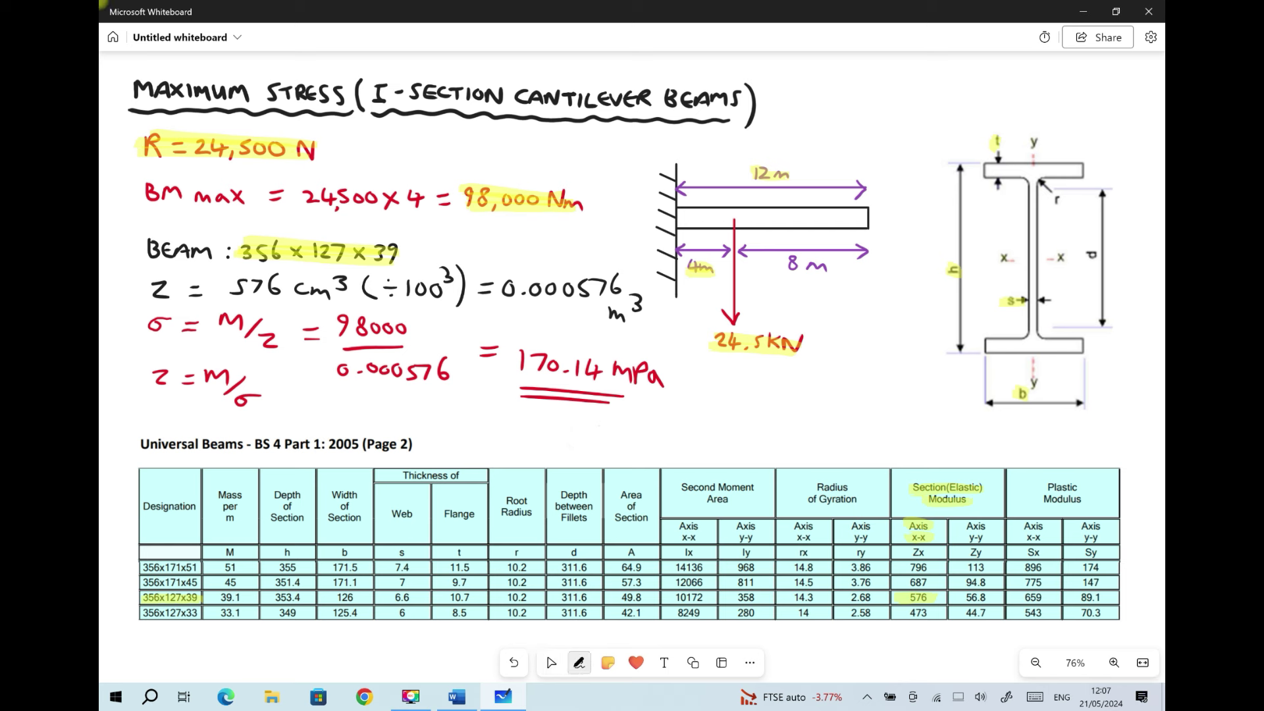
drag(1059, 209, 1041, 182)
click(551, 663)
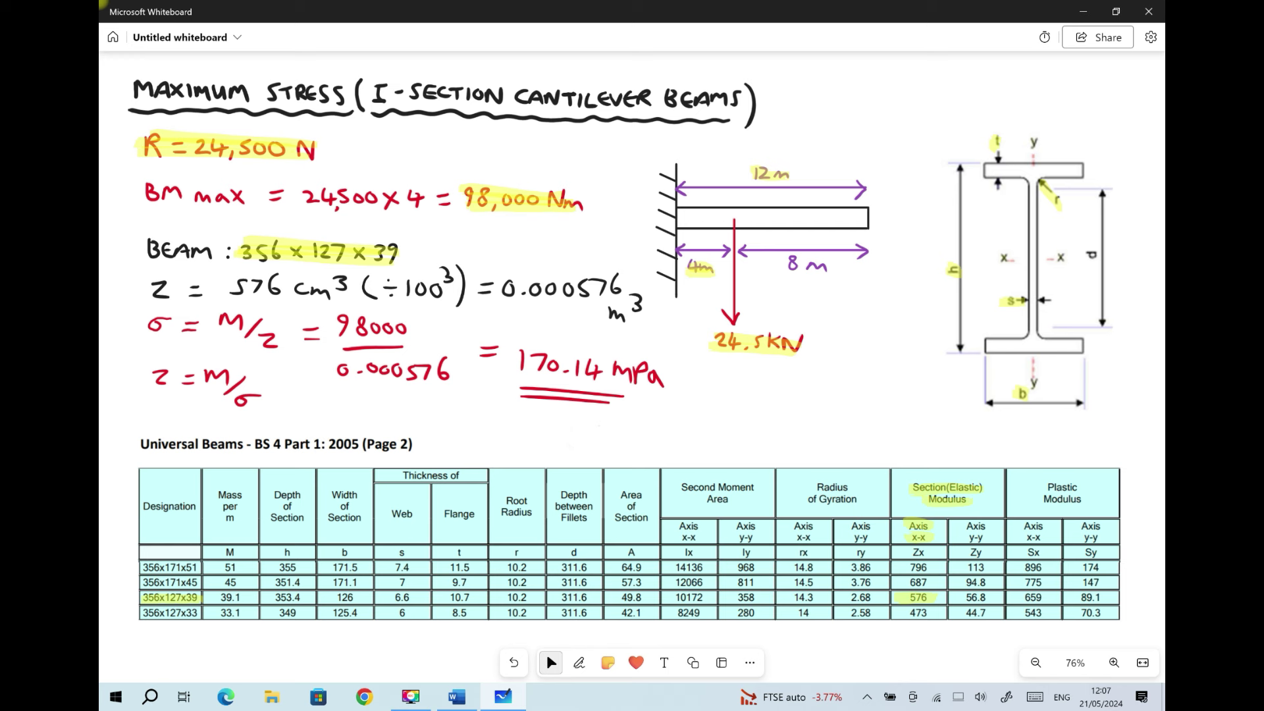
Step: Highlight column symbols h and b in the table, with the 356x127x39 beam's depth 353.4 and width 126
click(579, 663)
click(551, 663)
click(579, 663)
drag(338, 597, 350, 597)
click(551, 663)
click(578, 663)
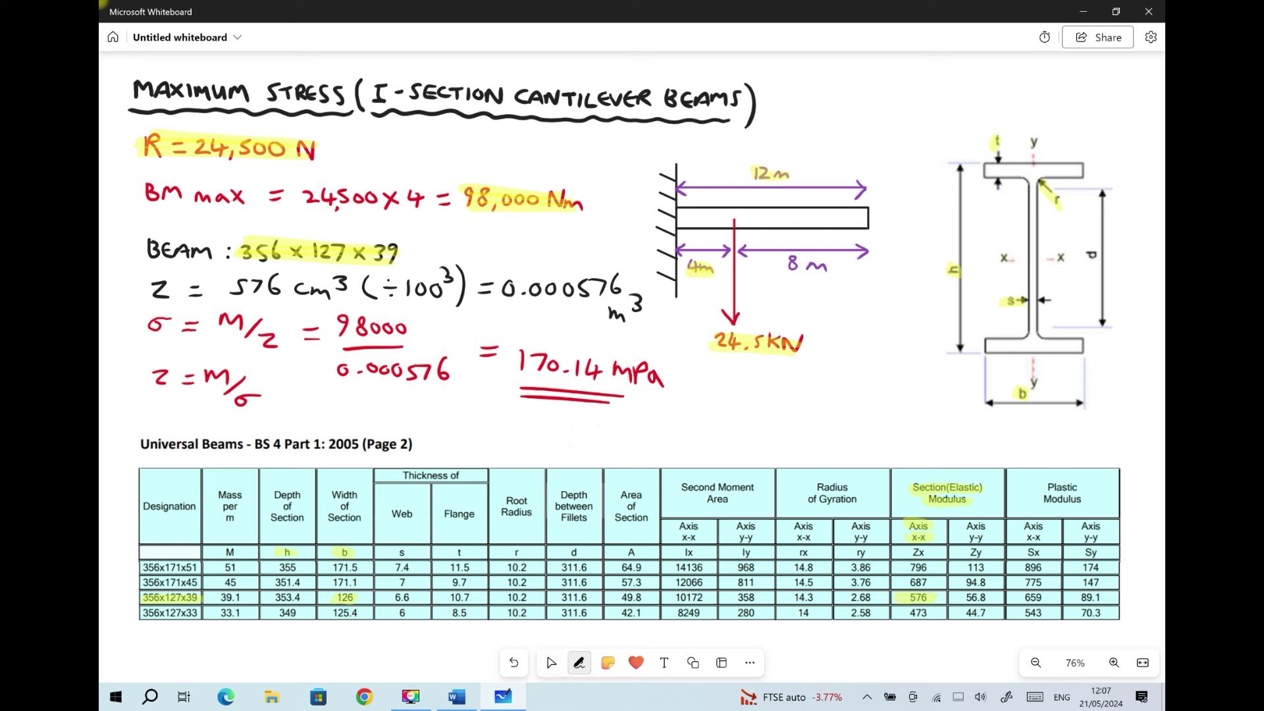
drag(276, 598, 292, 596)
click(551, 663)
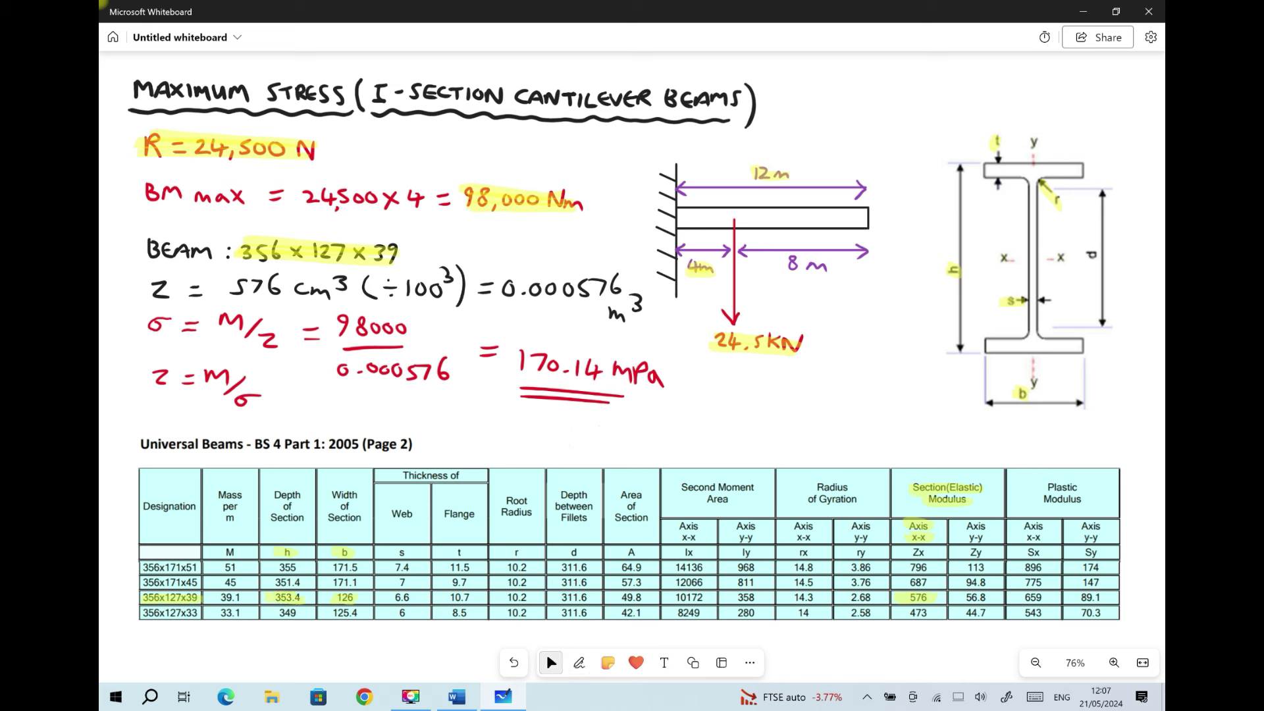
Step: Highlight column symbols s and t in the table, with the 356x127x39 beam's web thickness 6.6 and flange thickness 10.7
click(579, 663)
drag(393, 598, 410, 596)
click(551, 663)
click(579, 663)
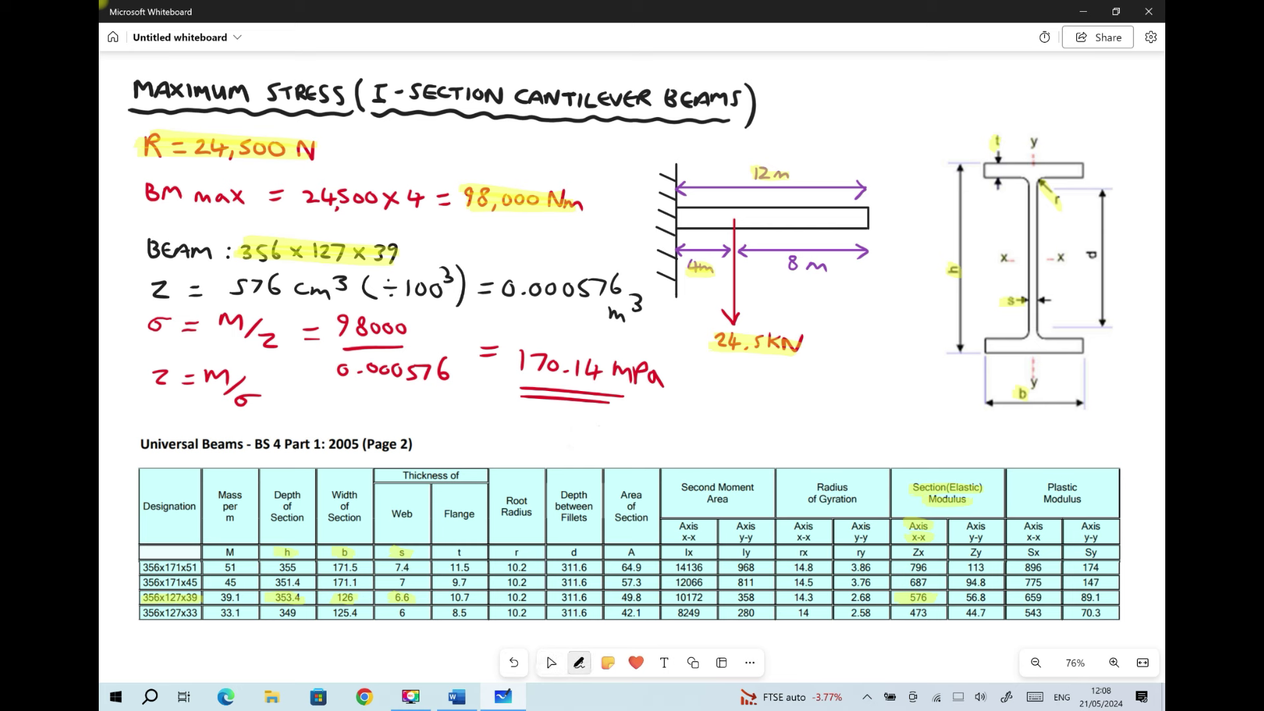
click(551, 663)
click(579, 663)
click(551, 663)
click(579, 663)
drag(450, 597, 468, 597)
click(551, 663)
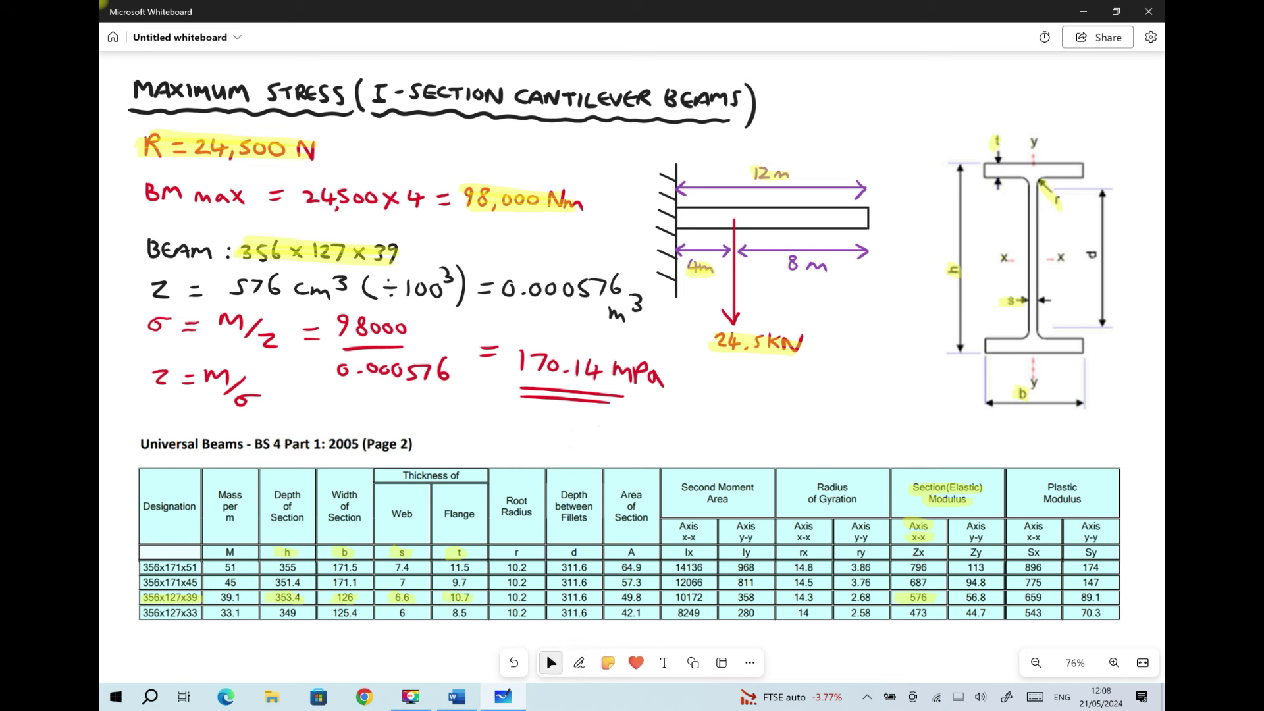
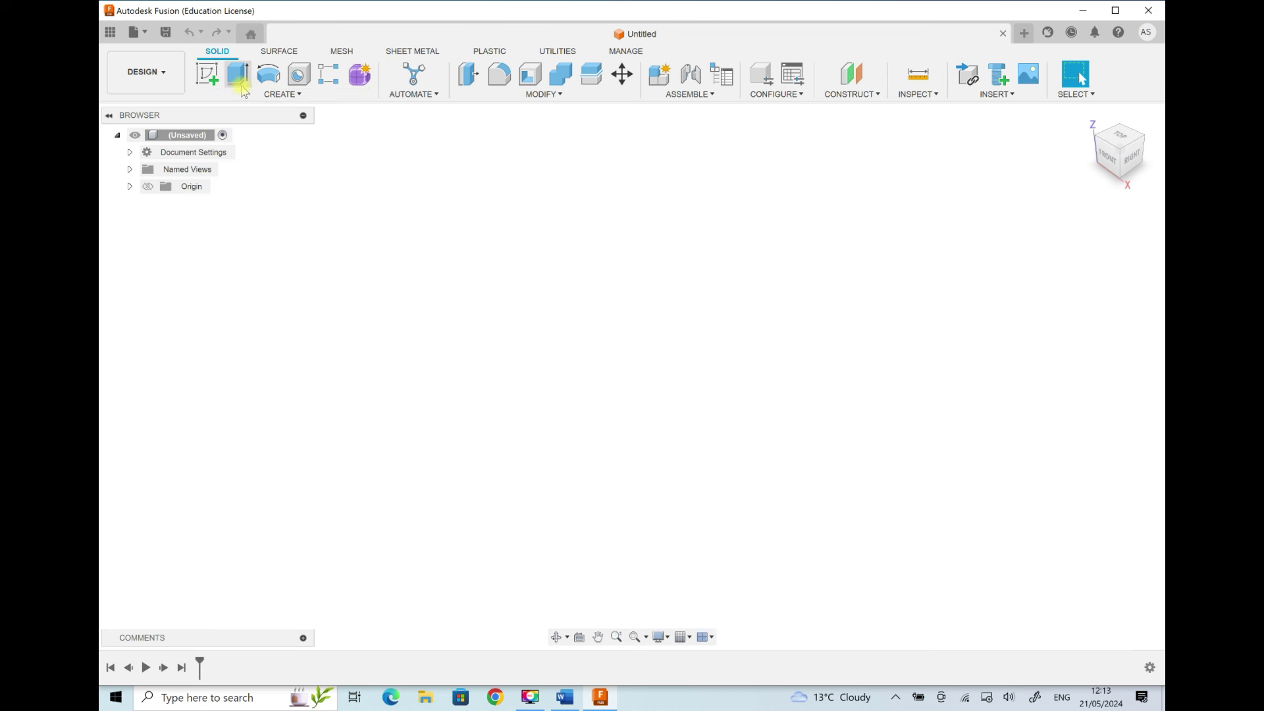
Step: In Autodesk Fusion, start a sketch on the front plane and draw a 126 mm horizontal line from the origin
click(208, 74)
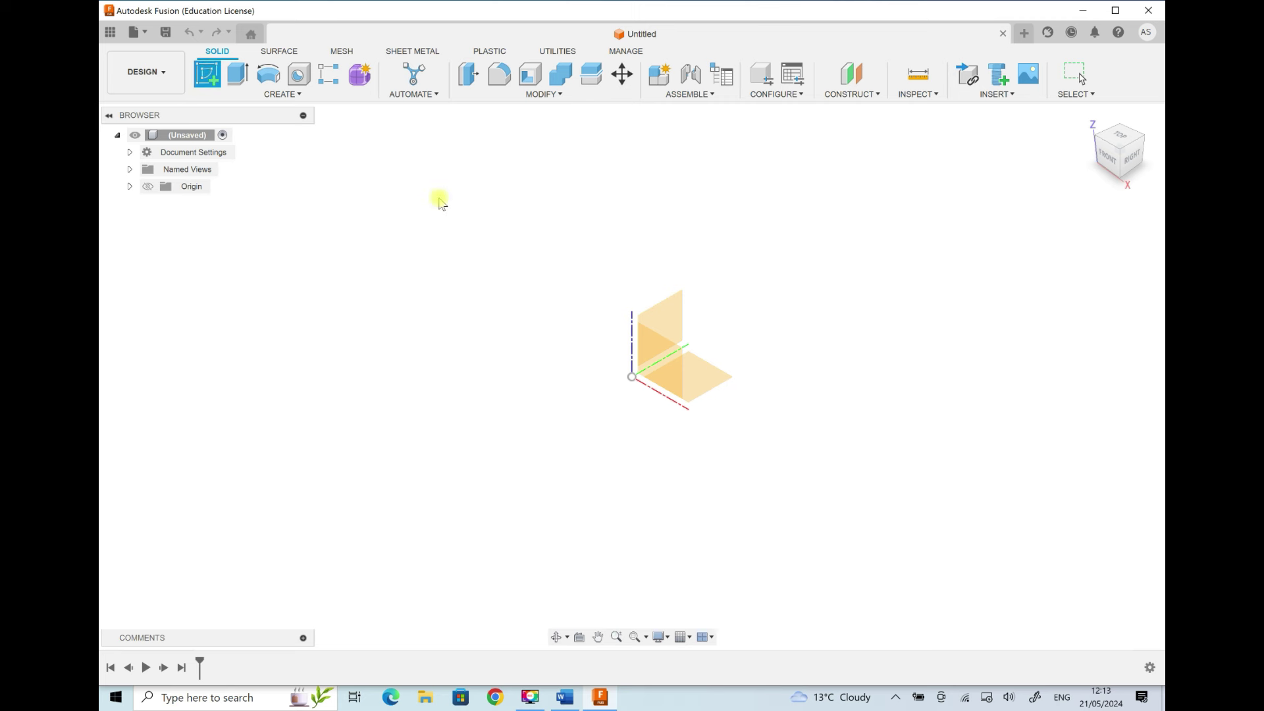
click(656, 366)
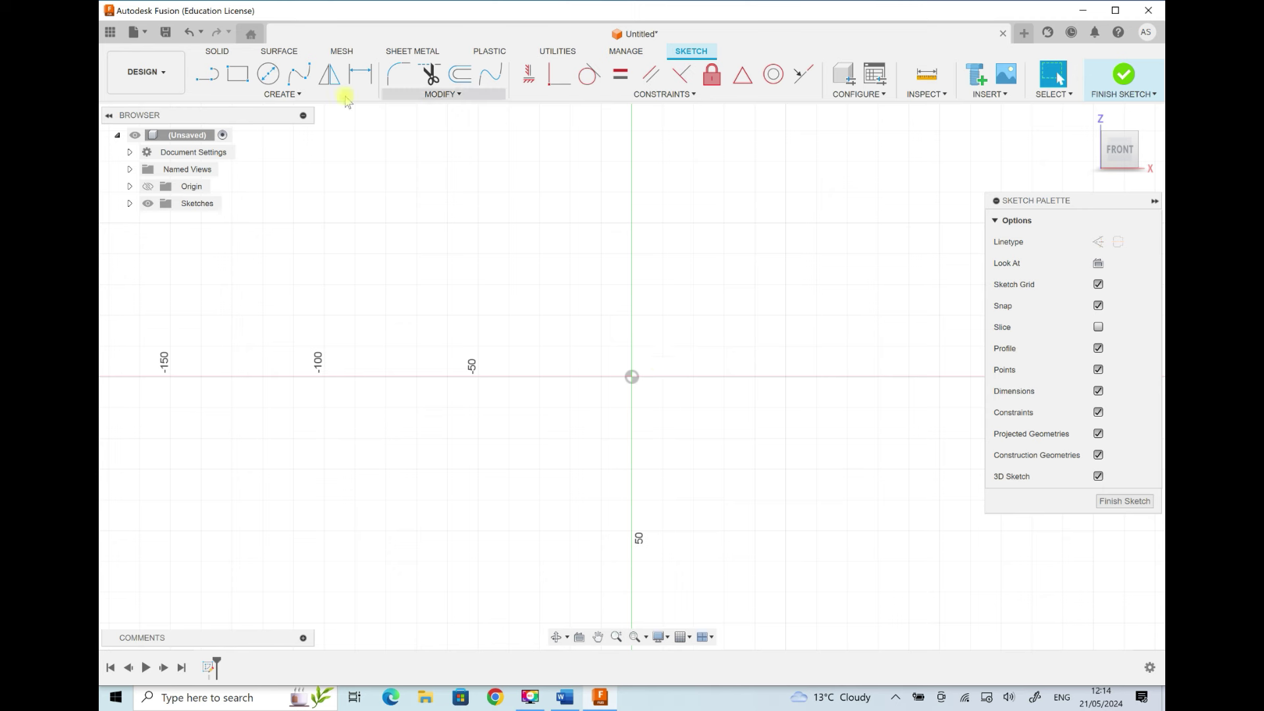
click(206, 74)
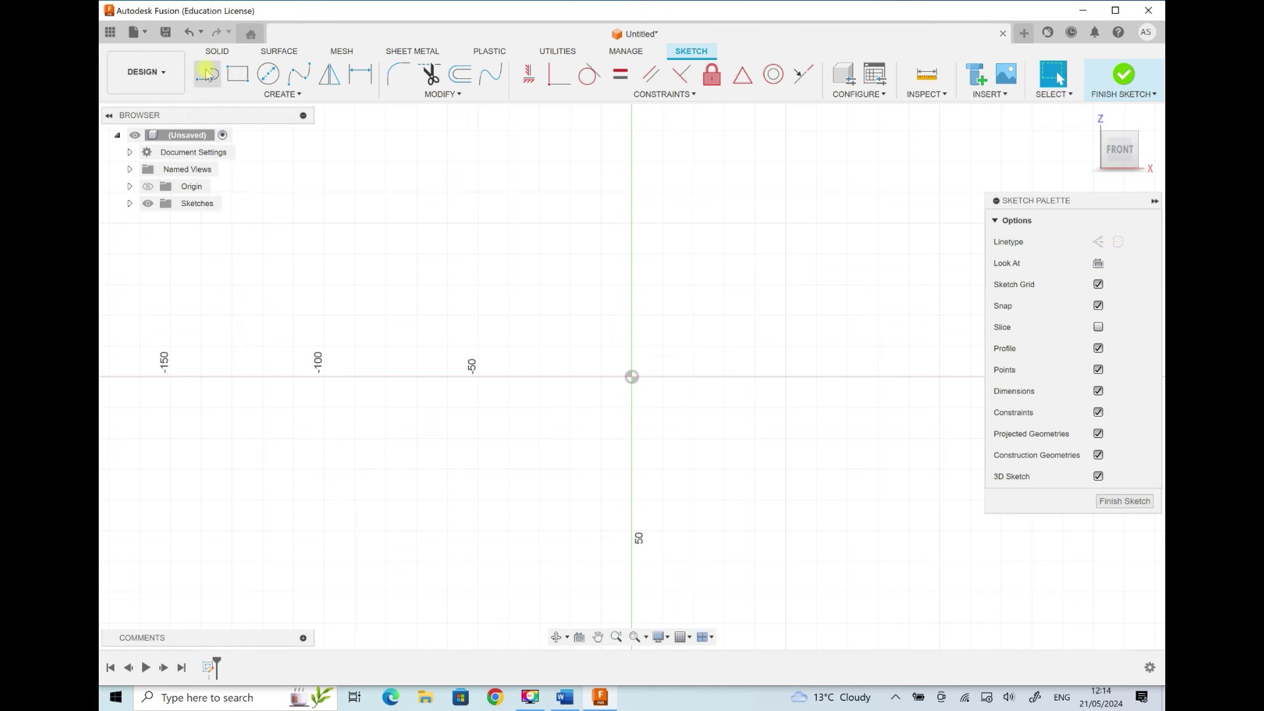
click(632, 377)
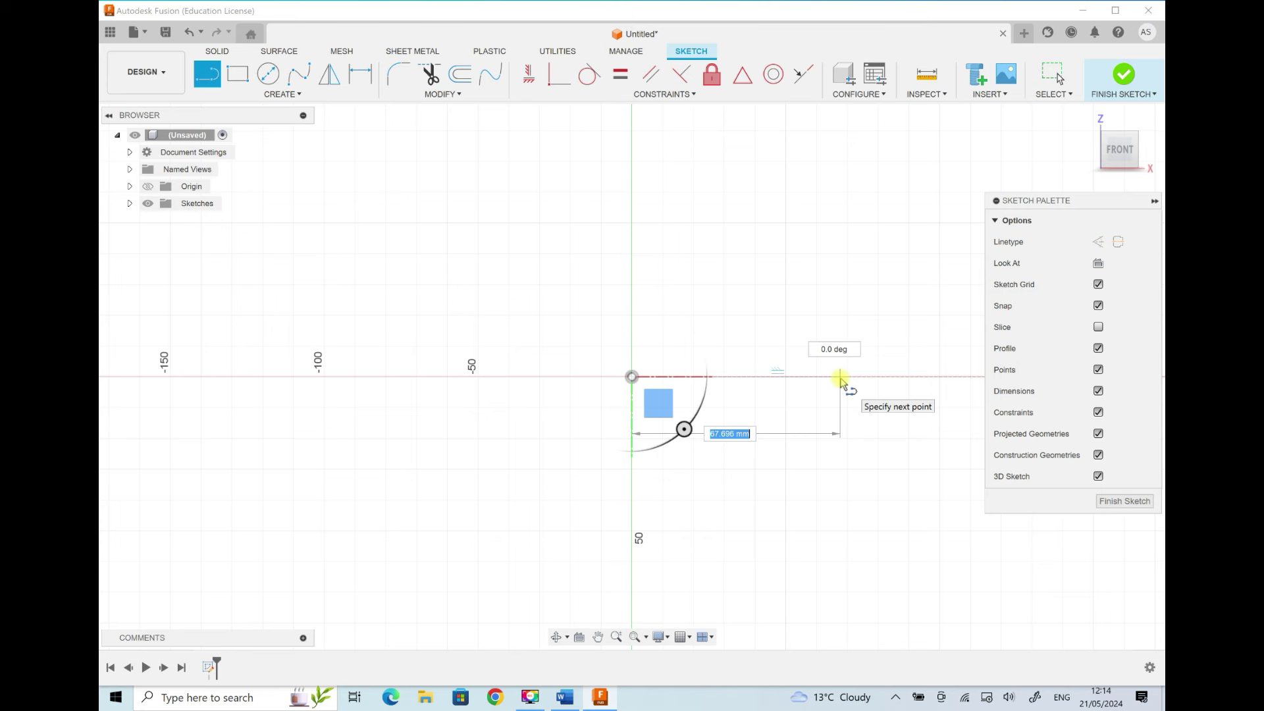
text(126)
key(Tab)
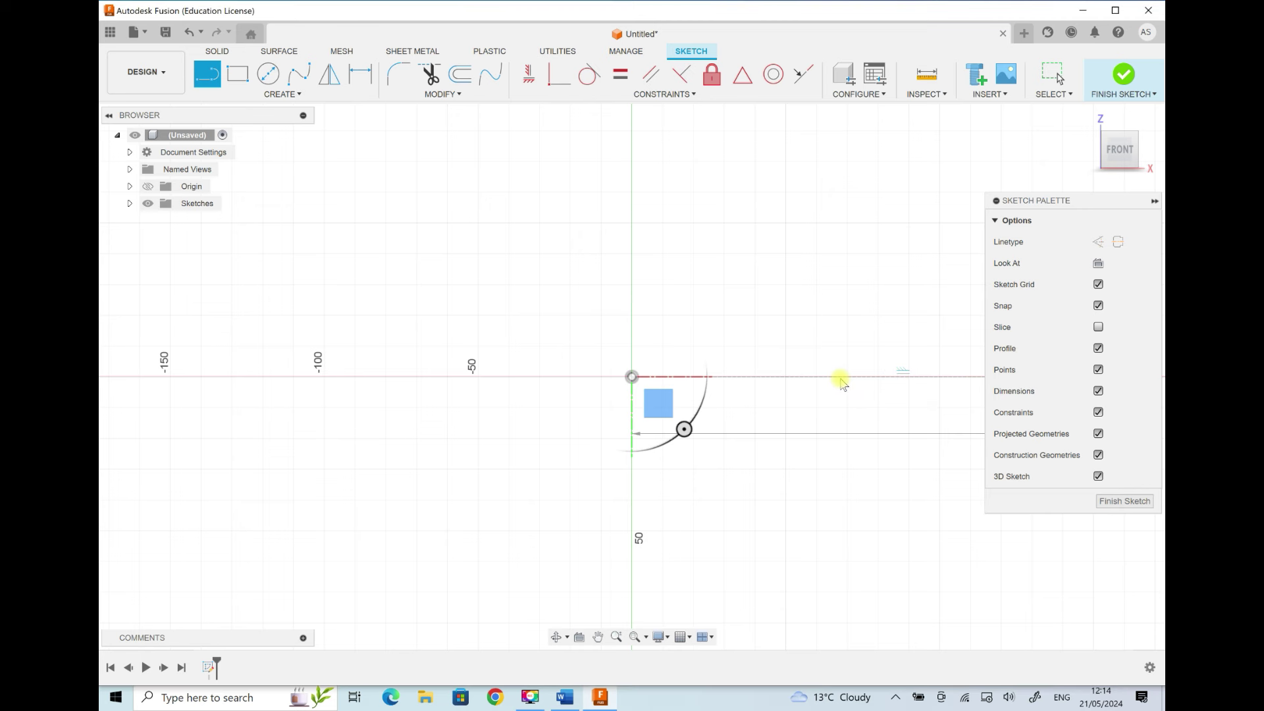
key(Return)
key(Escape)
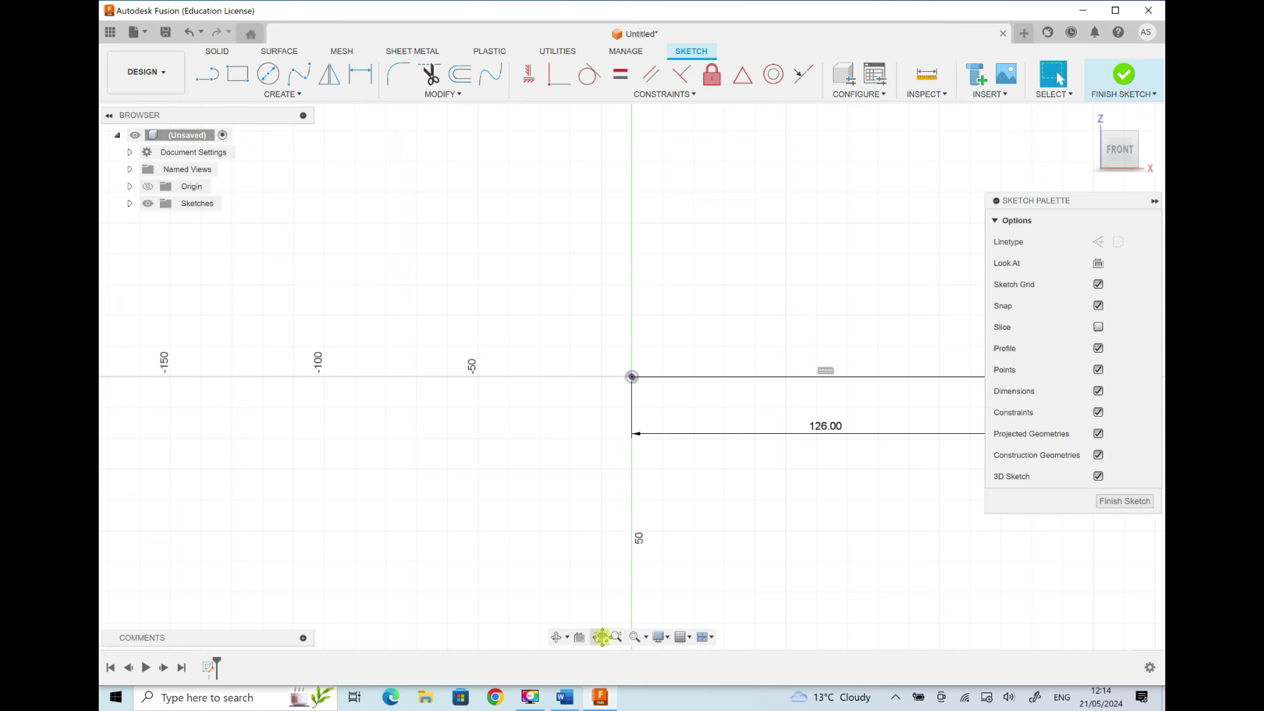
click(599, 638)
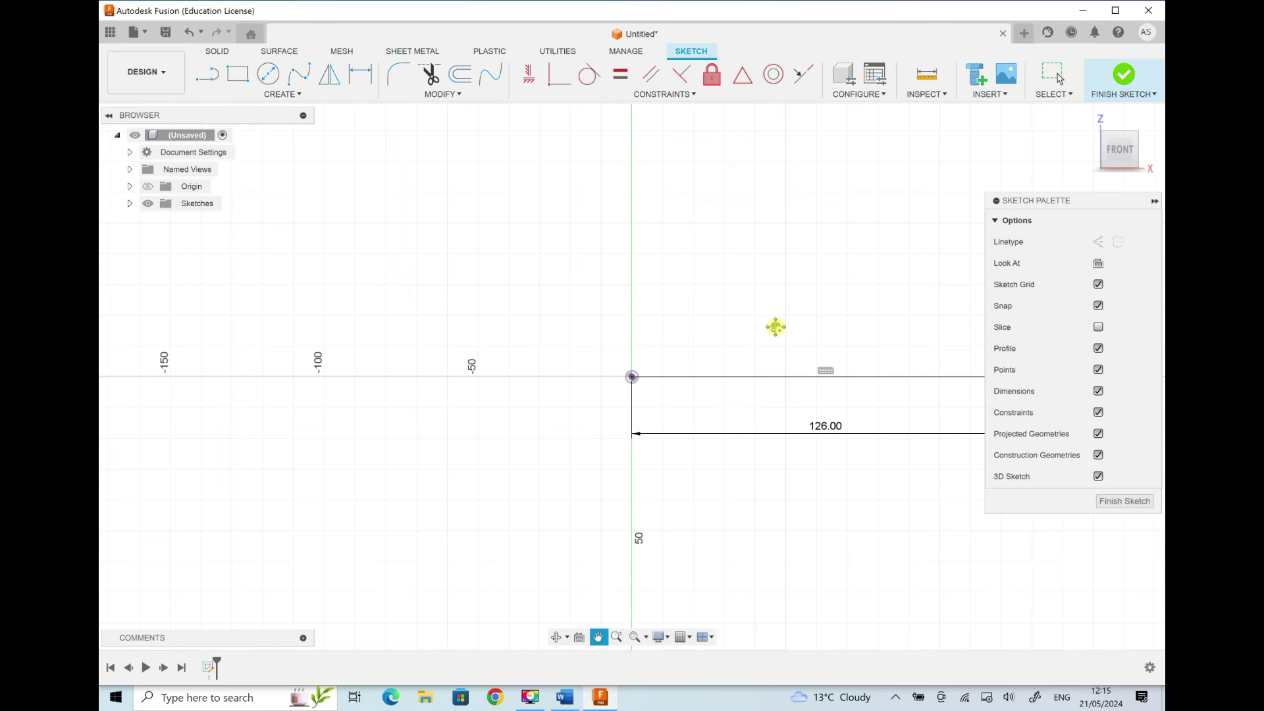
Step: Draw a 353.4 mm vertical line upward from the free end of the 126 mm base line
mouse_move(776, 327)
mouse_down()
mouse_move(613, 337)
mouse_move(494, 400)
mouse_move(540, 448)
mouse_move(503, 476)
mouse_up()
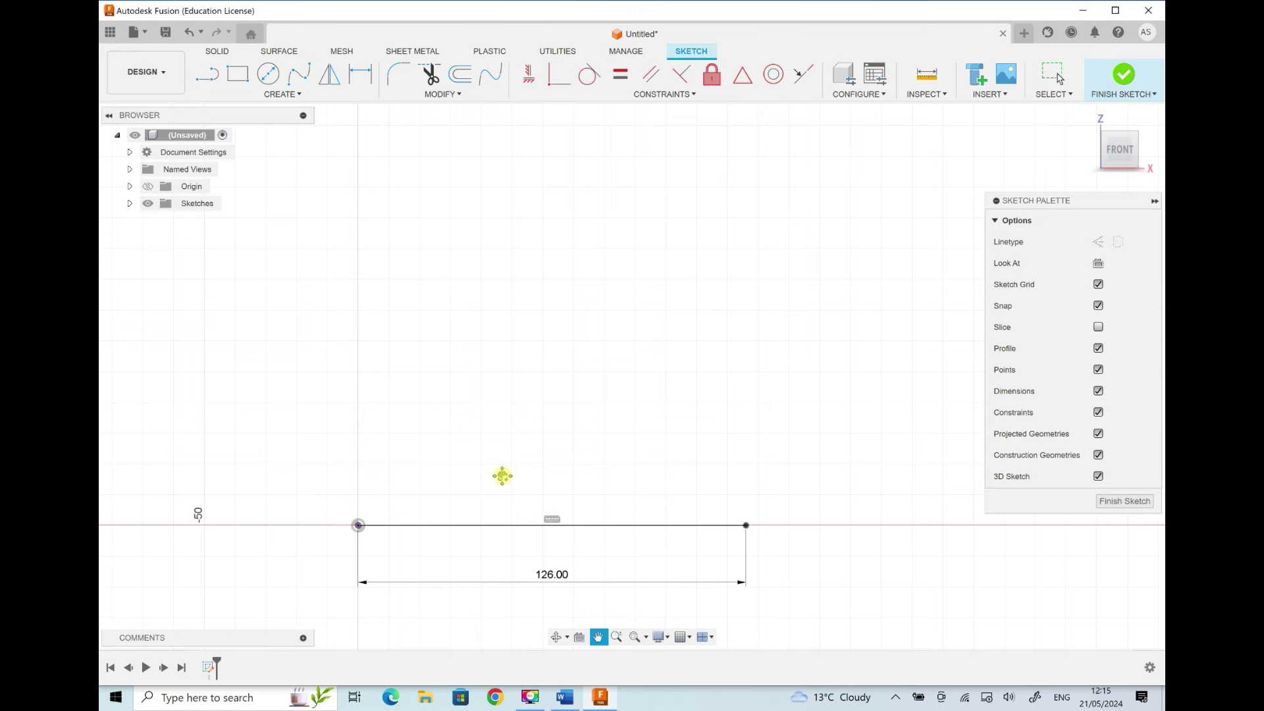
key(Escape)
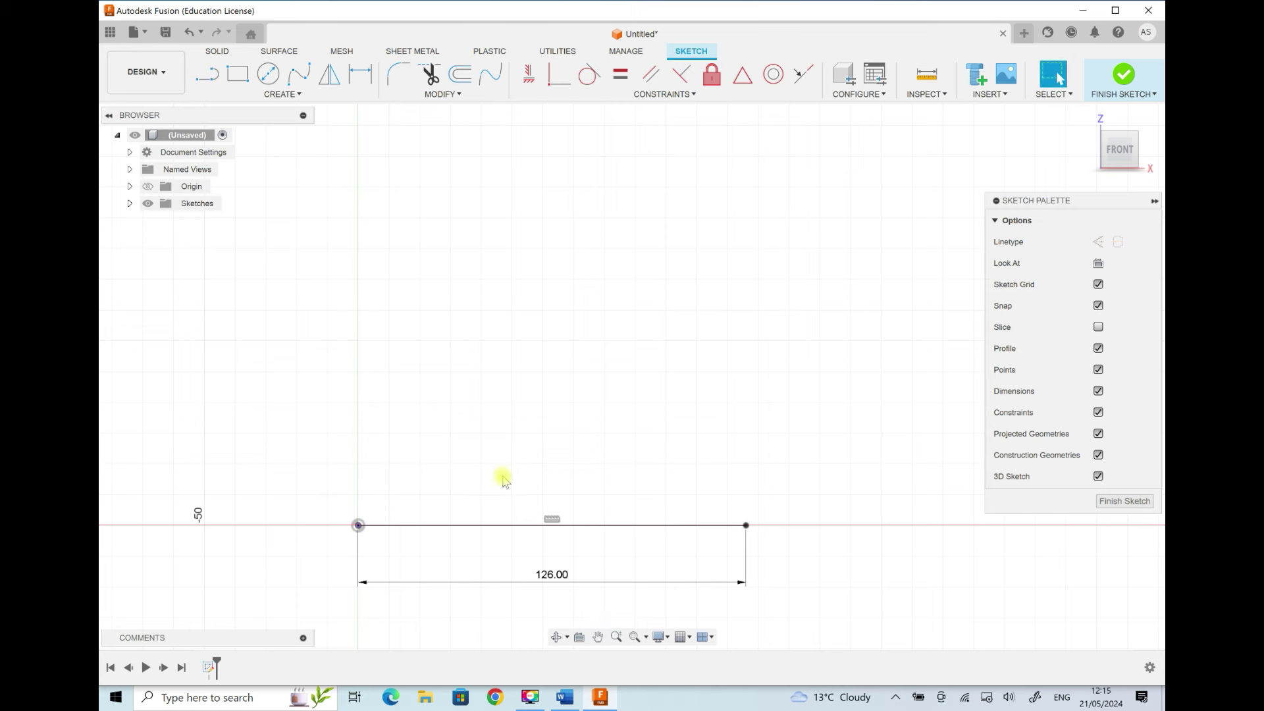
click(208, 76)
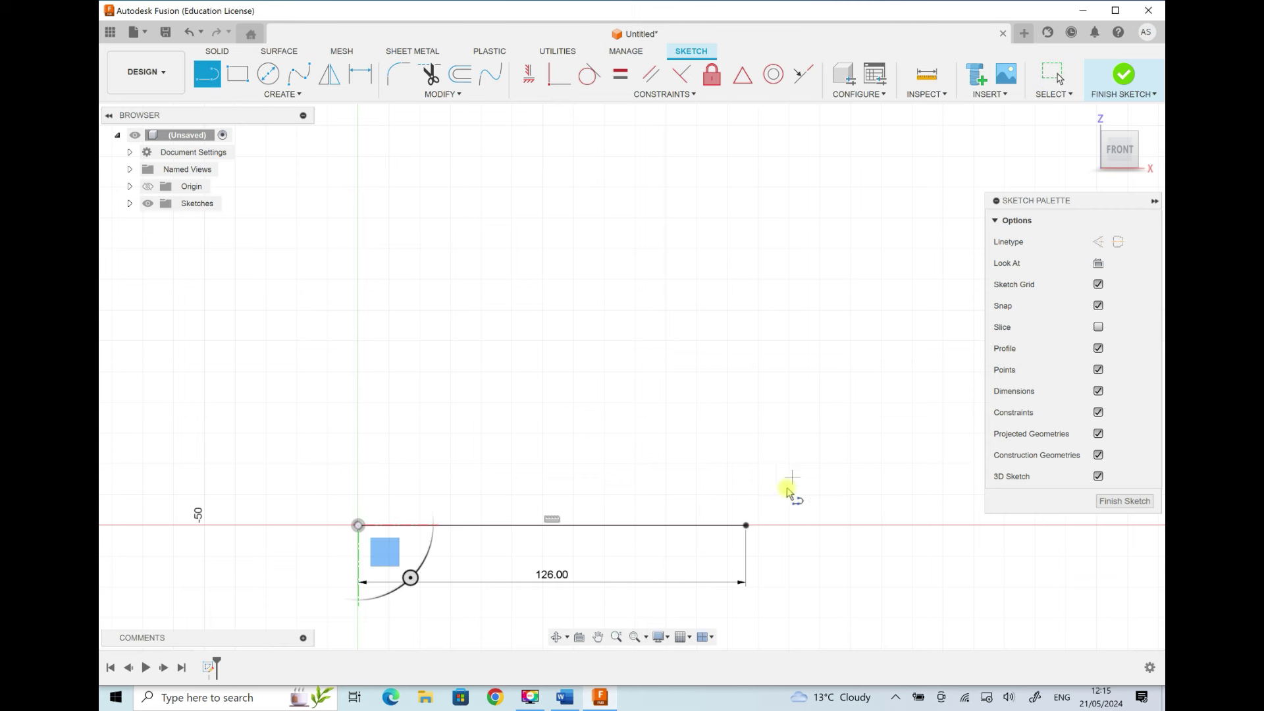
click(746, 525)
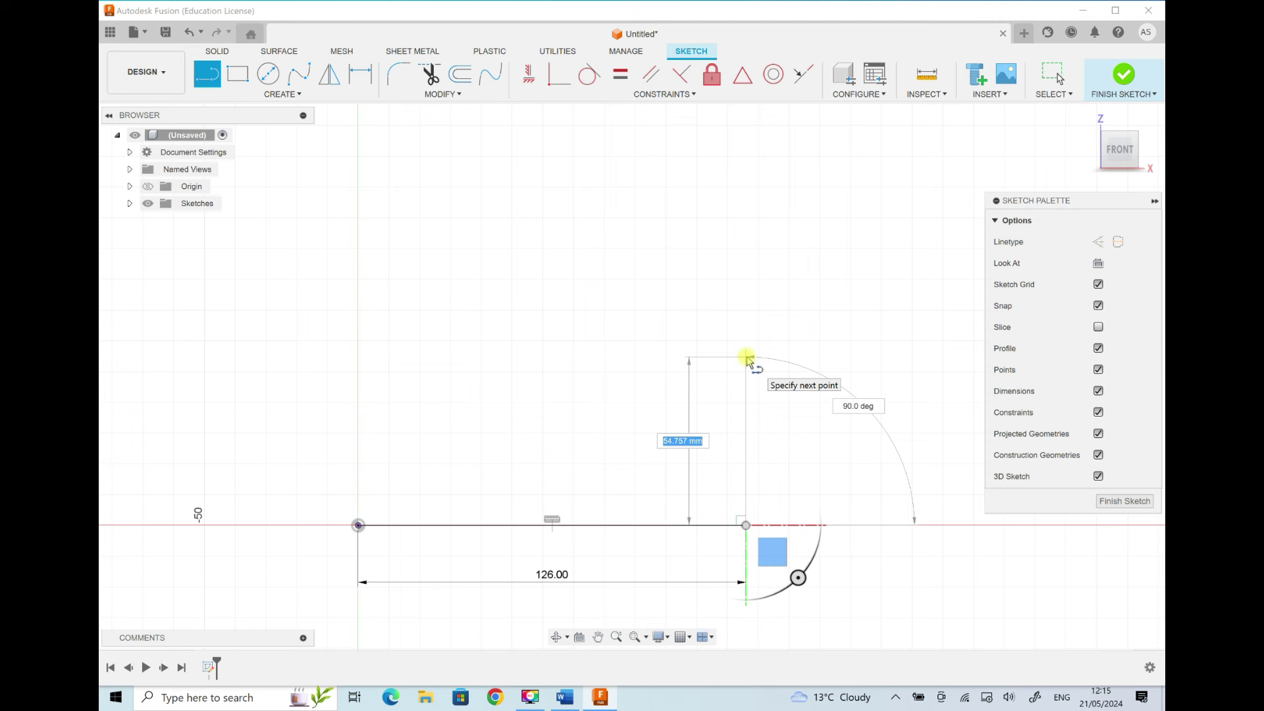
text(300)
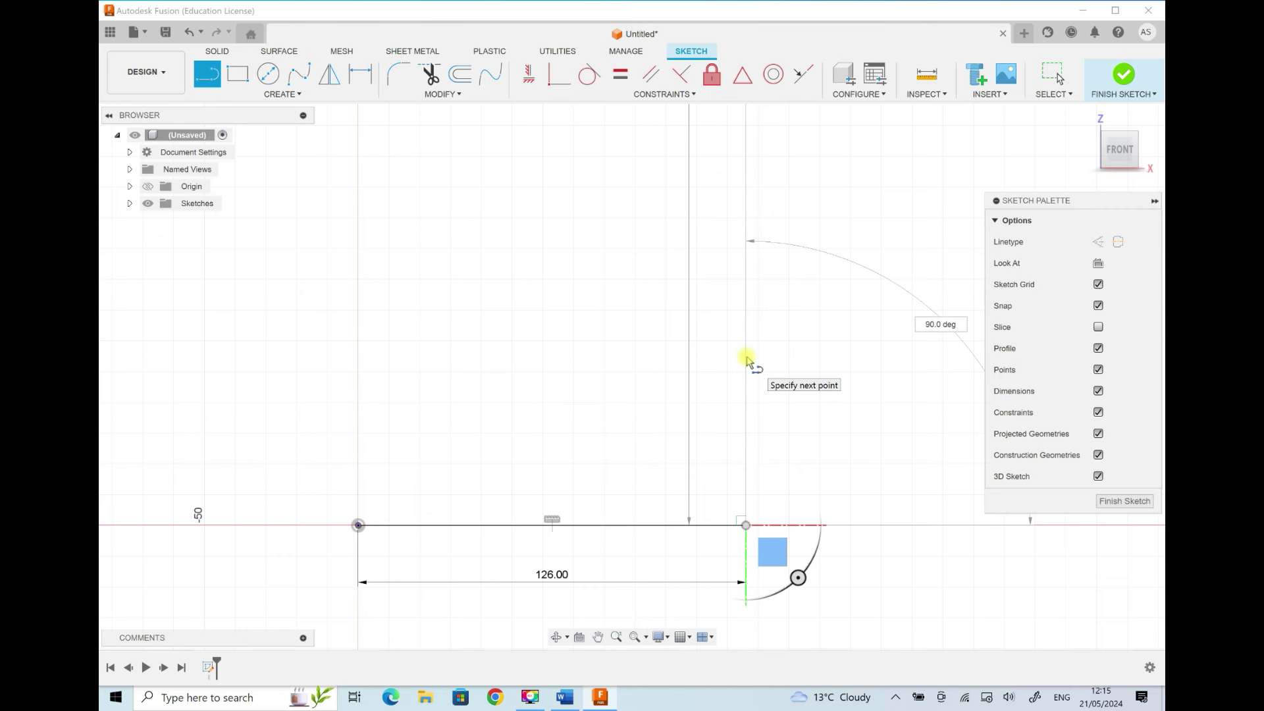
key(Escape)
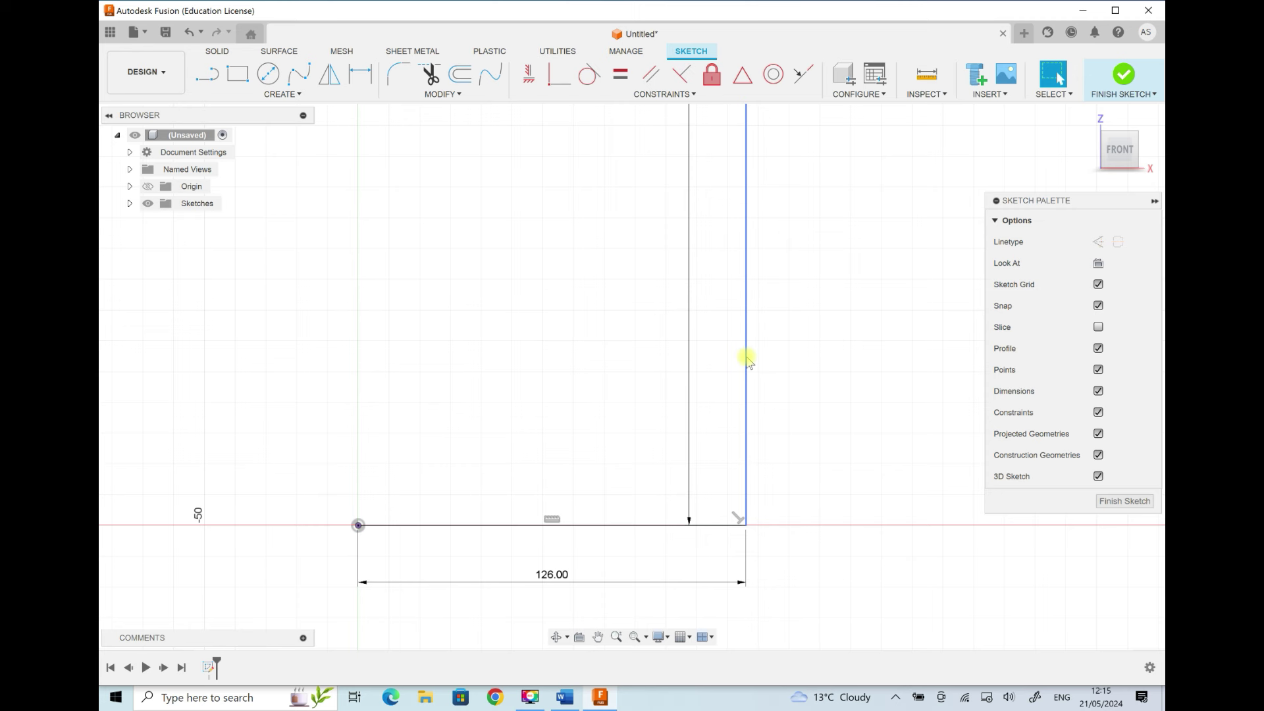
Step: Draw a 10.7 mm vertical line upward from the origin for the bottom flange's outer edge
click(634, 639)
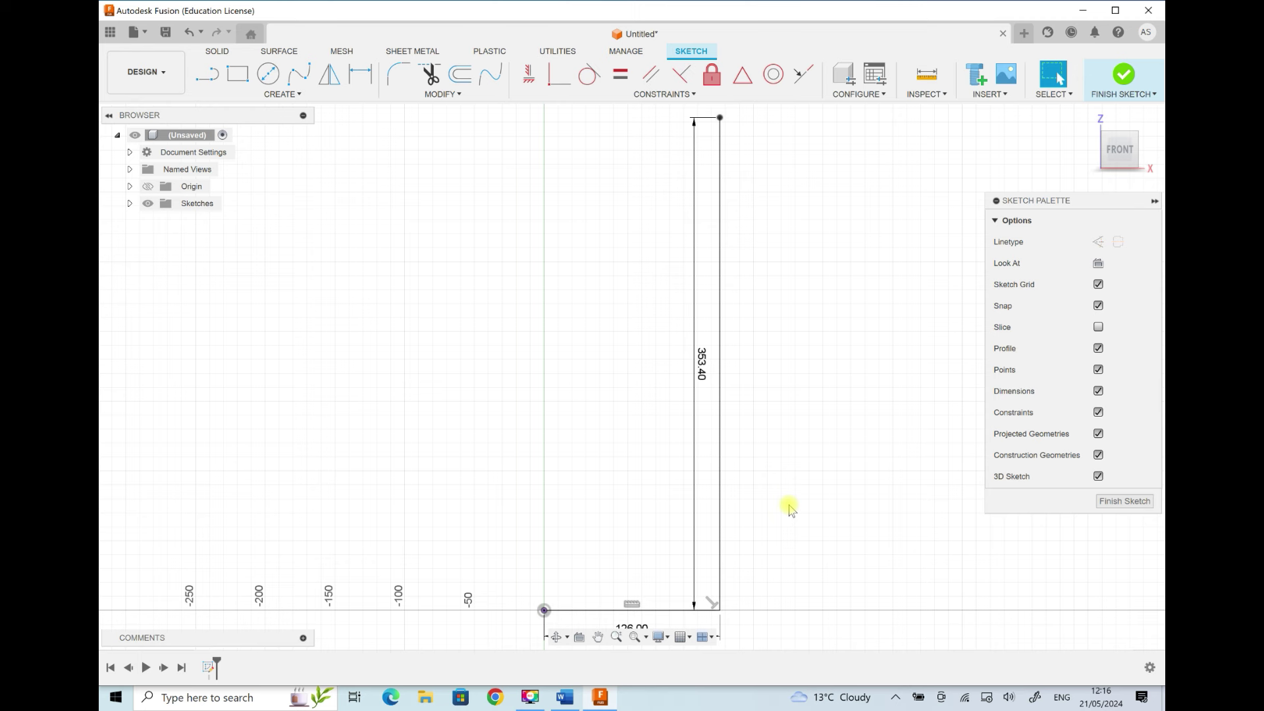
click(210, 76)
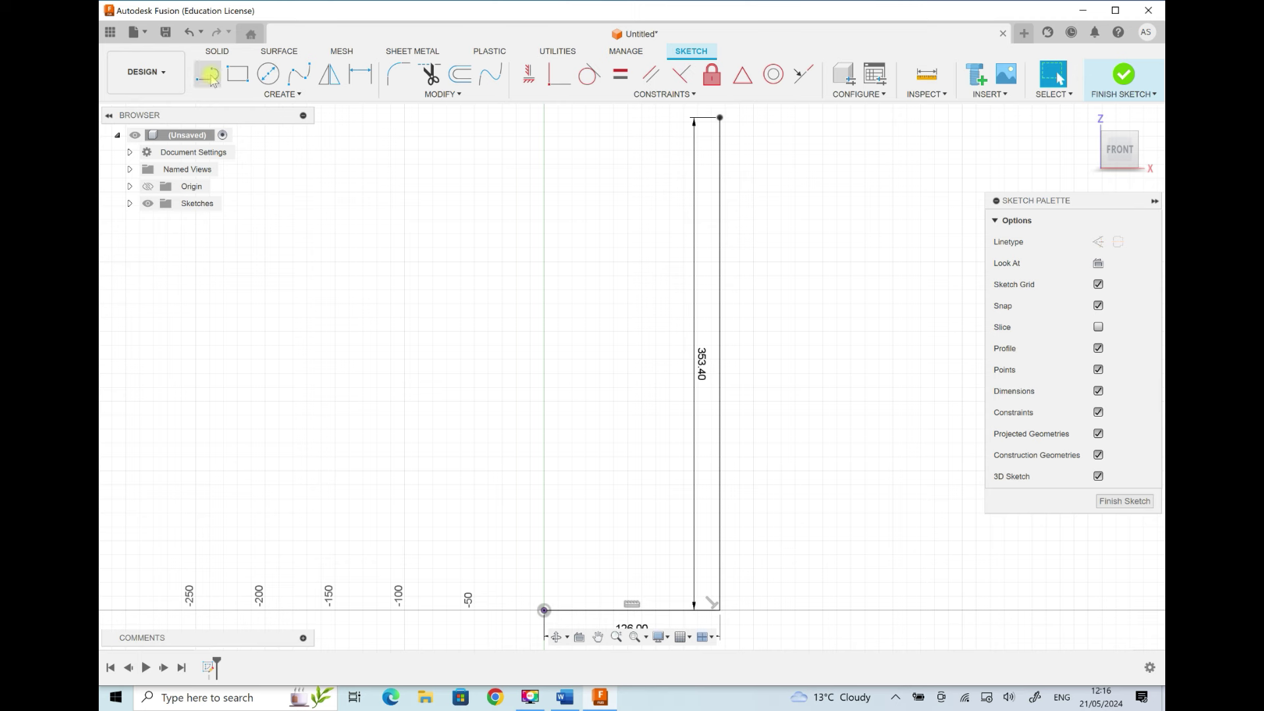
click(543, 611)
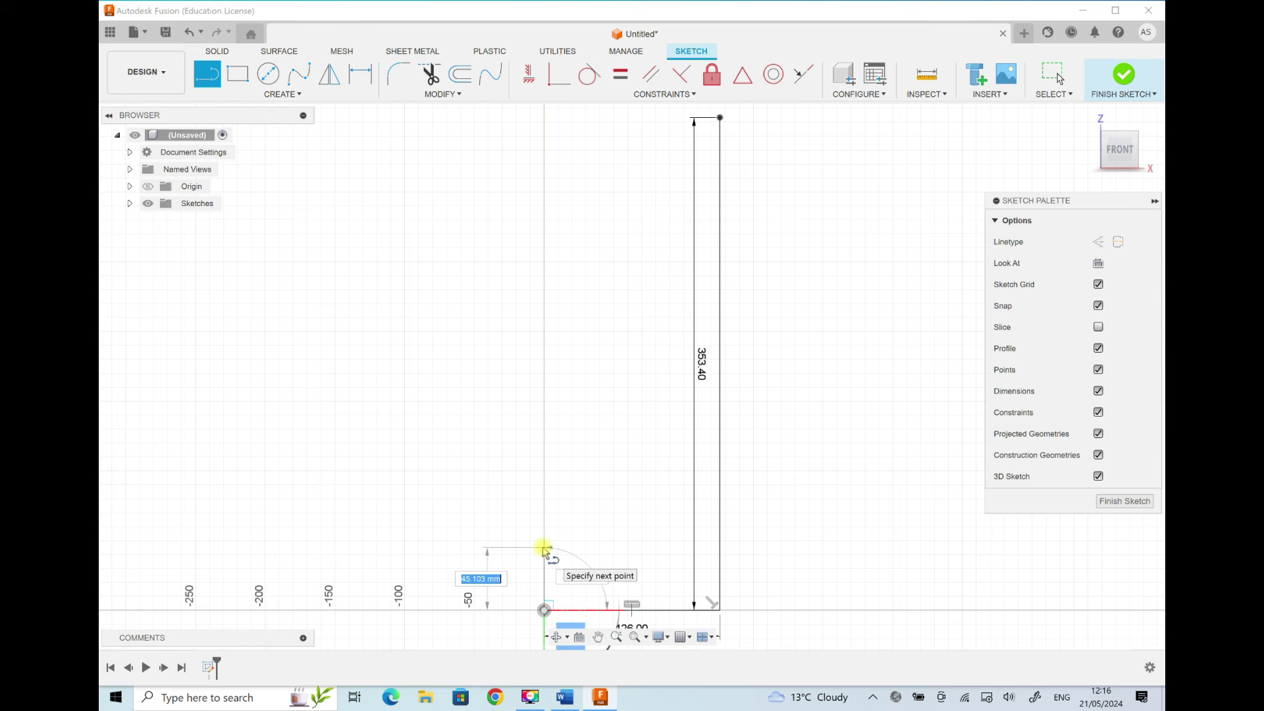
text(10.7)
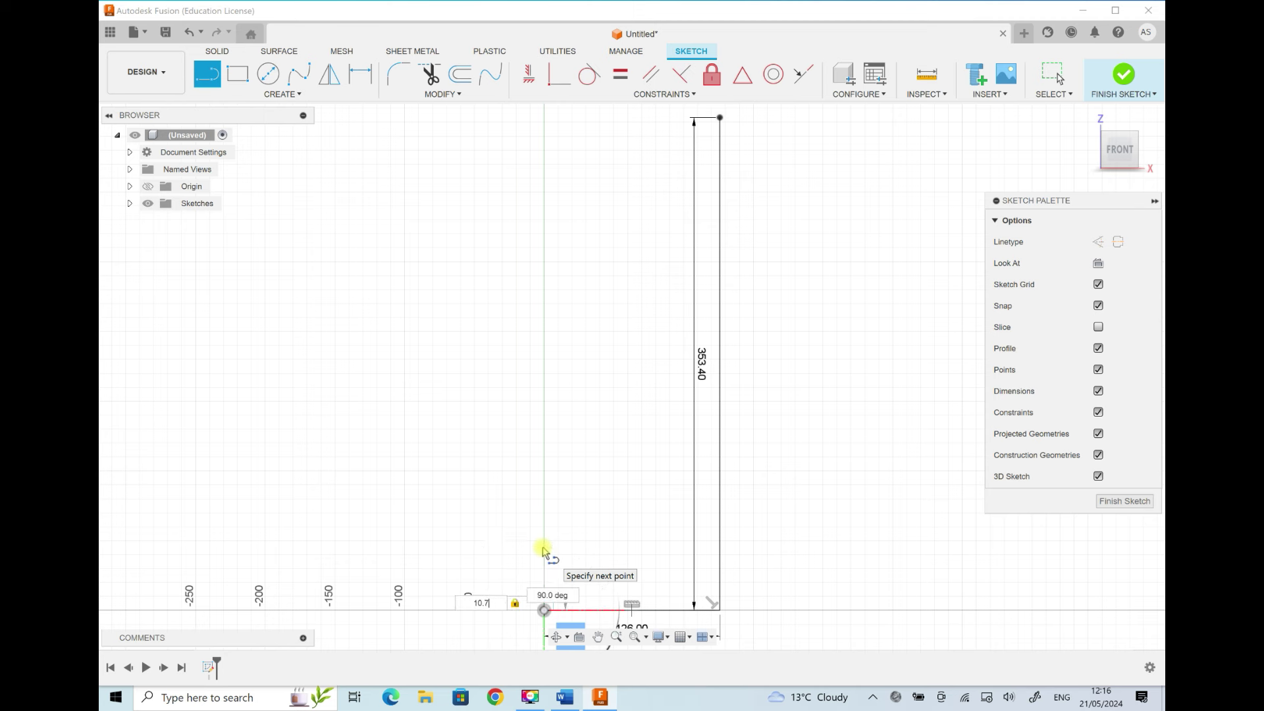
key(Return)
key(Escape)
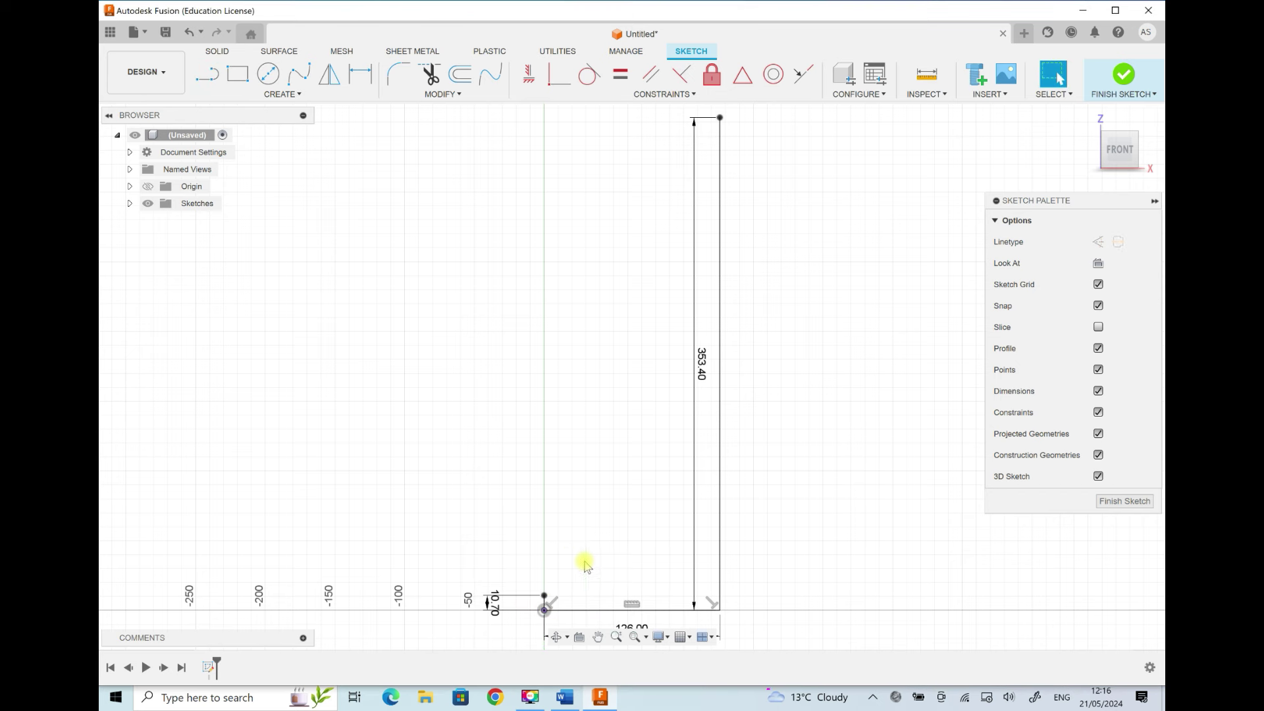
Step: Draw a horizontal line of length (126-6.6)/2 from the upper end of the 10.7 mm flange edge toward the web
click(207, 73)
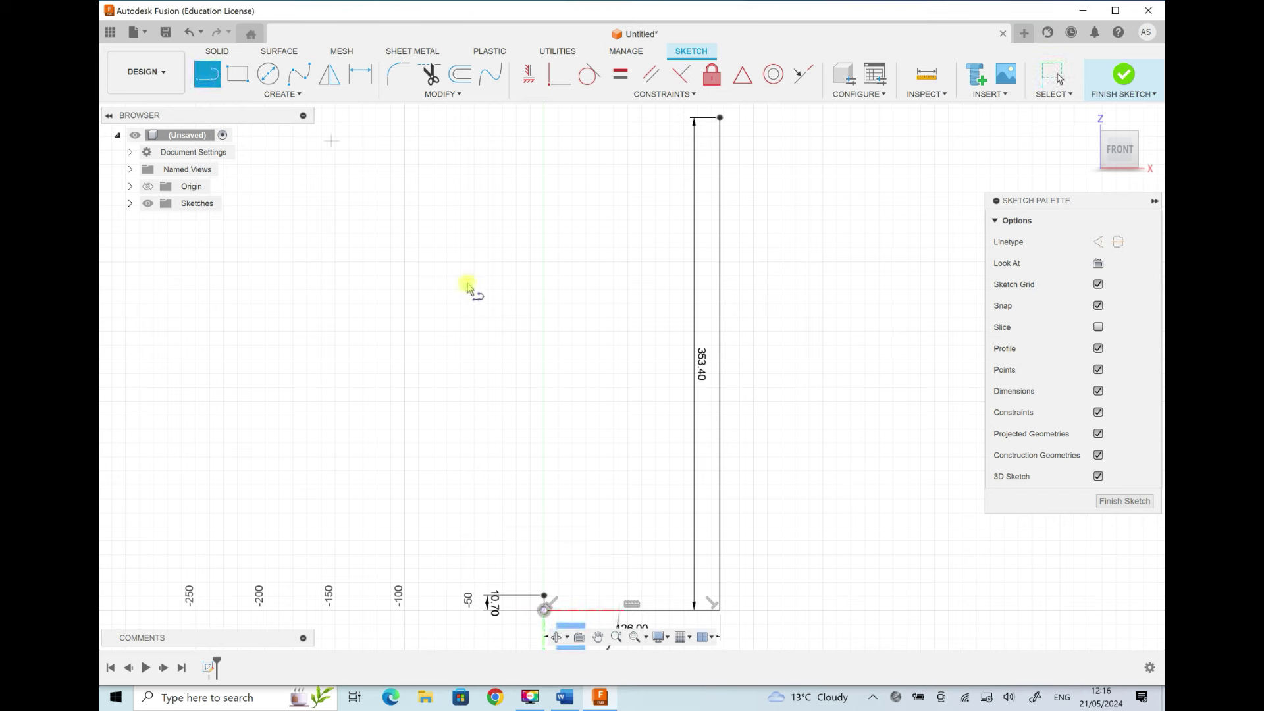
click(545, 596)
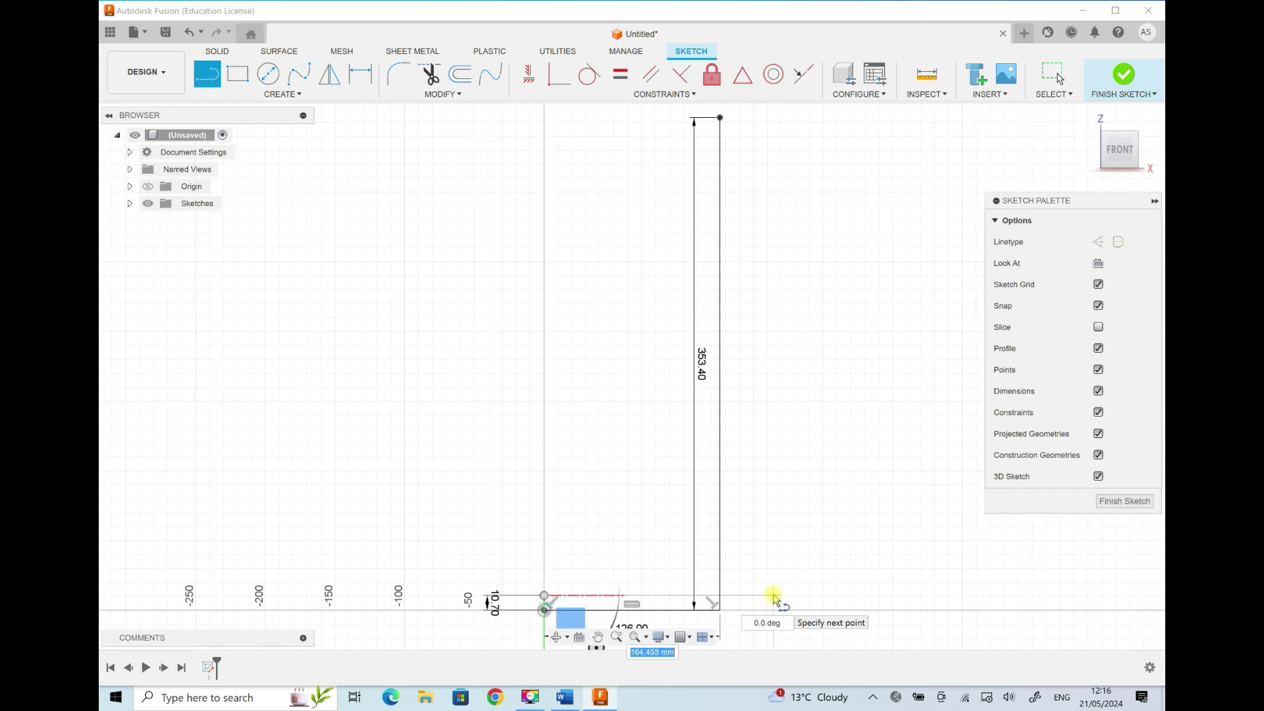
text(12)
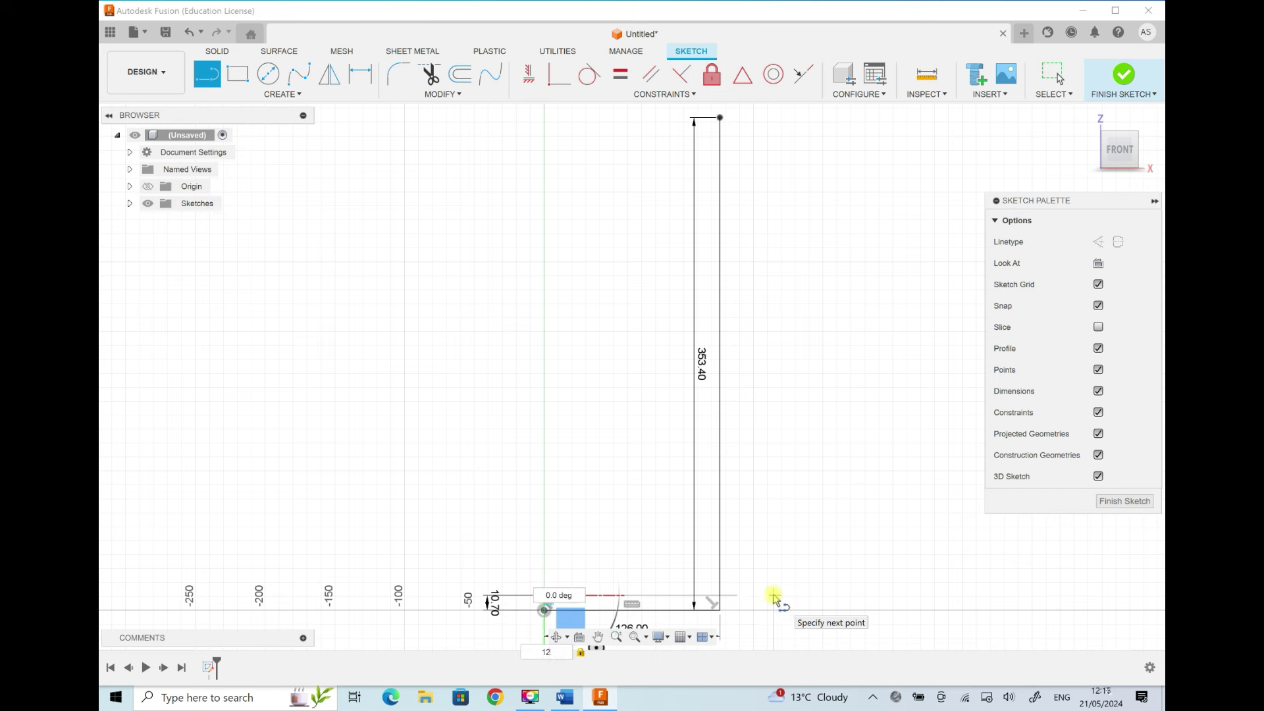
text(6)
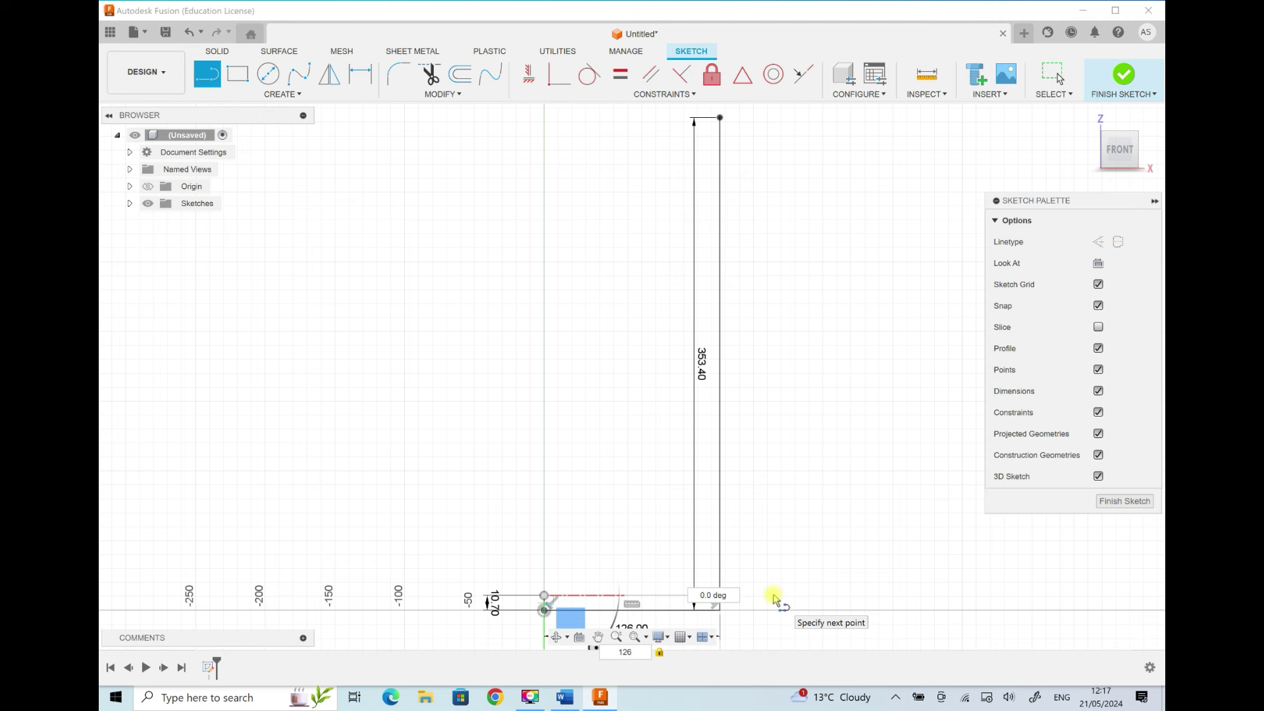
text(-6.6))
key(Home)
text(()
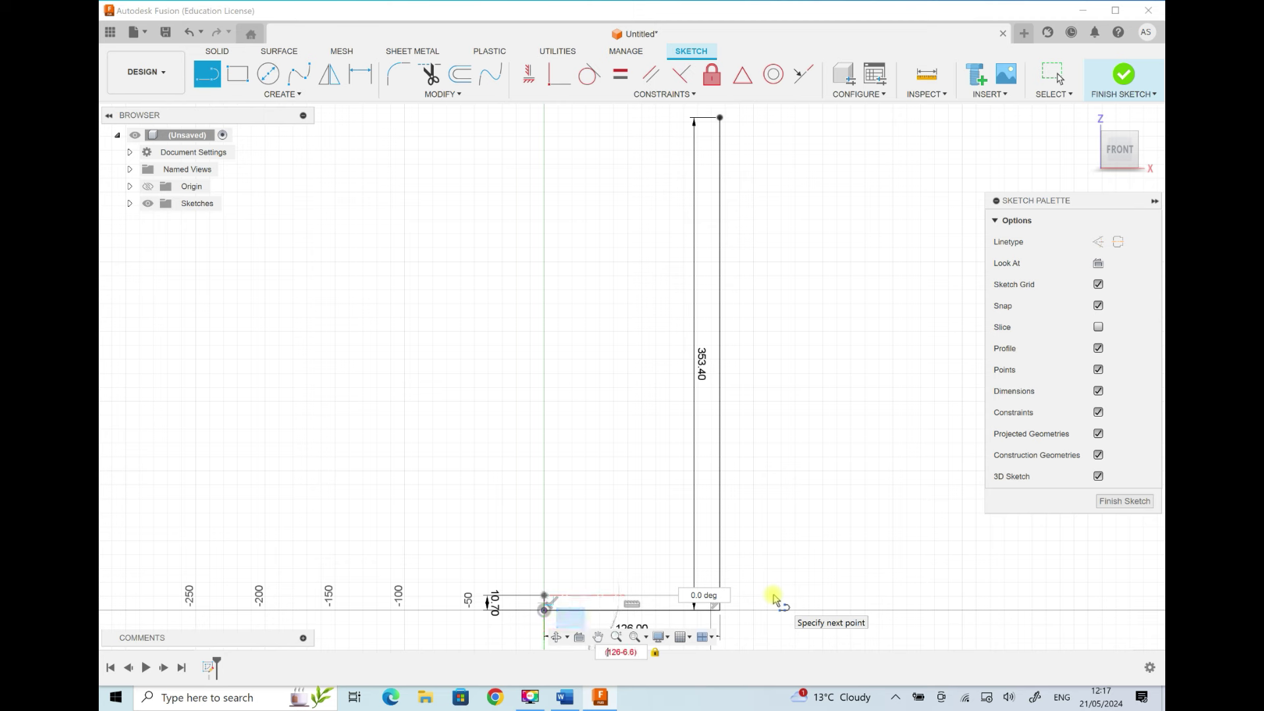
key(End)
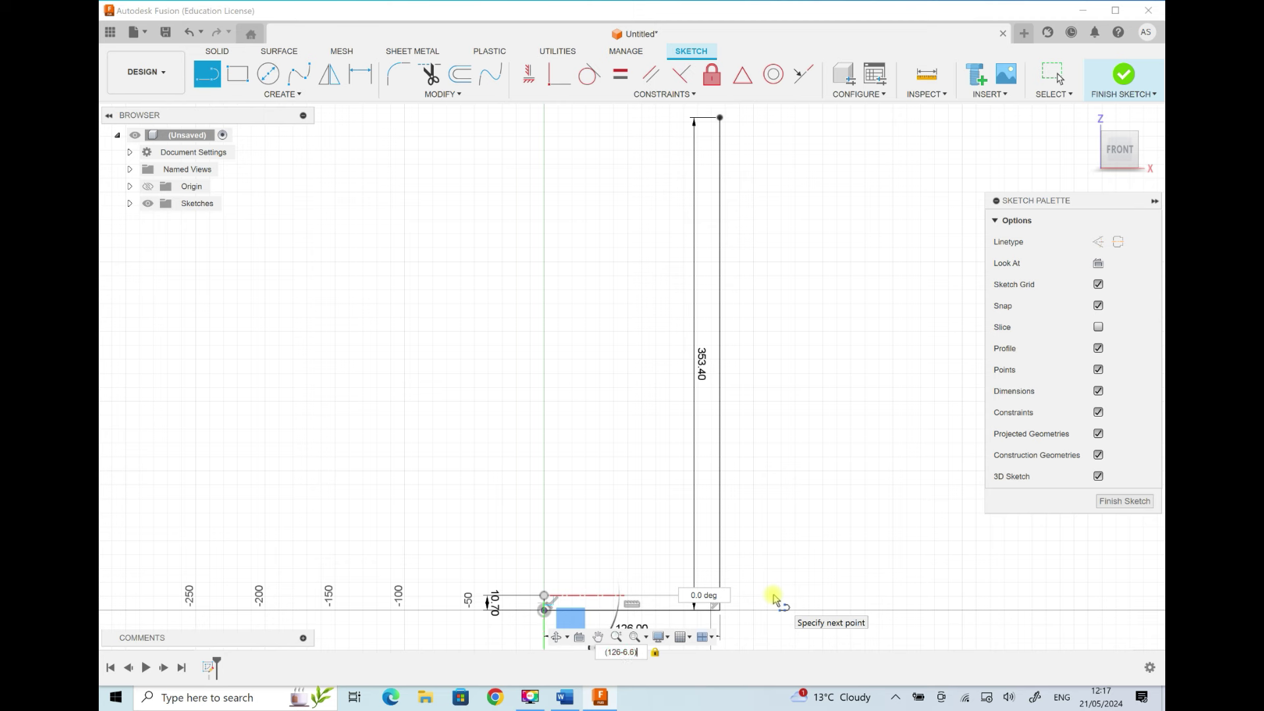
text(/2)
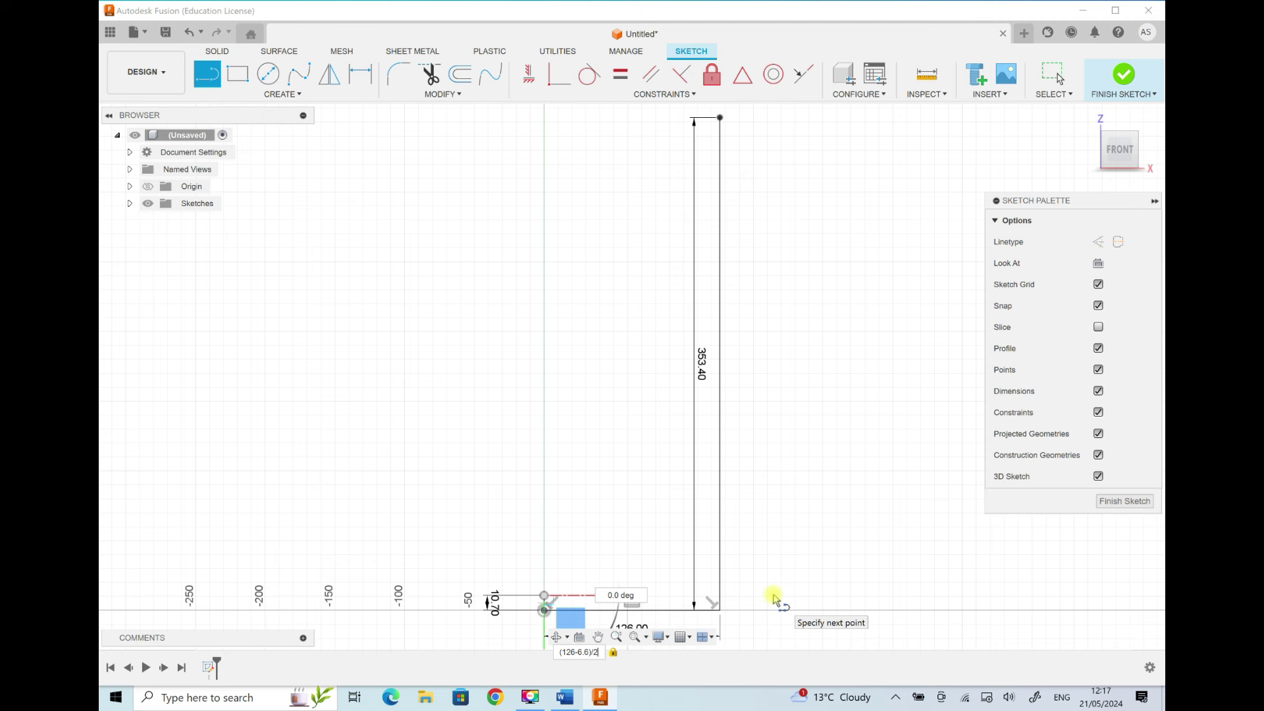
key(Return)
key(Escape)
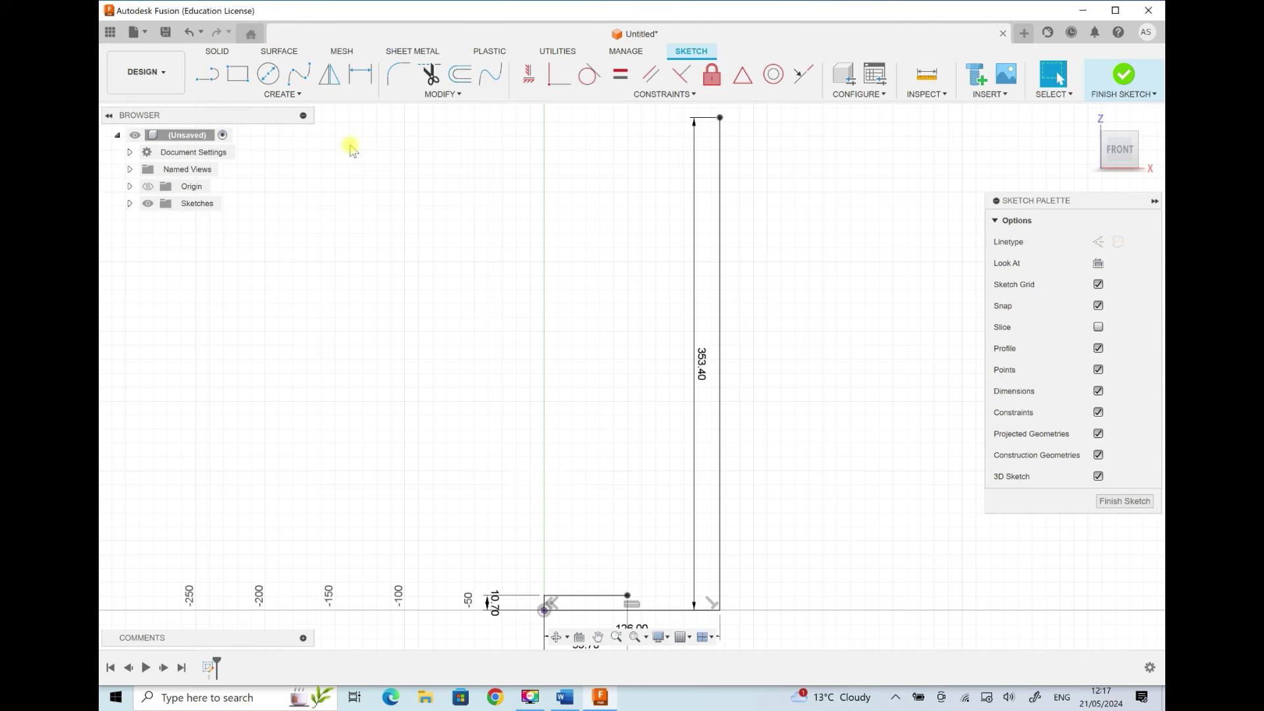
Step: Draw the web's vertical line upward from the inner end of the bottom flange line, with length 353.4-2*10.7
click(200, 79)
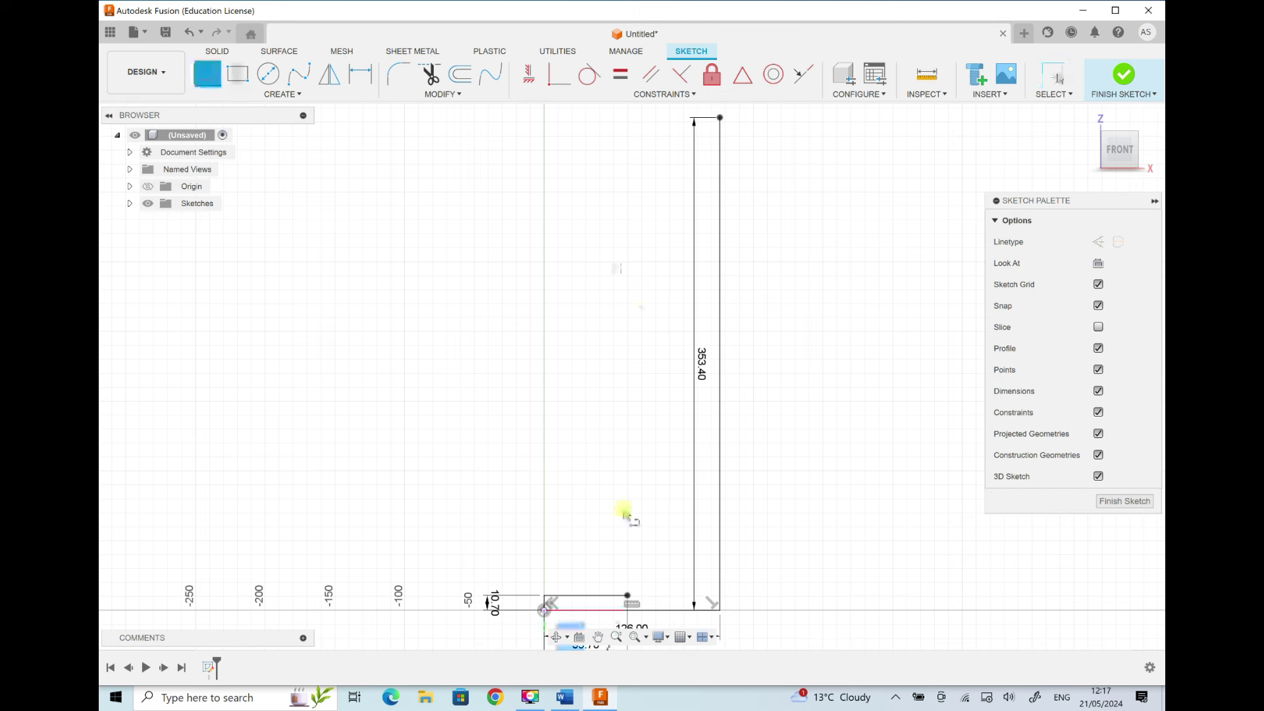
click(628, 597)
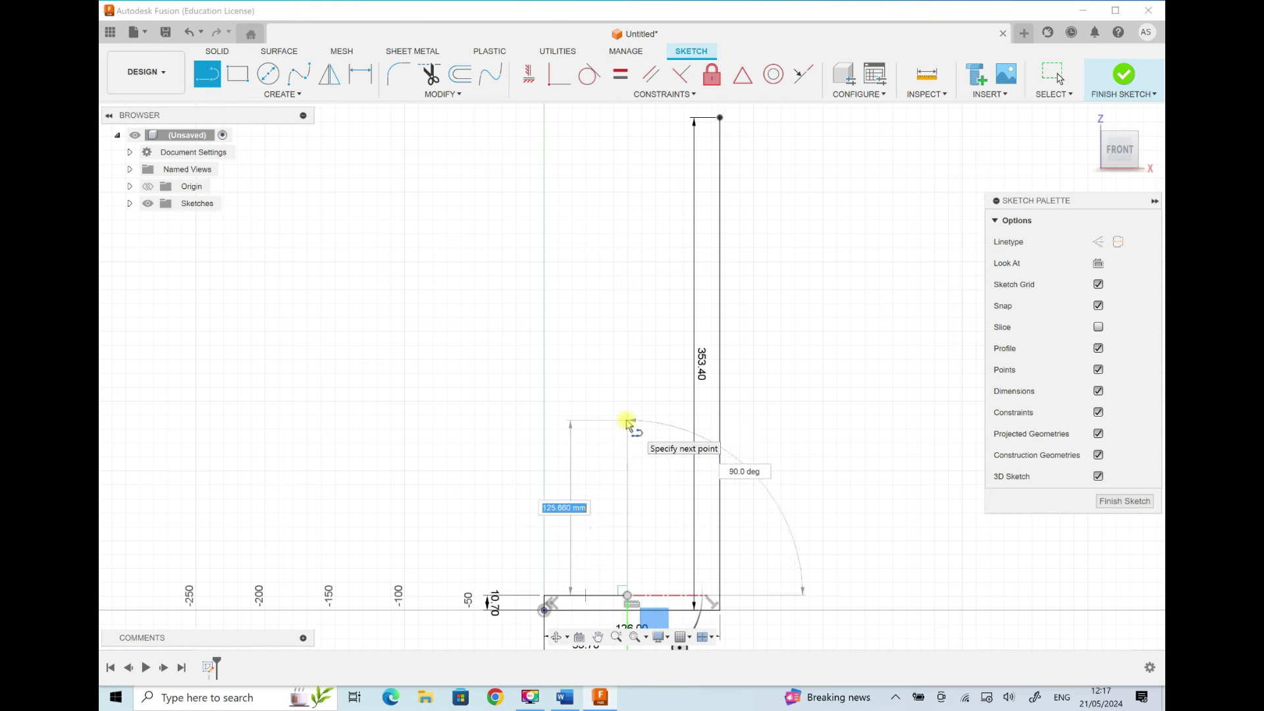
text(353.4)
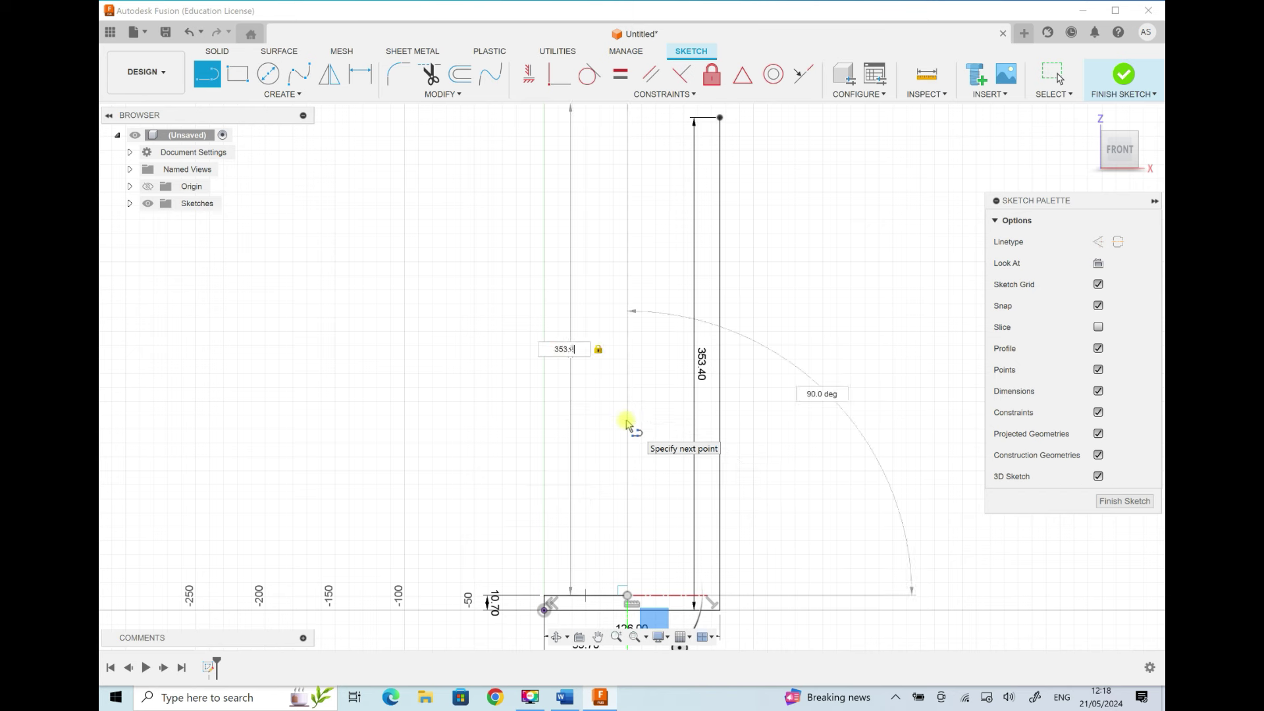
text(-2*15)
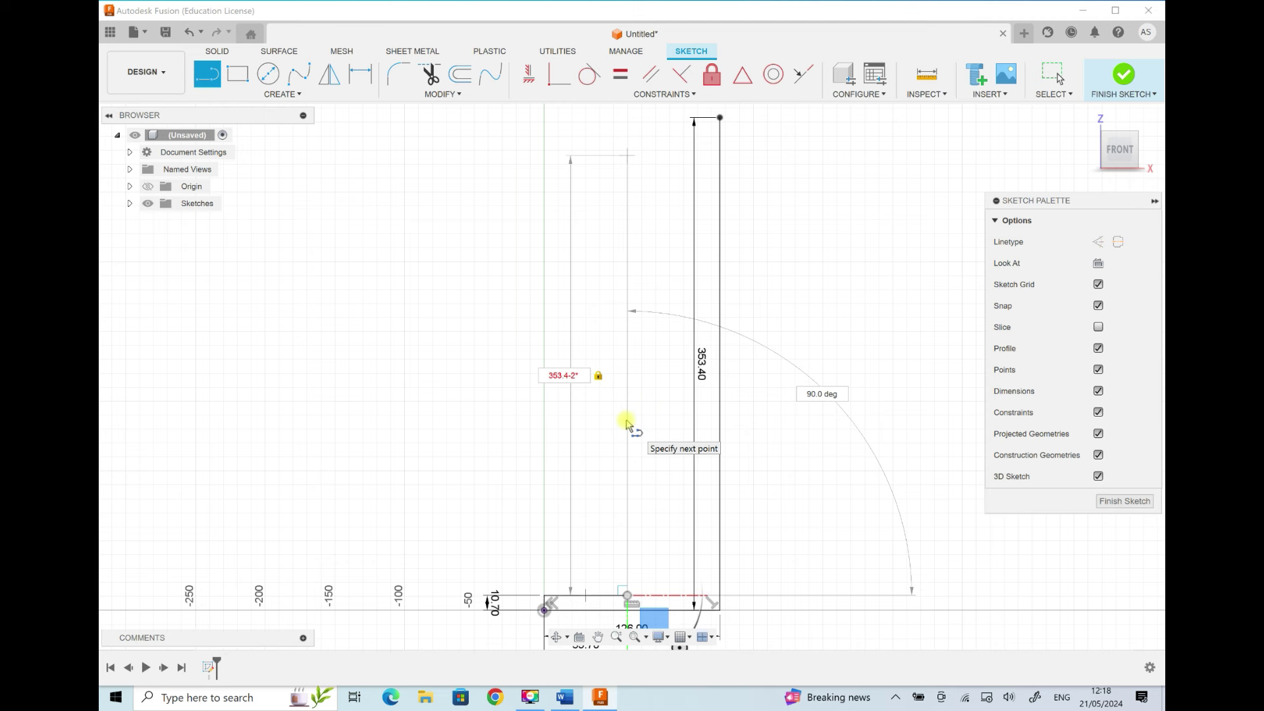
text(10.7)
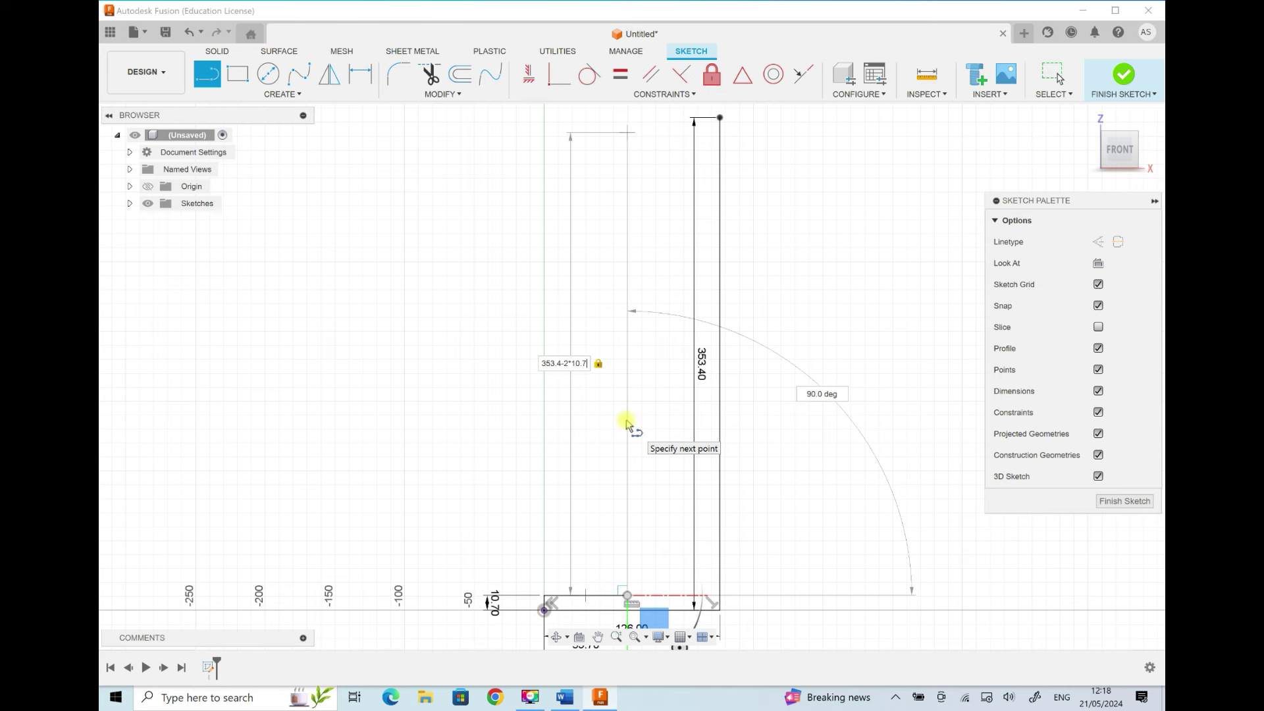
key(Return)
key(Escape)
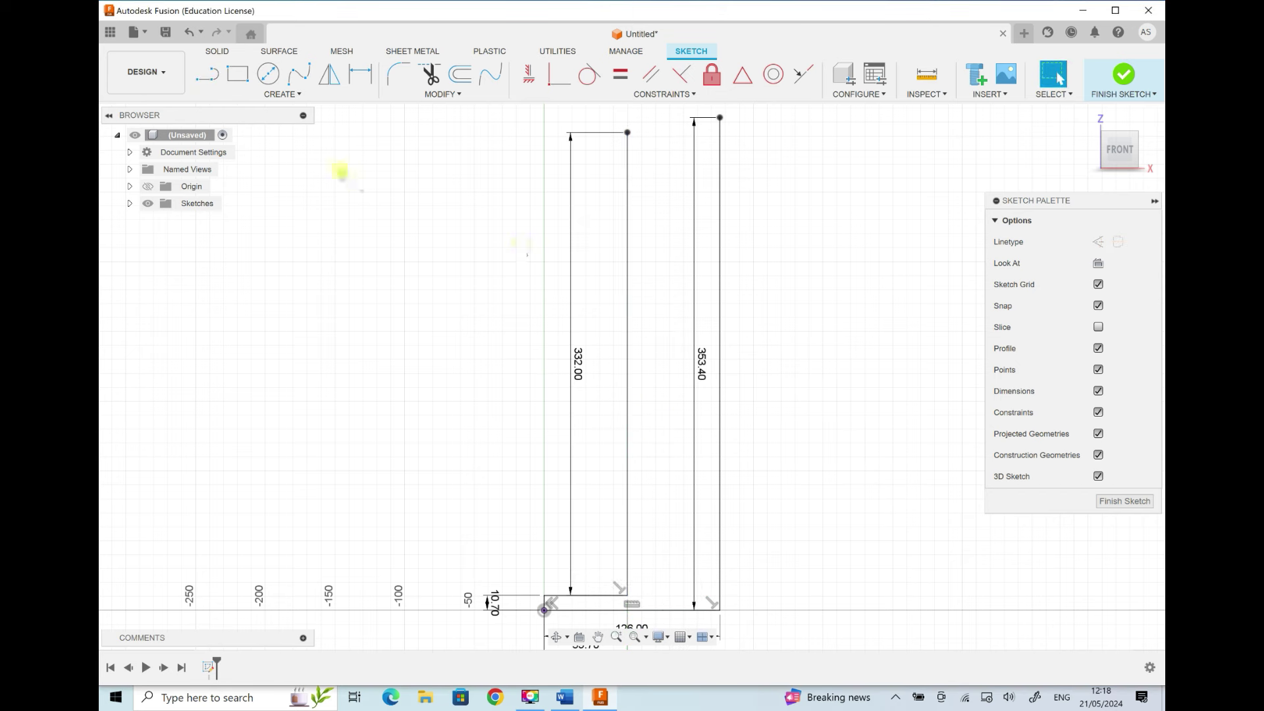
Step: Draw a horizontal line from the top of the web line outward to the vertical axis through the origin
click(211, 83)
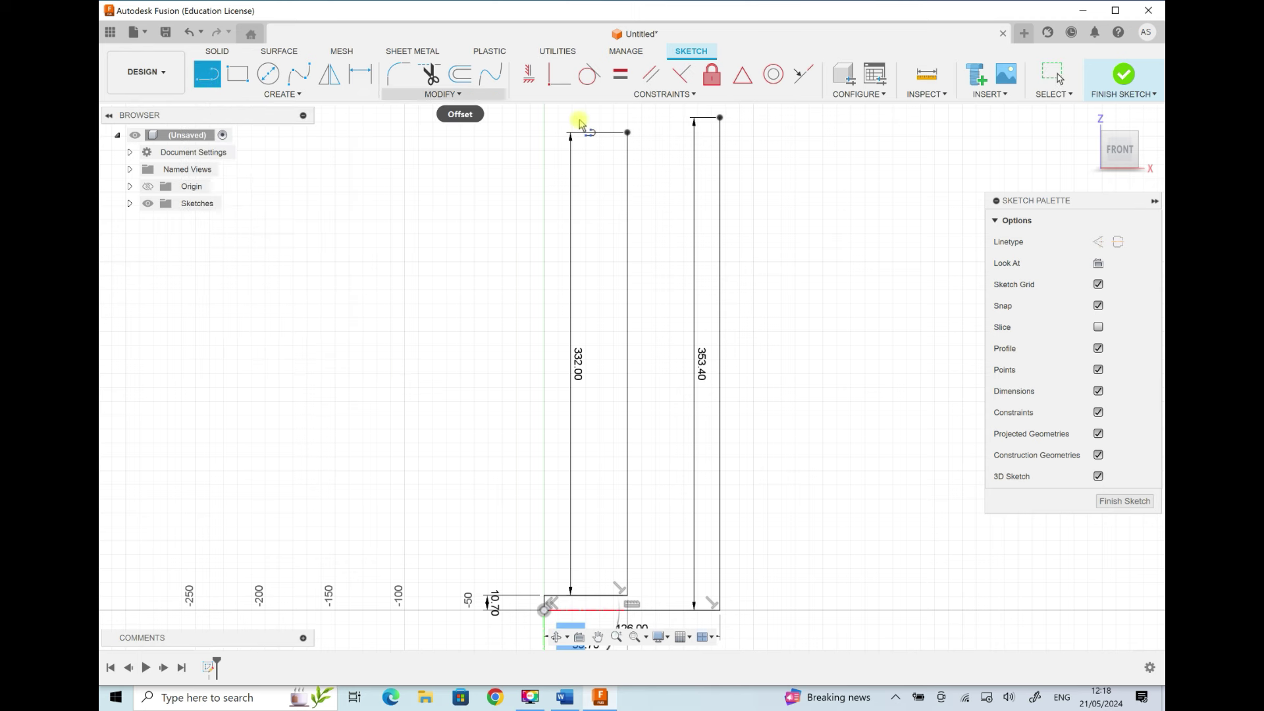
click(627, 132)
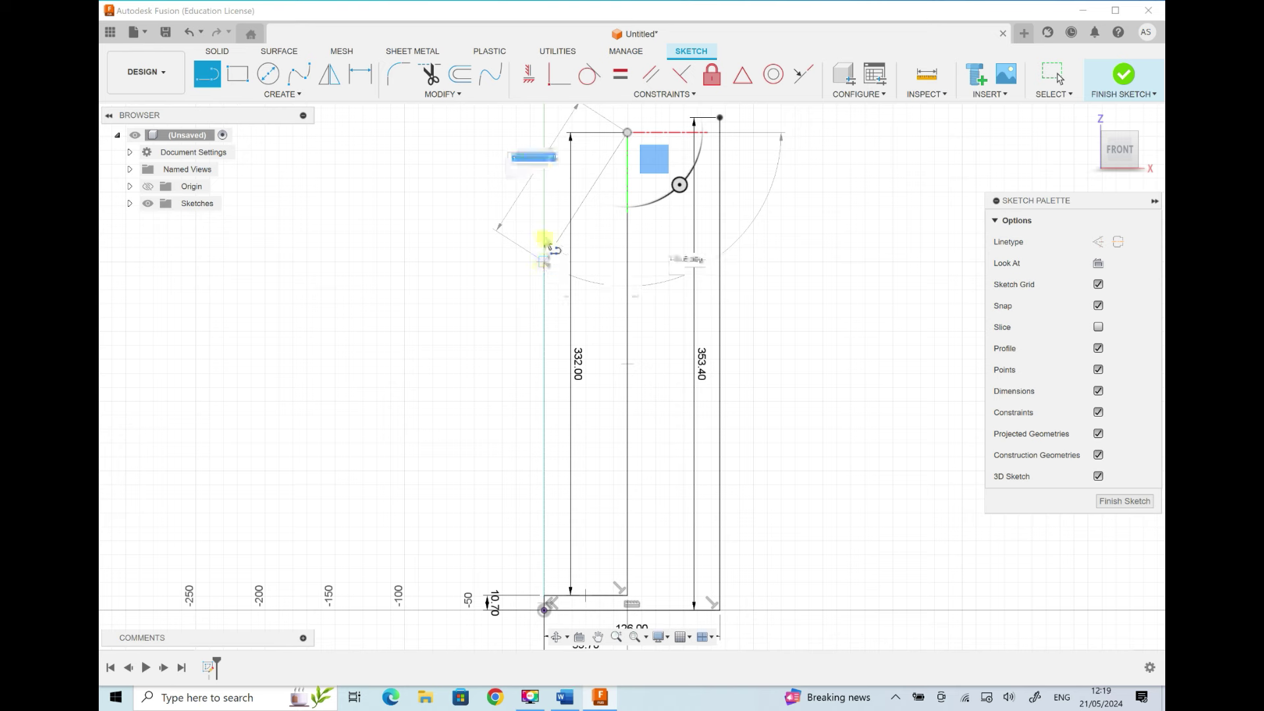
click(544, 135)
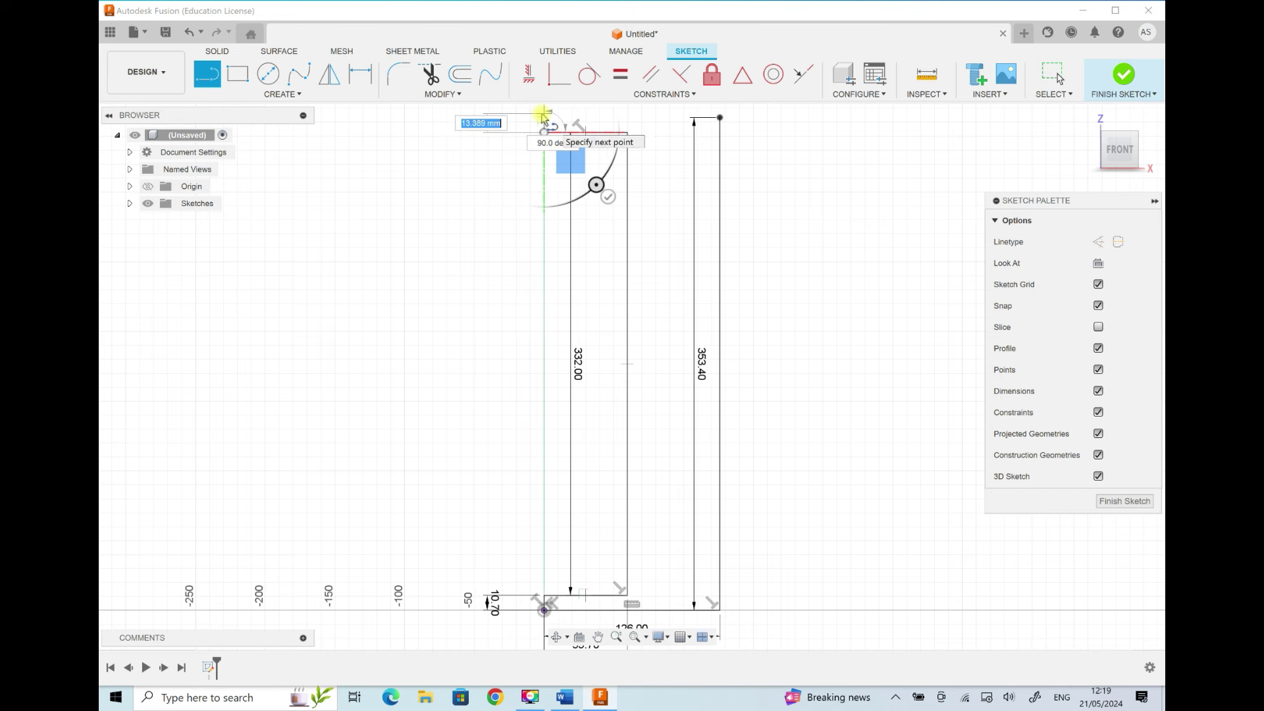
Step: Continue with a 10.7 mm vertical line upward for the top flange's outer edge and end the line chain
click(598, 637)
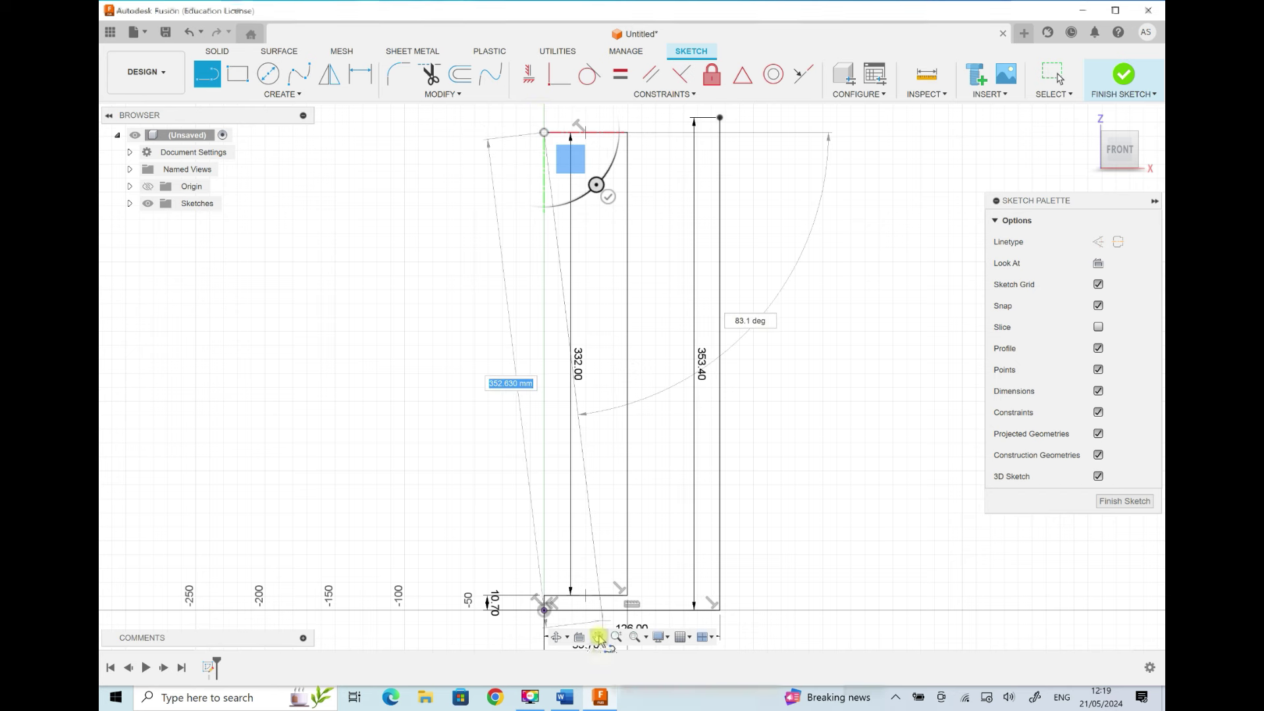
mouse_move(523, 213)
mouse_down()
mouse_move(531, 259)
mouse_move(511, 330)
mouse_up()
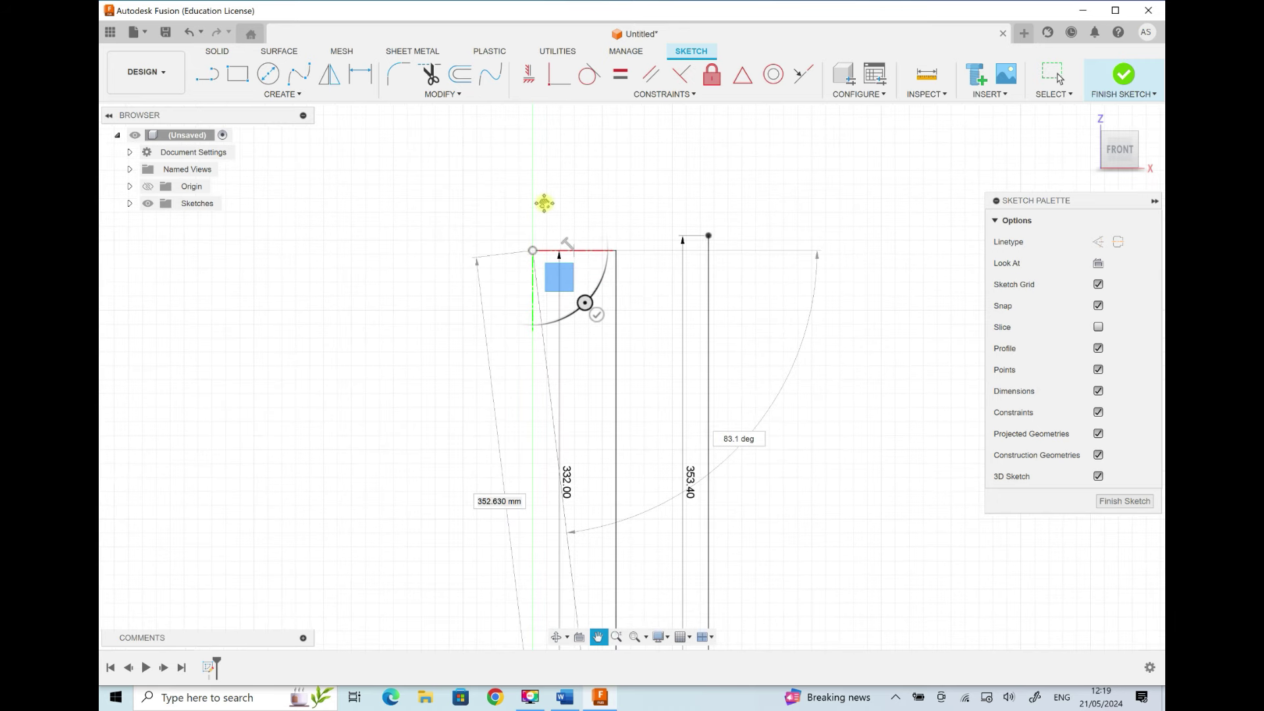
key(Escape)
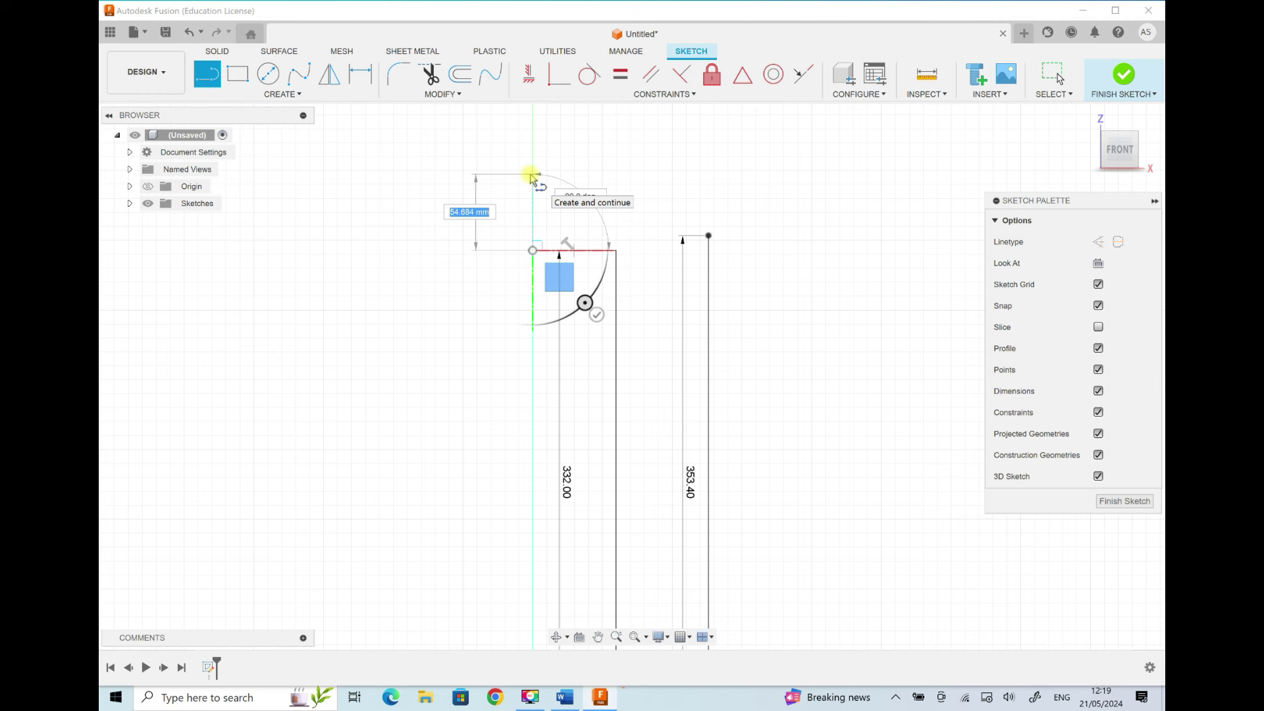
text(10)
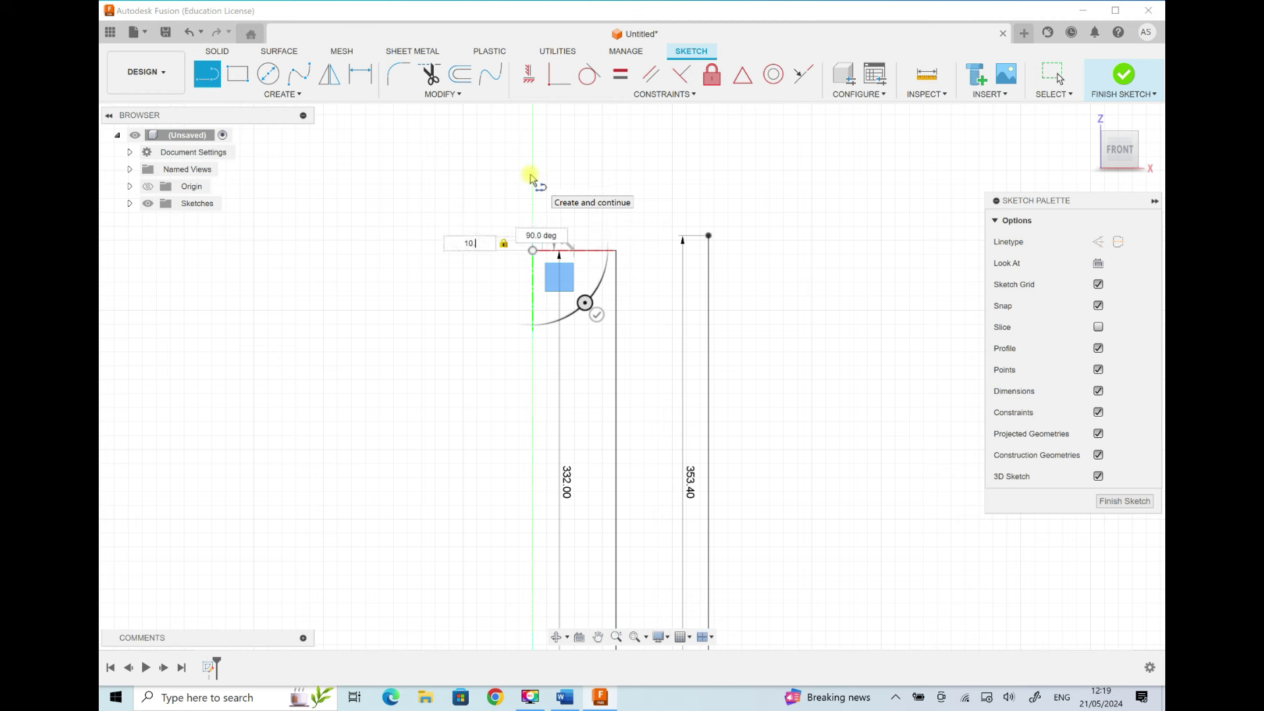
text(.7)
key(Return)
key(Escape)
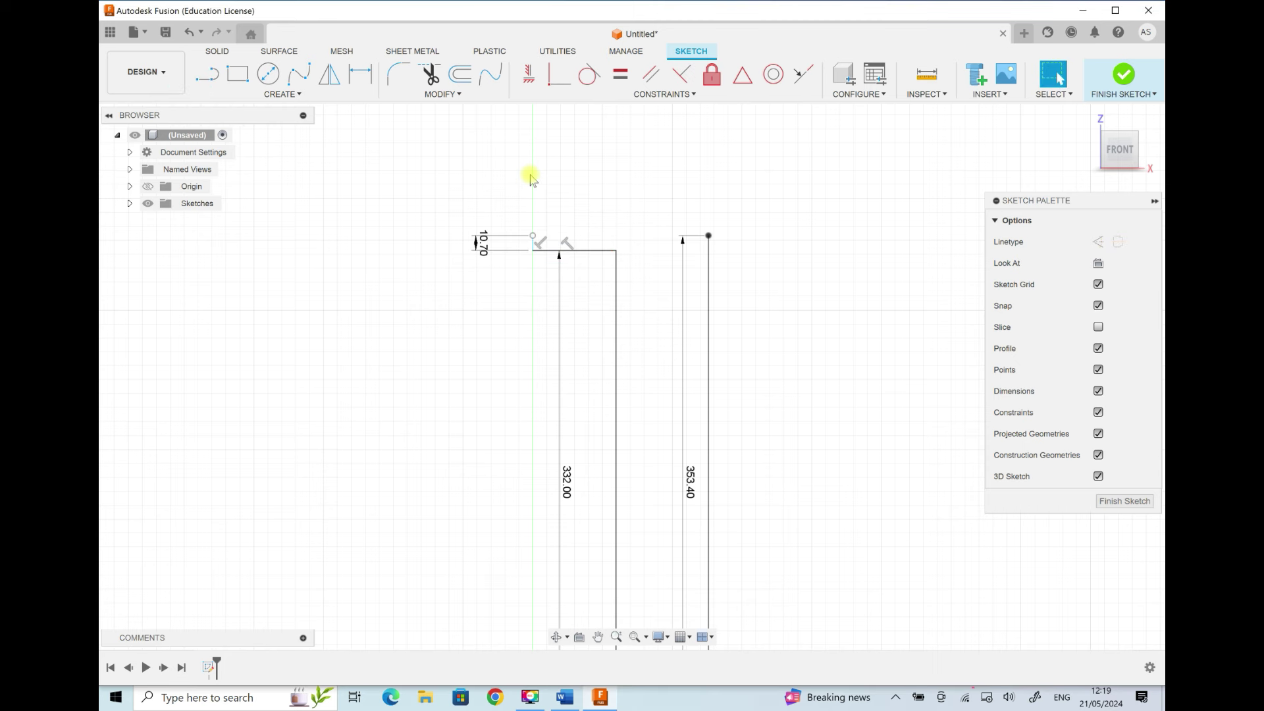
Step: Draw the top flange's upper horizontal line across to the top of the 353.4 mm vertical line, and delete that full-height line
click(206, 73)
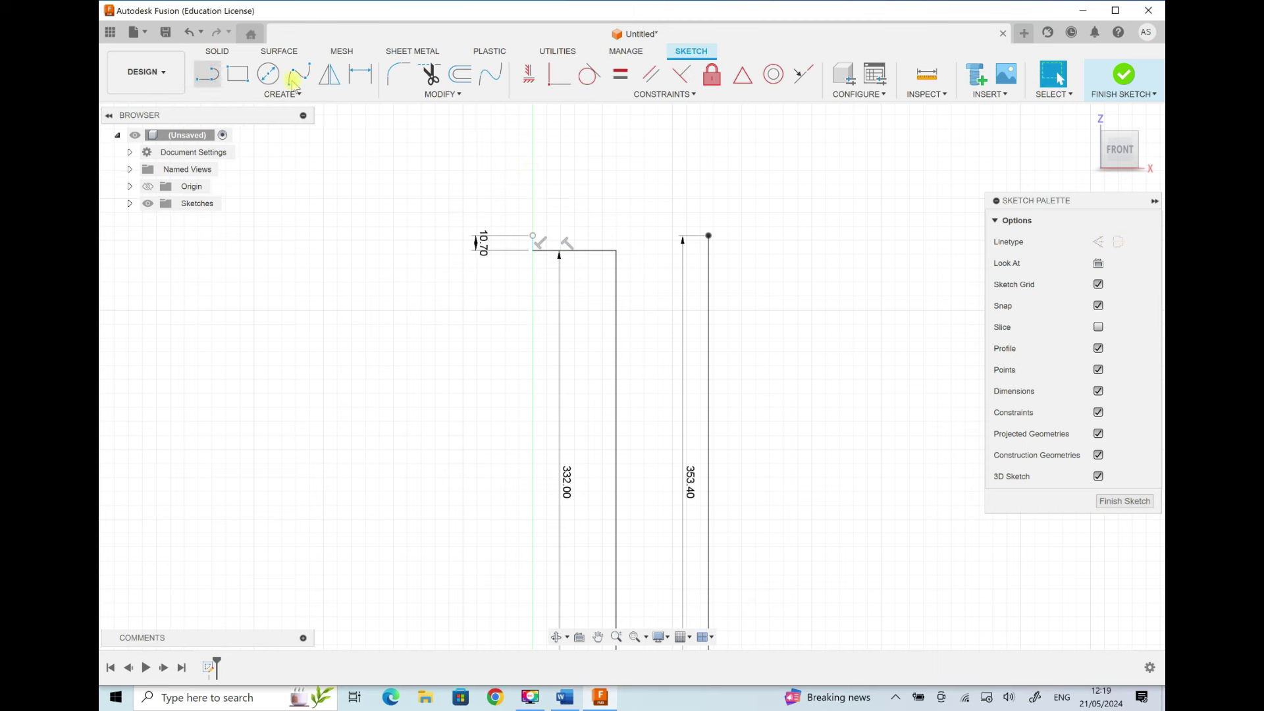
click(533, 235)
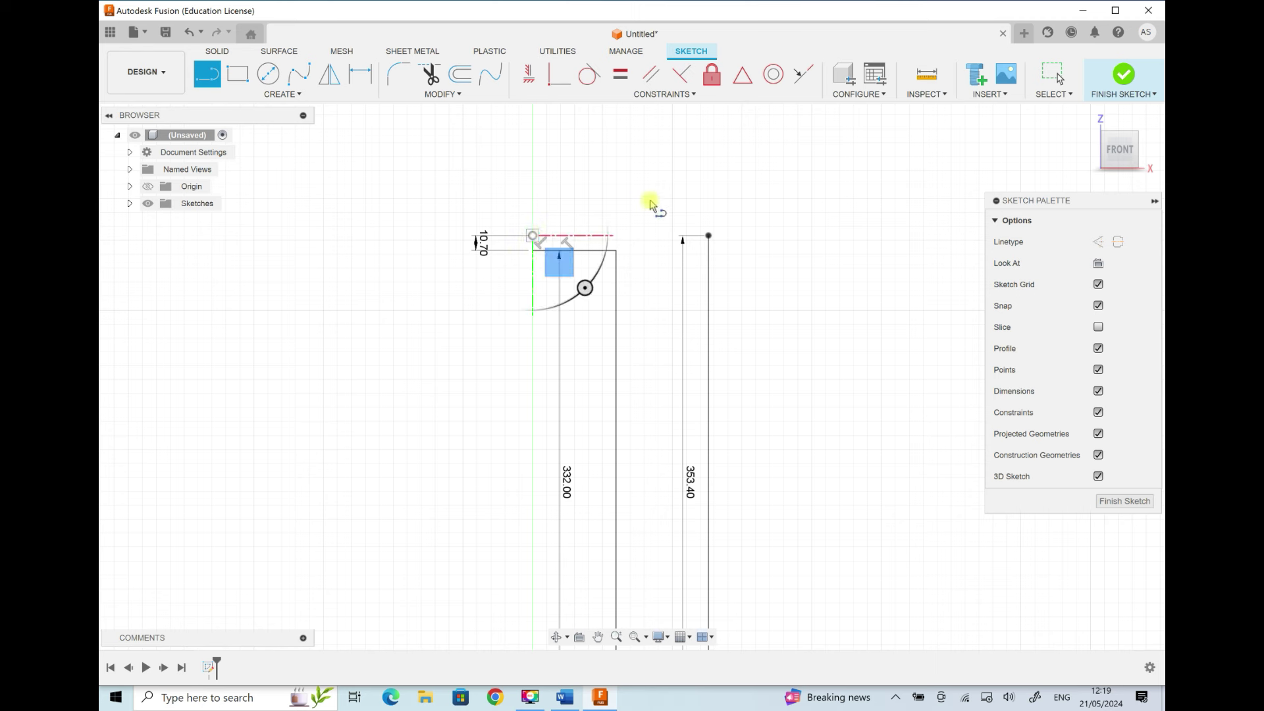
click(707, 236)
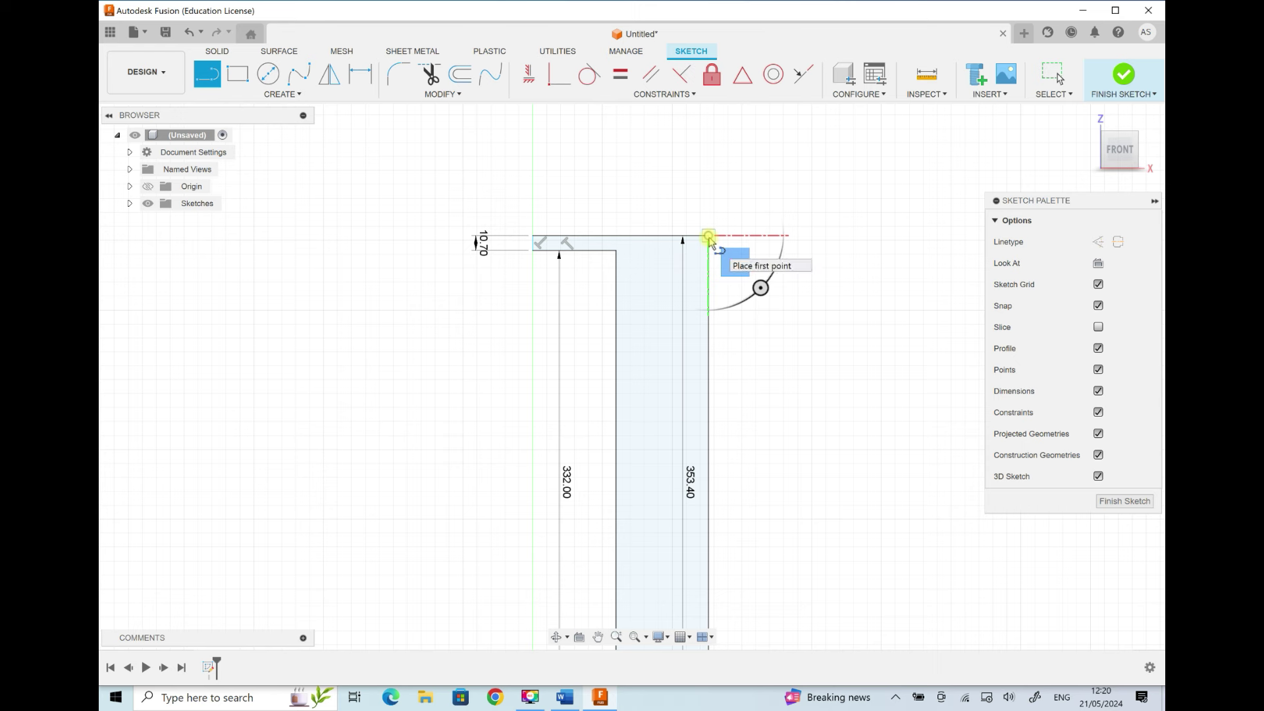
key(Escape)
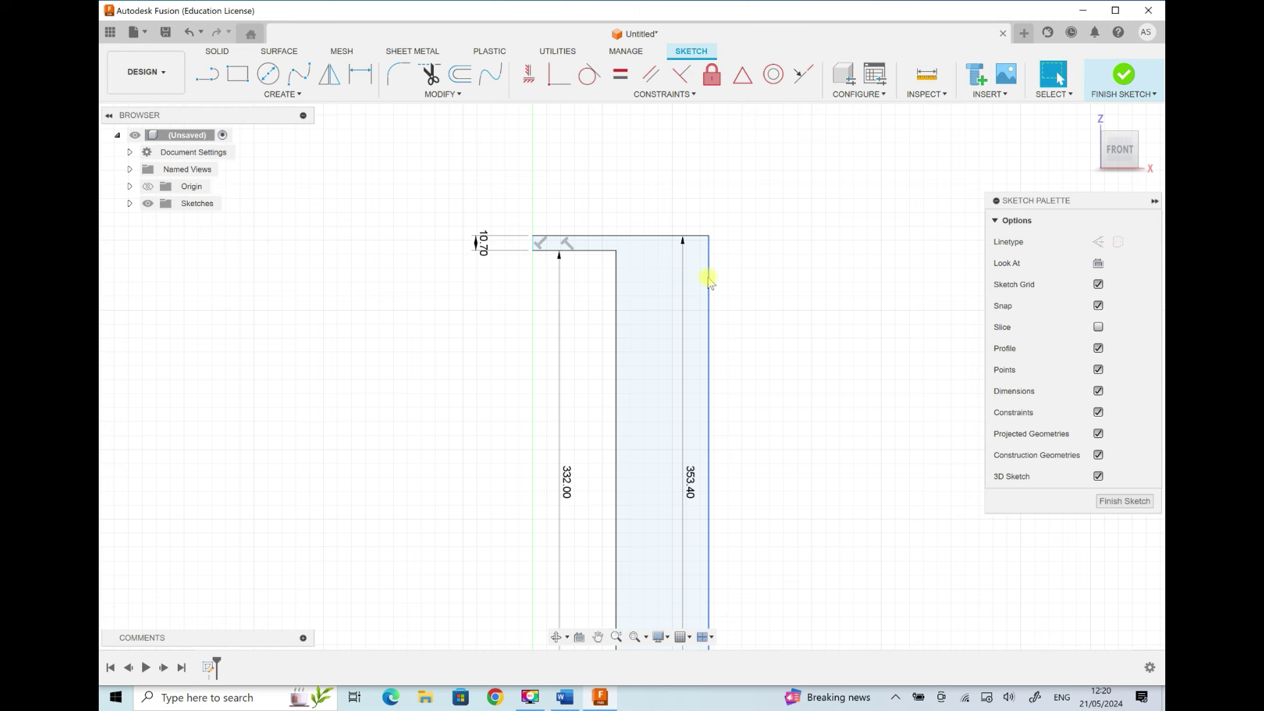
click(709, 281)
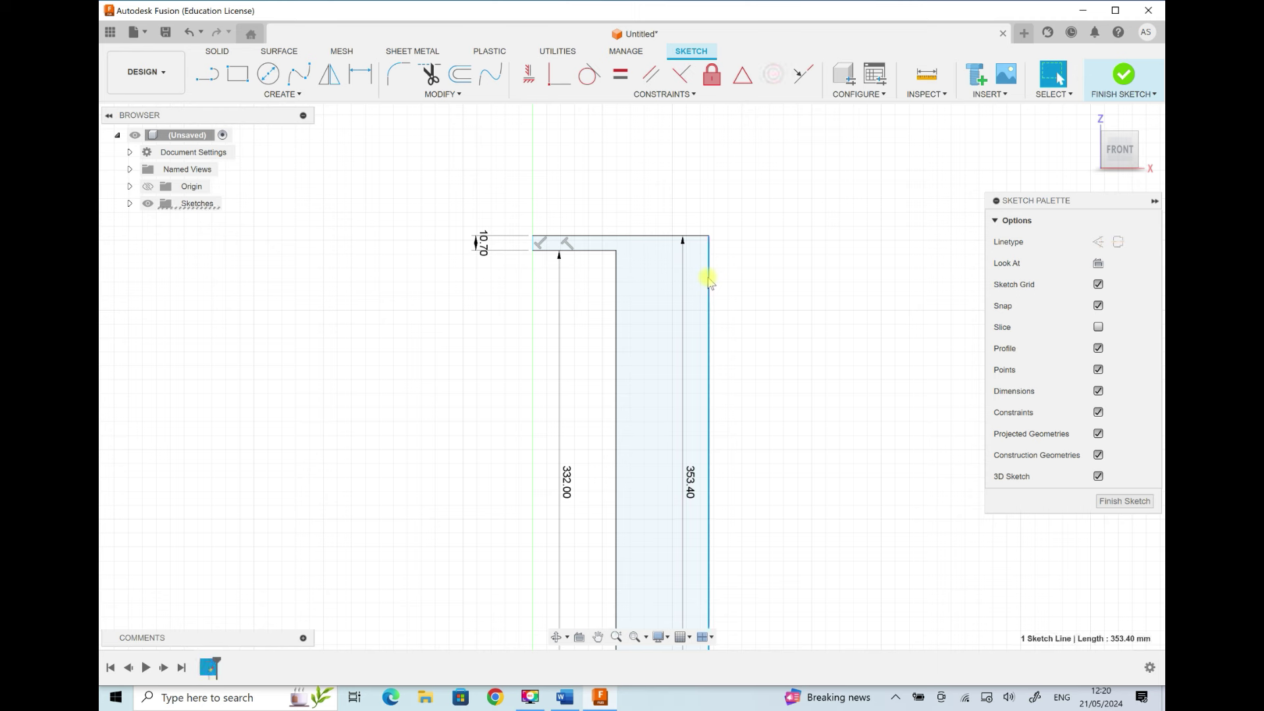
key(Delete)
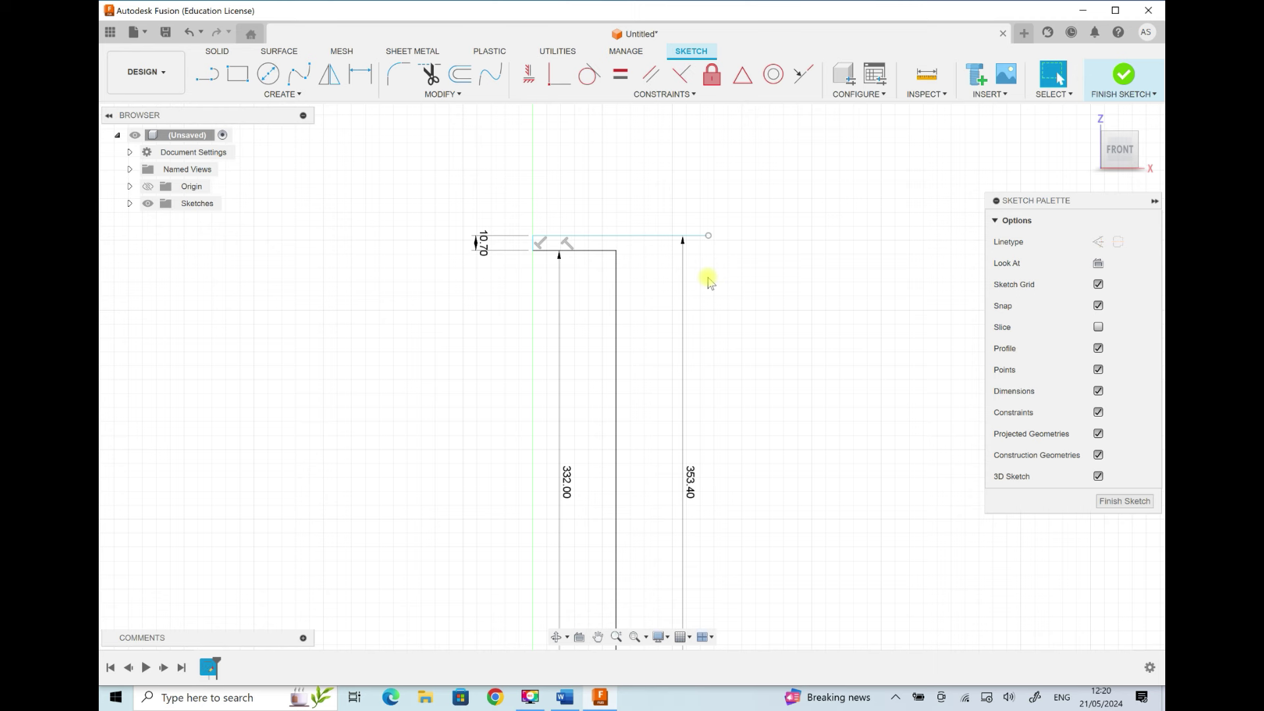
Step: Draw a 10.7 mm vertical line downward from the free end of the top flange's upper line
click(207, 74)
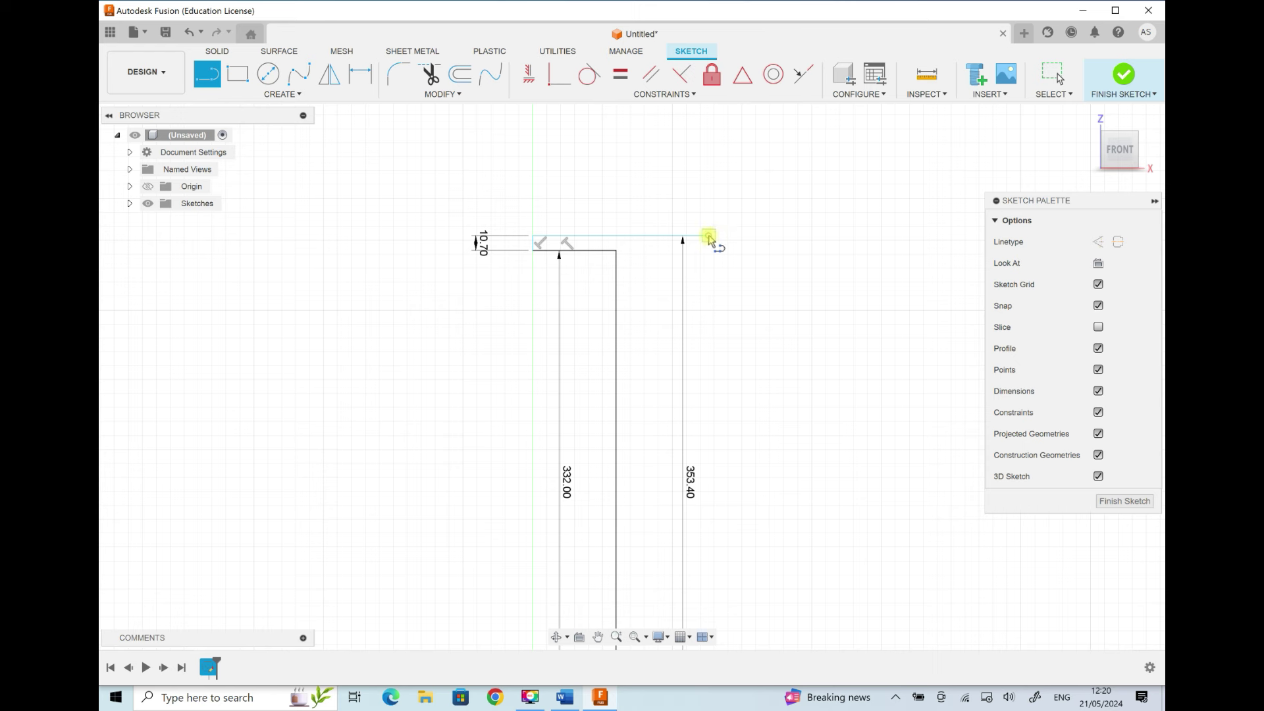
drag(708, 237, 712, 306)
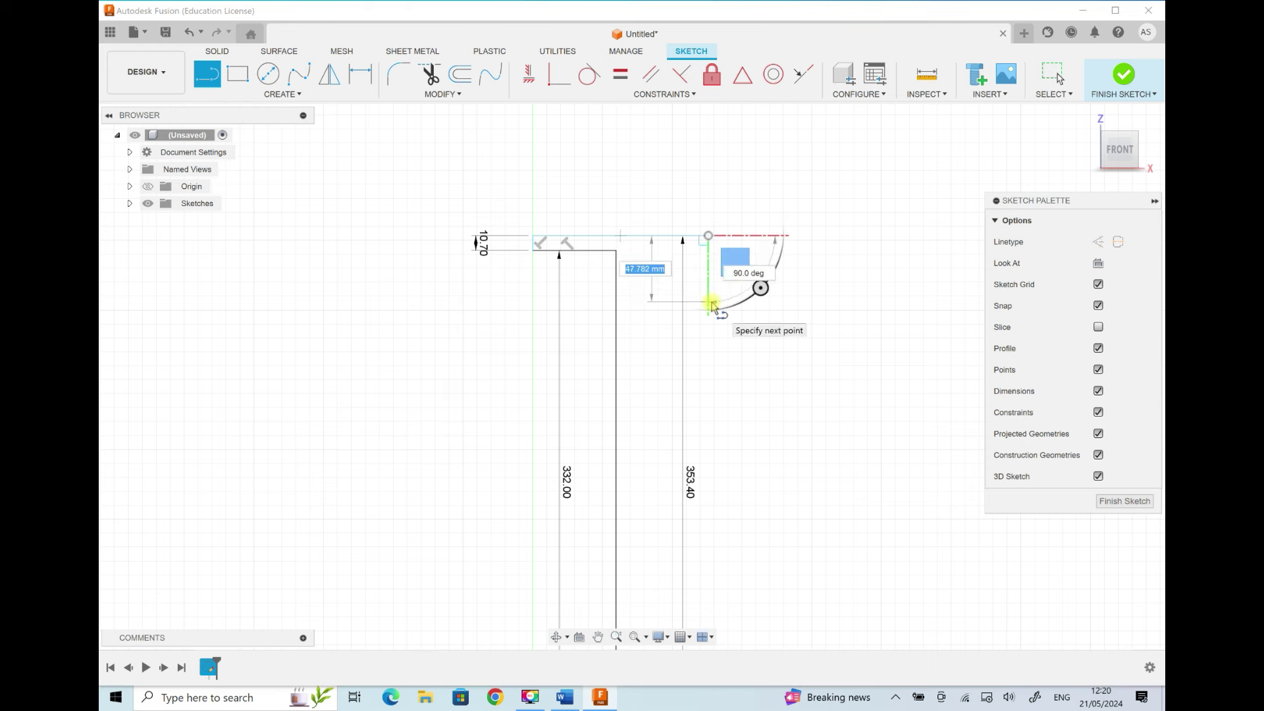
text(10.7)
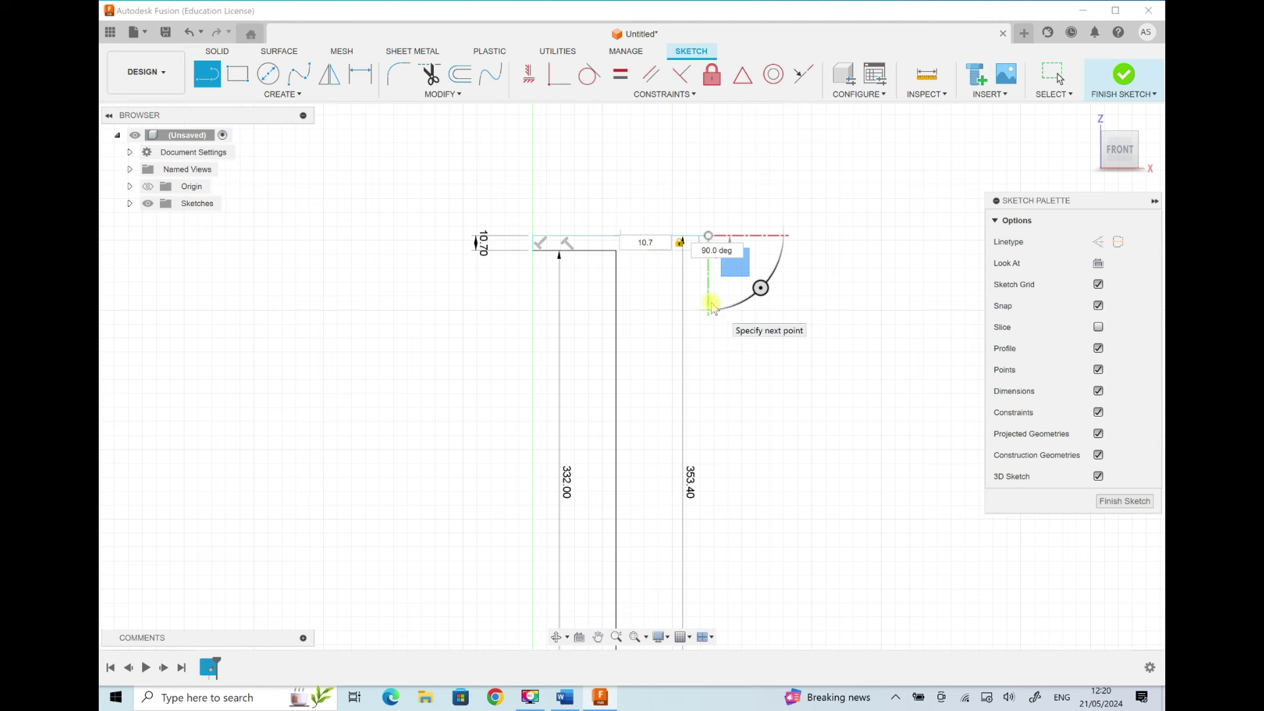
key(Return)
key(Escape)
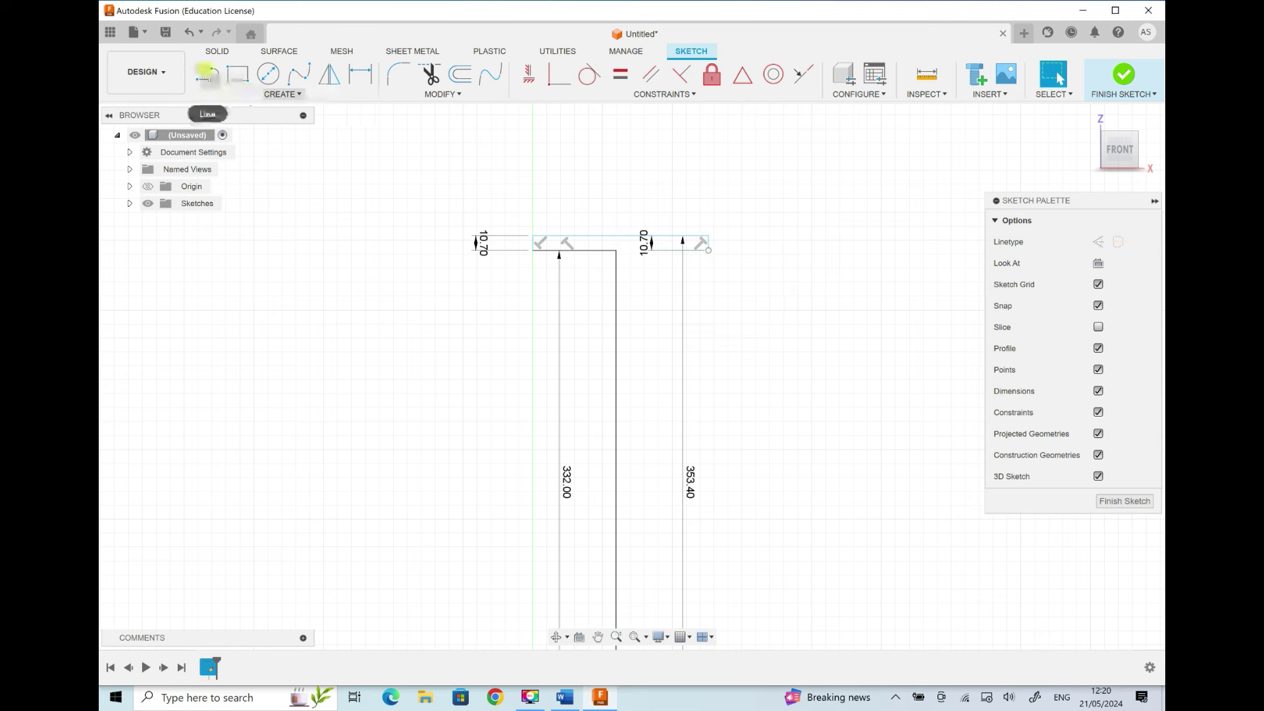
Step: Draw a horizontal line of length (126-6.6)/2 from the lower end of the new 10.7 mm edge inward toward the web
click(206, 74)
drag(705, 251, 632, 254)
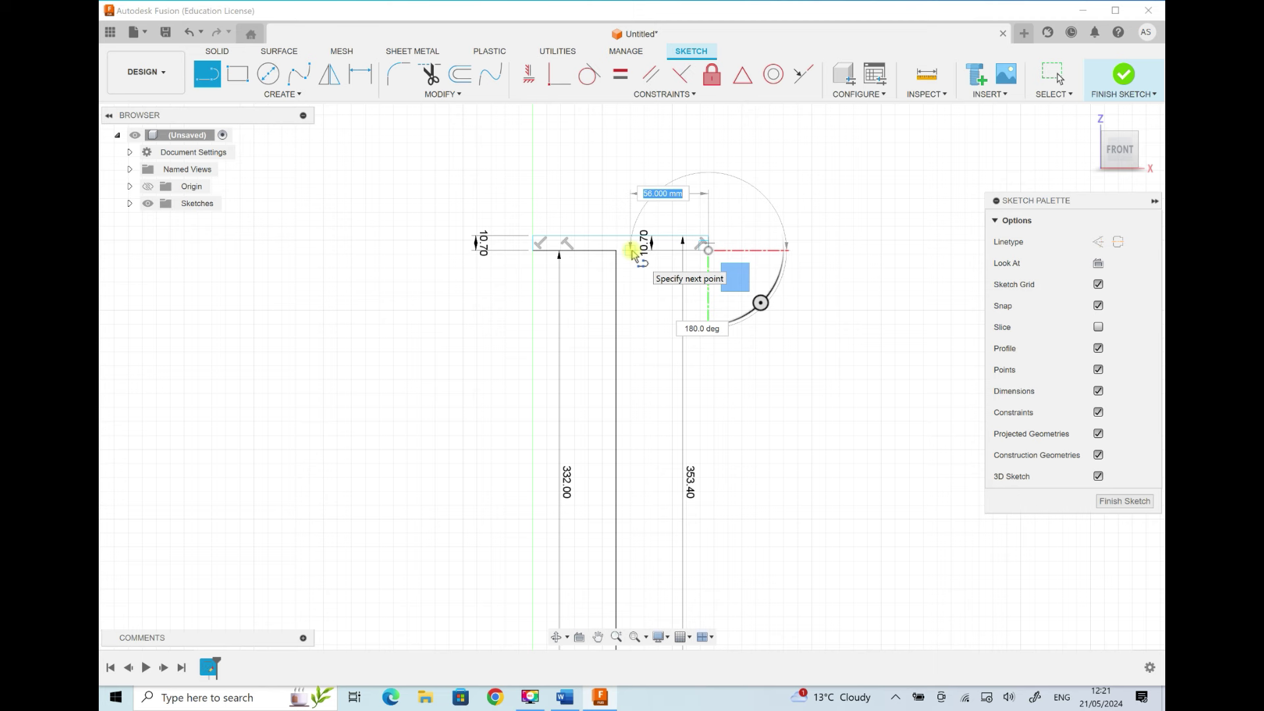
text(()
text(126)
text(-)
text(6.5)
text())
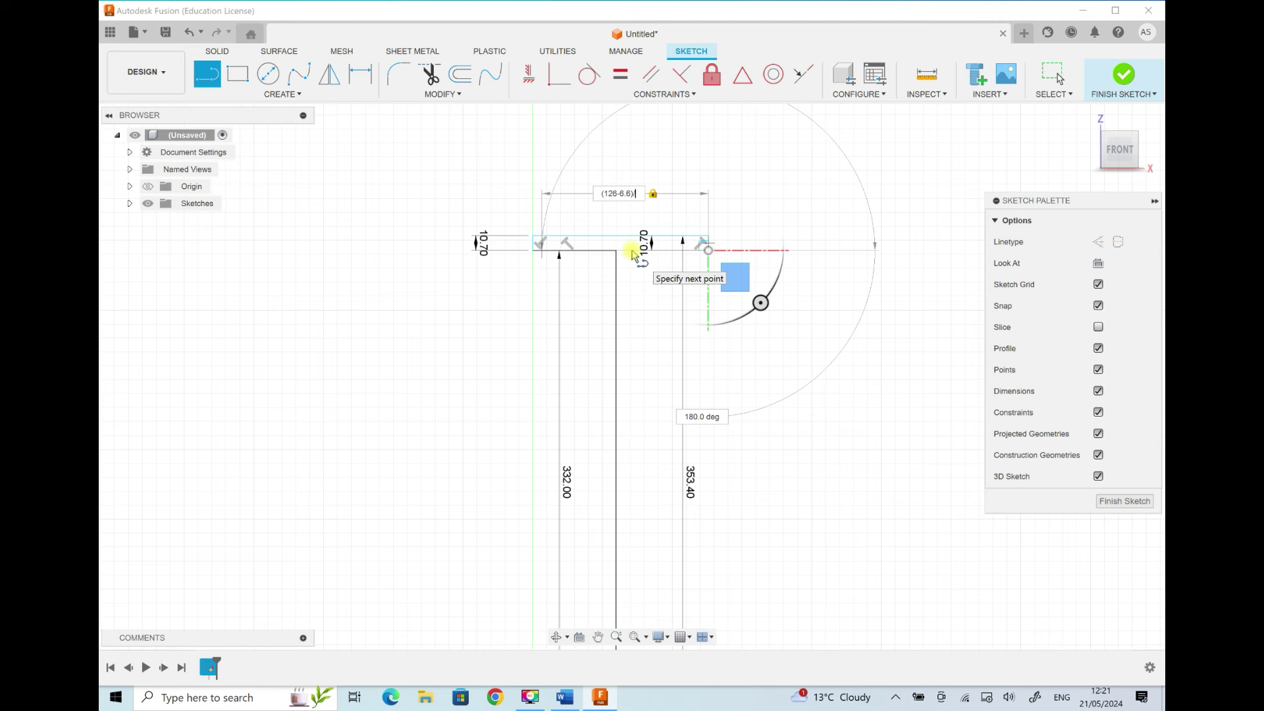
text(/2)
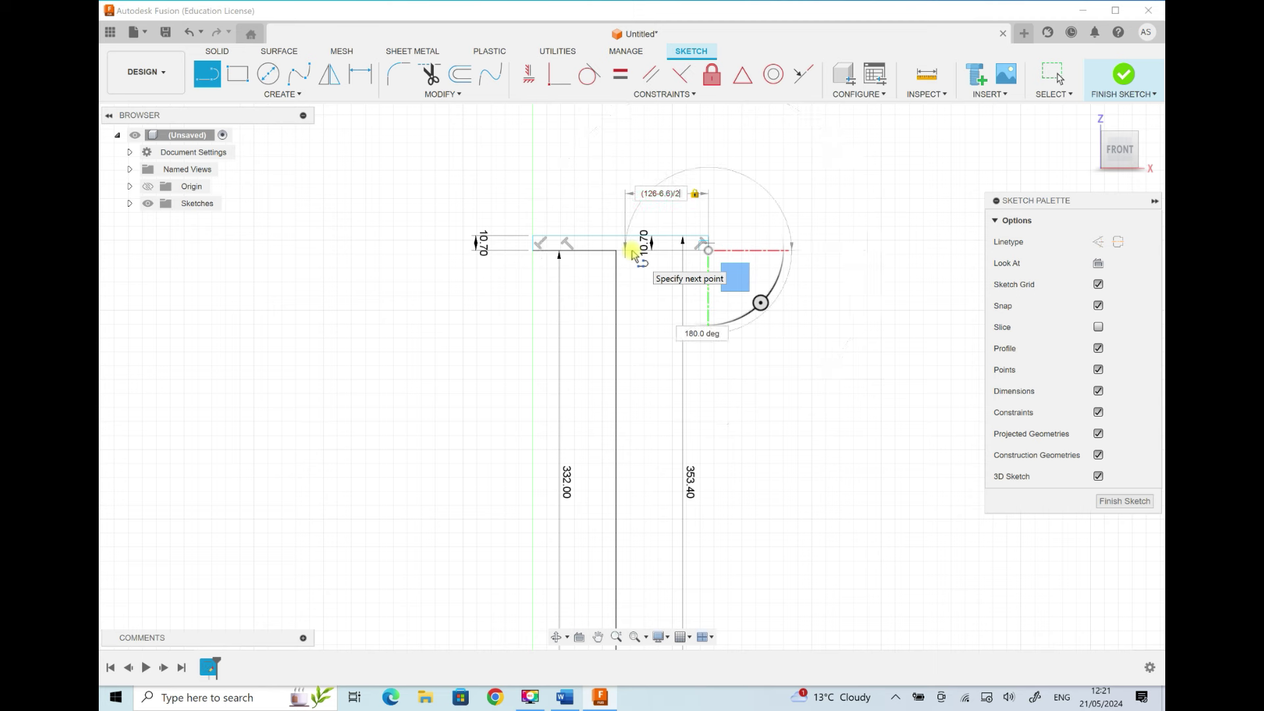
key(Return)
key(Escape)
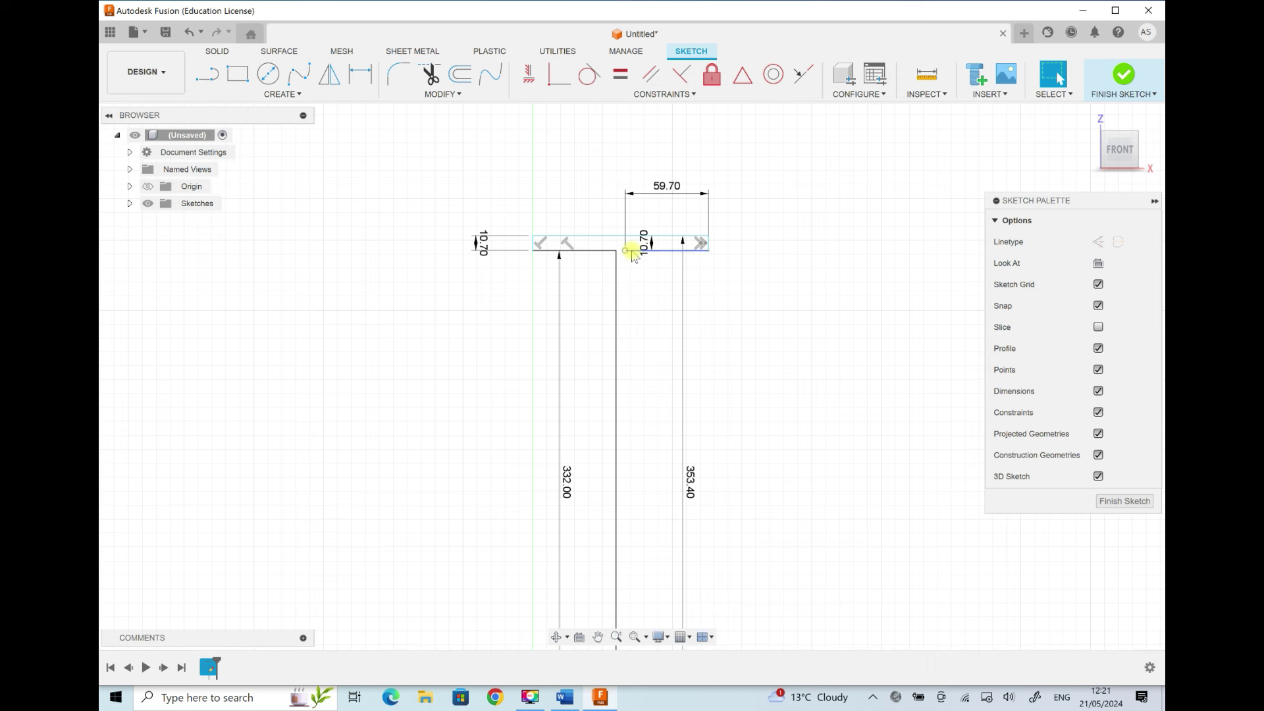
Step: Draw the web's second vertical line down to the bottom flange's upper level, continuing horizontally outward above the end of the 126 mm base line
click(598, 637)
mouse_move(578, 544)
mouse_down()
mouse_move(609, 463)
mouse_move(602, 429)
mouse_up()
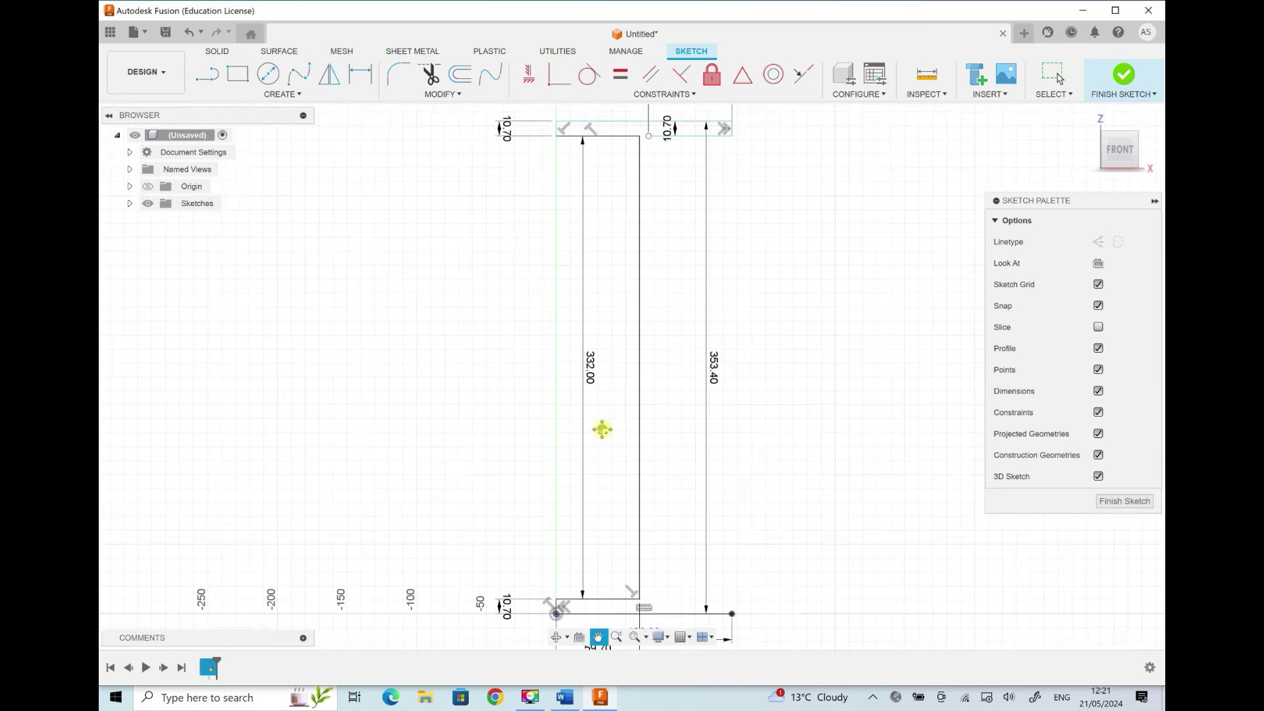
click(202, 79)
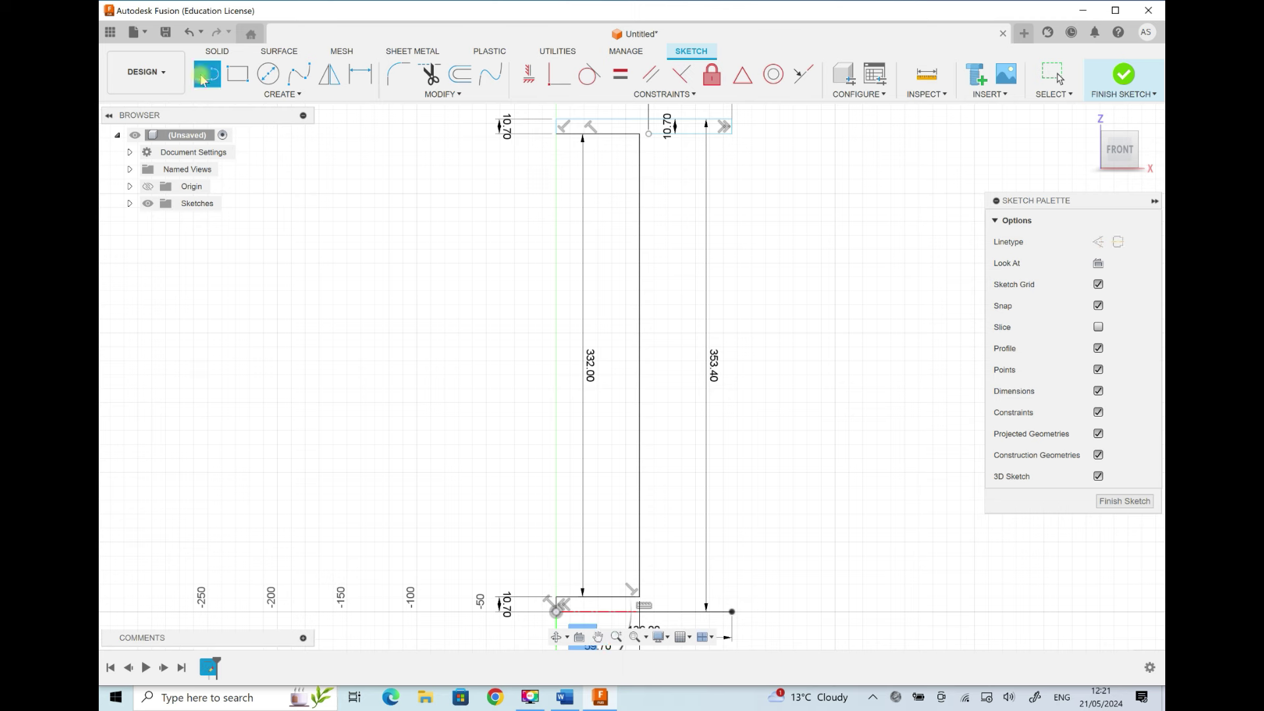
click(649, 134)
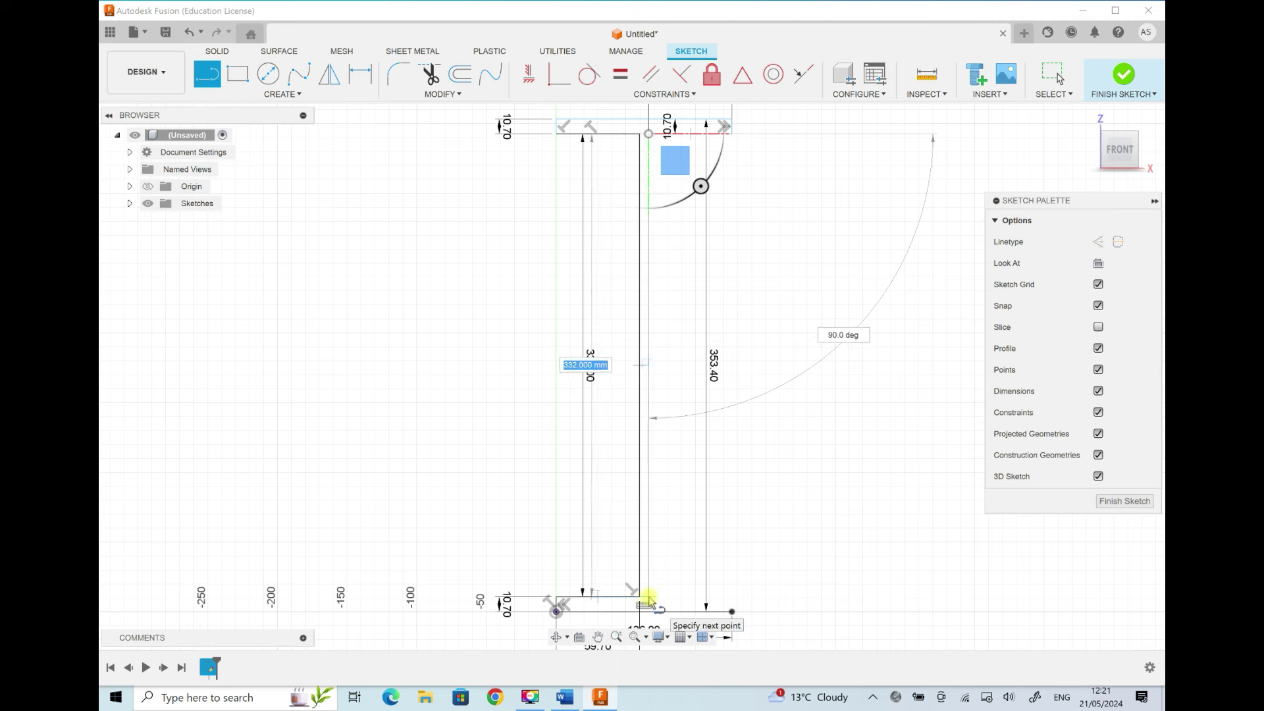
click(648, 598)
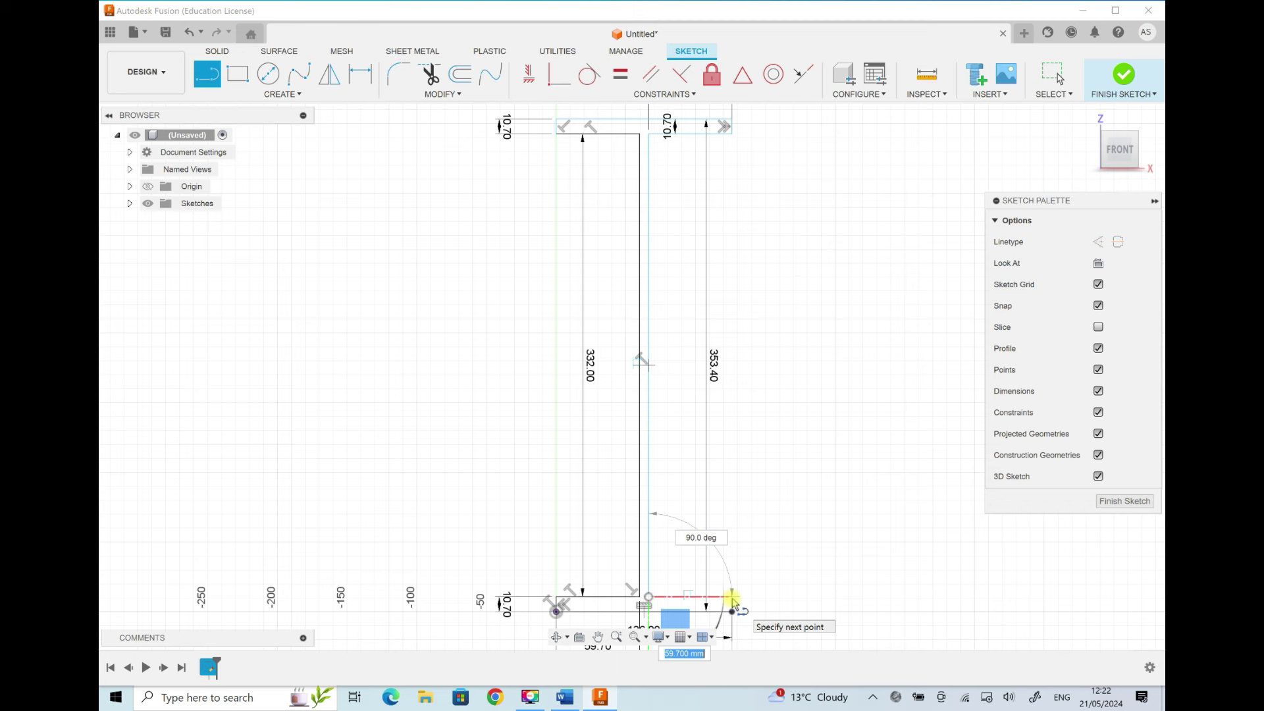
click(732, 597)
key(Escape)
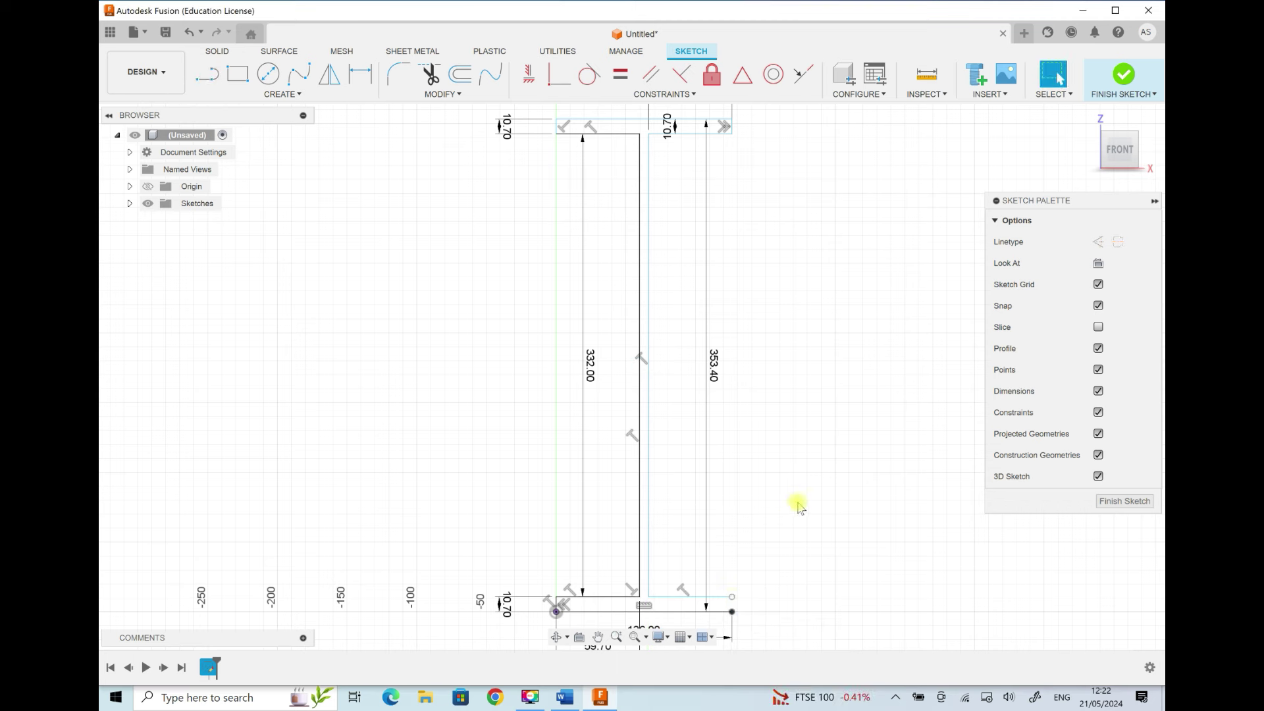
Step: Close the I-section profile with a vertical line joining the base line's open end to the bottom flange's upper line
key(l)
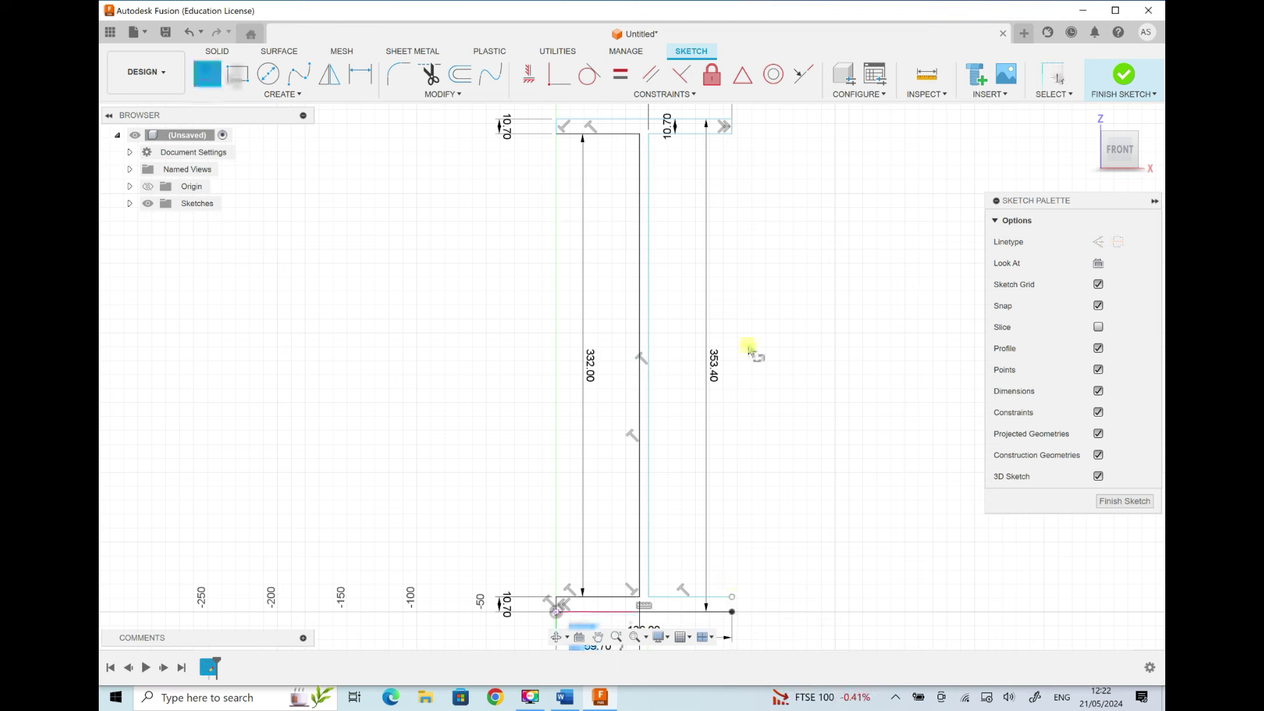
click(732, 611)
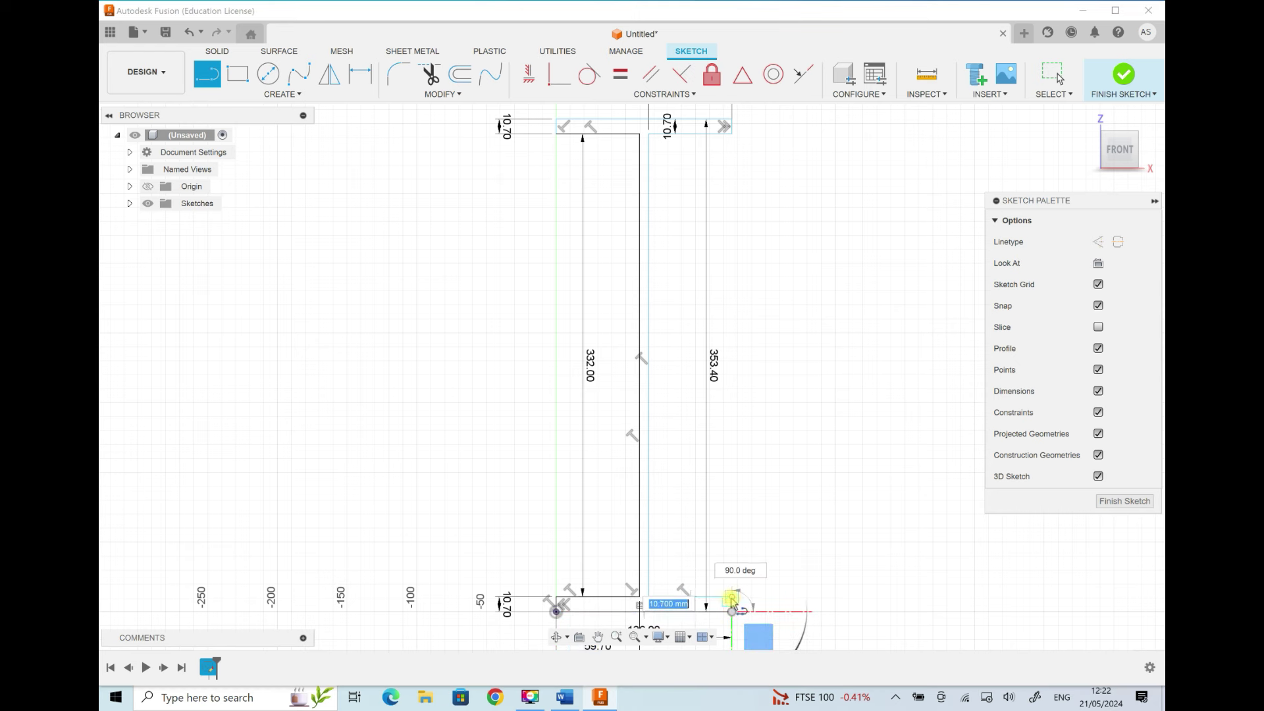
click(732, 598)
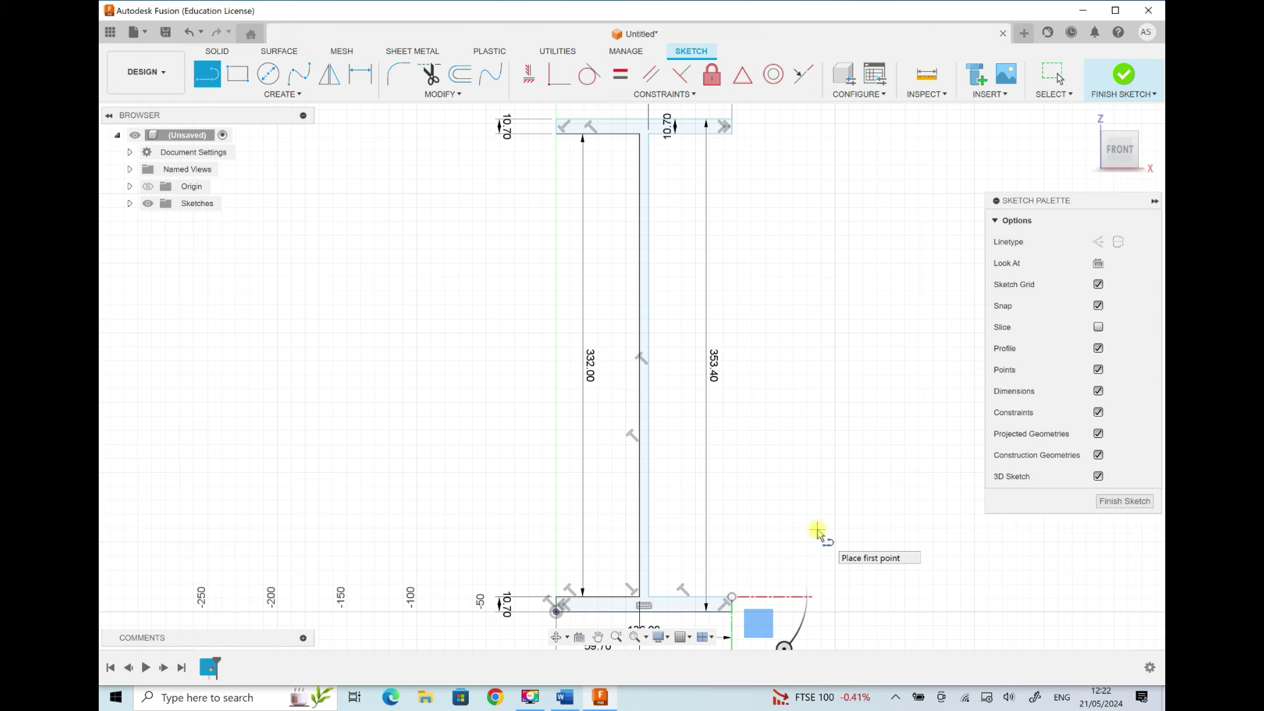
Step: Check the web thickness between its two vertical lines with Sketch Dimension, without placing a dimension
click(300, 94)
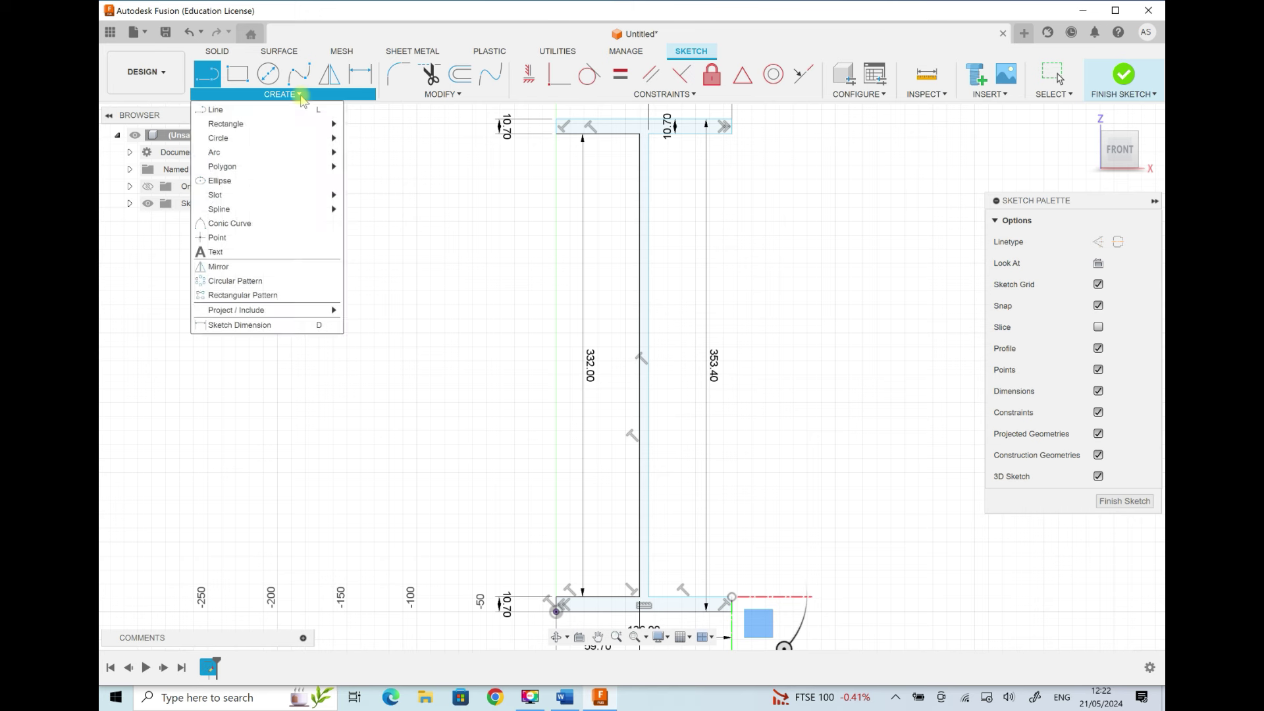
click(286, 326)
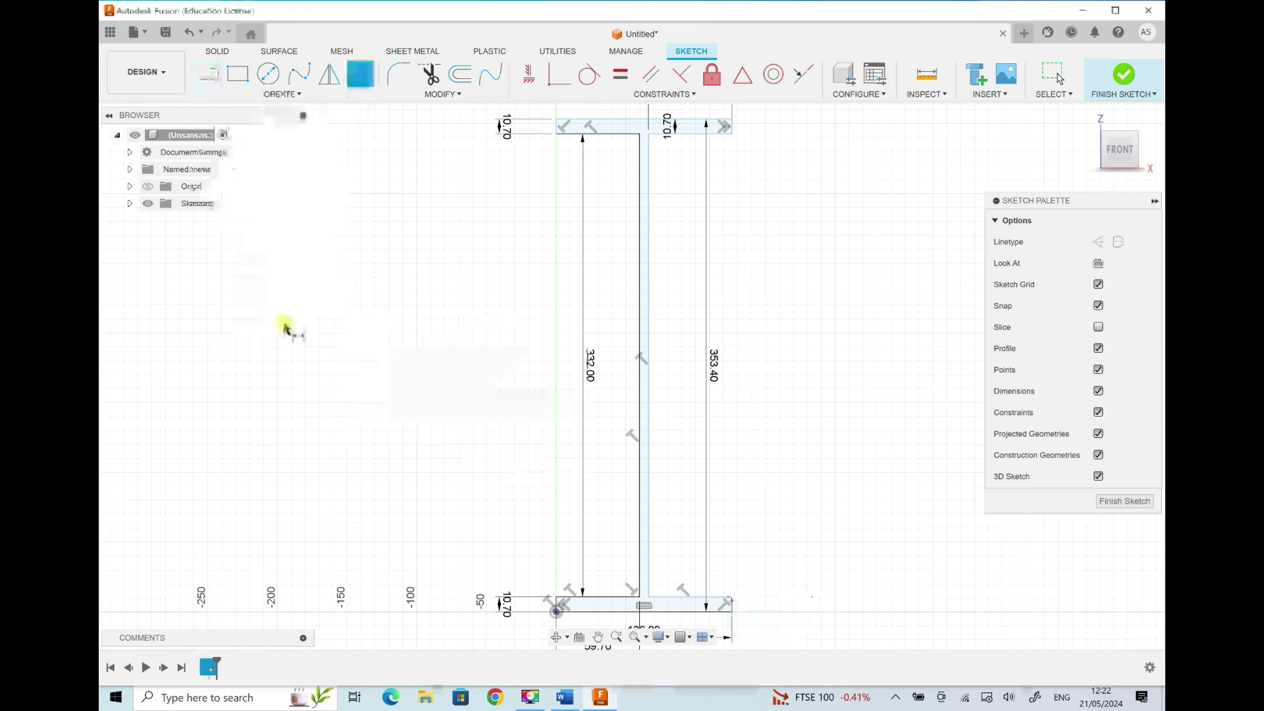
click(641, 280)
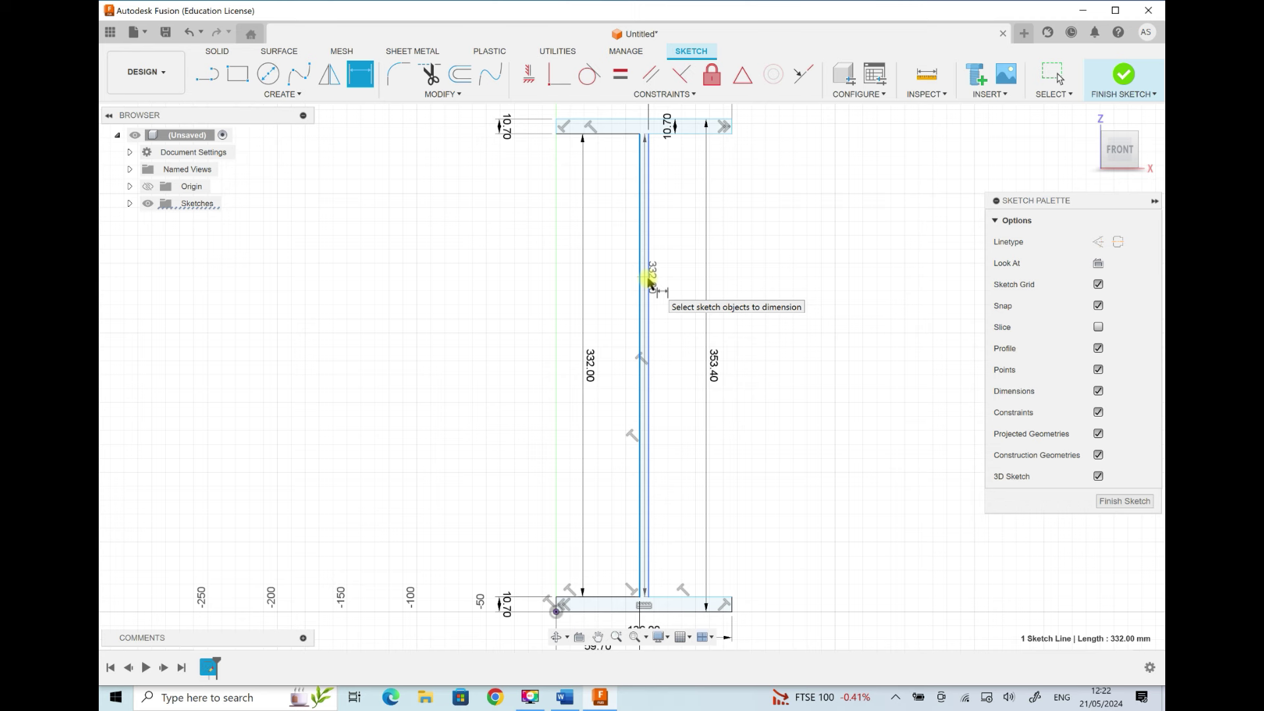
click(649, 281)
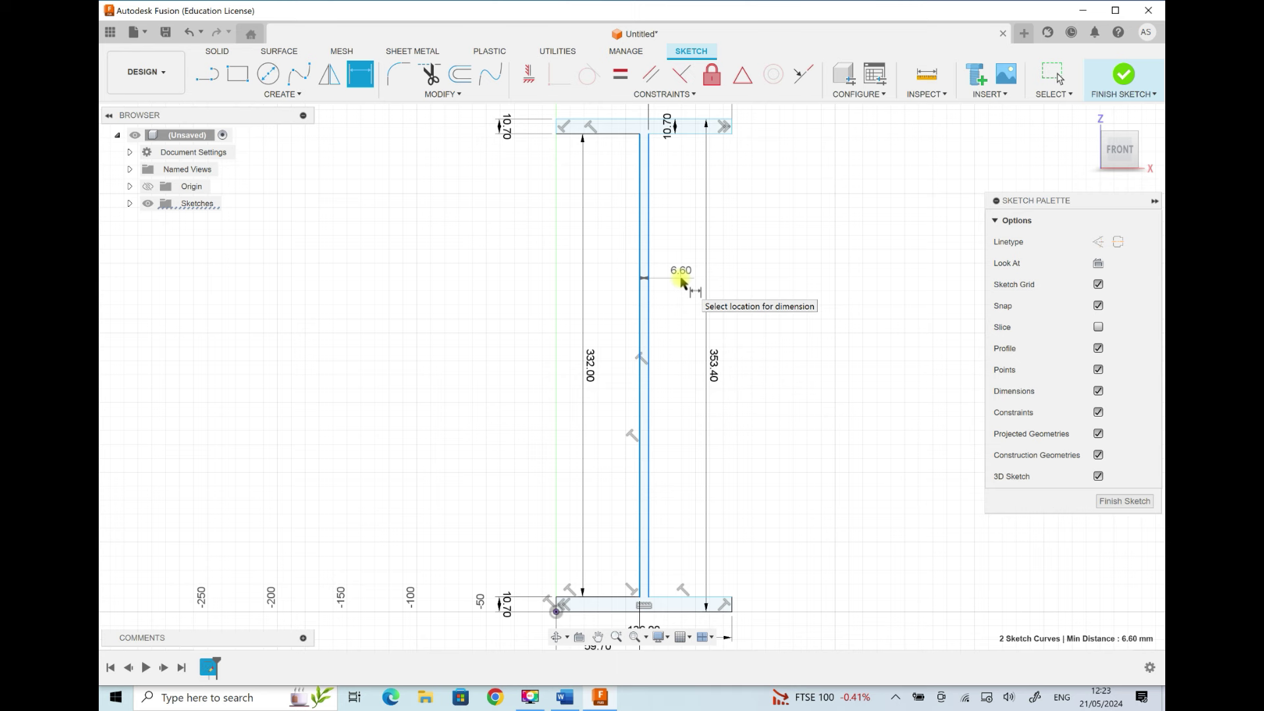
key(Escape)
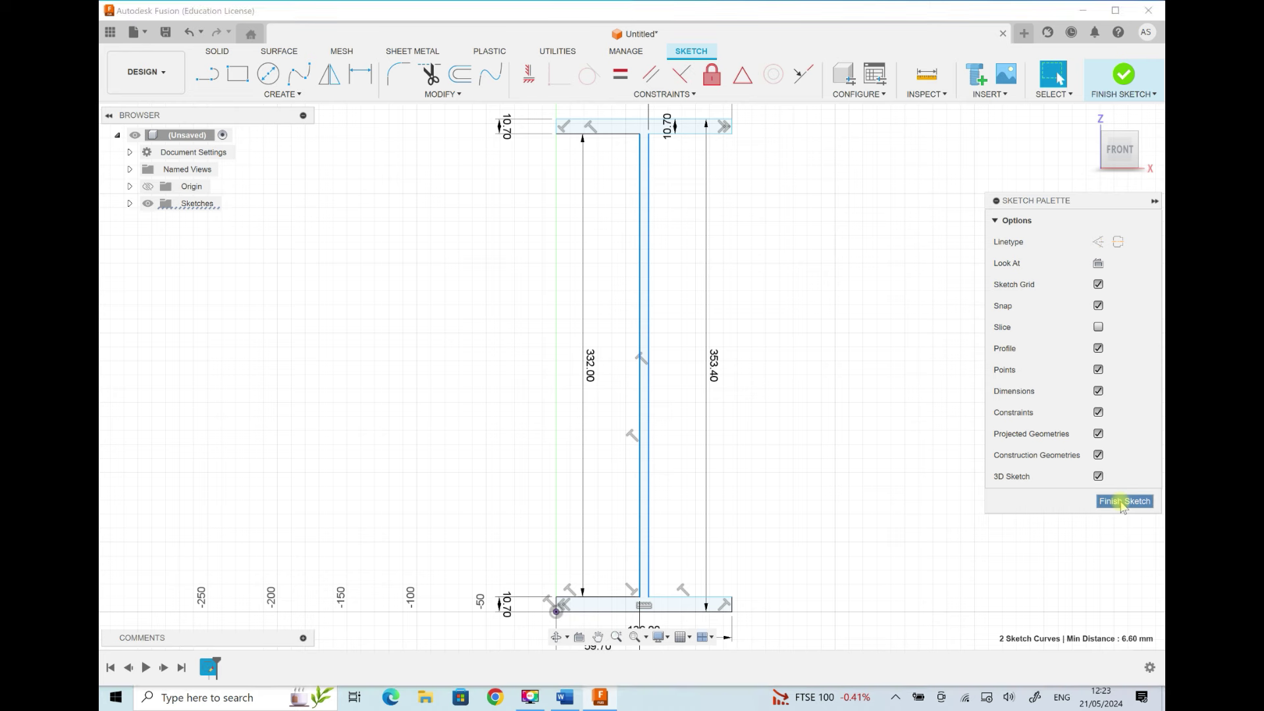
Step: Finish the sketch and extrude the I-section profile 12000 mm to one side as a new body
click(1123, 502)
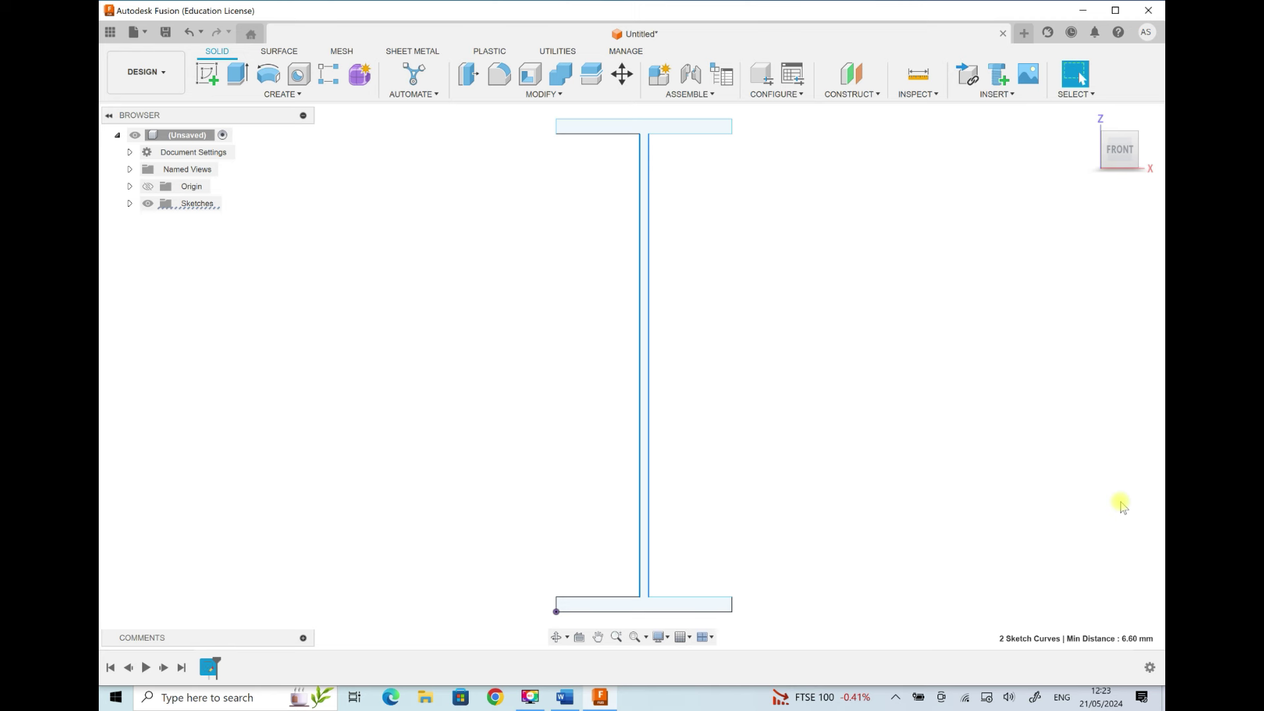
mouse_move(1104, 158)
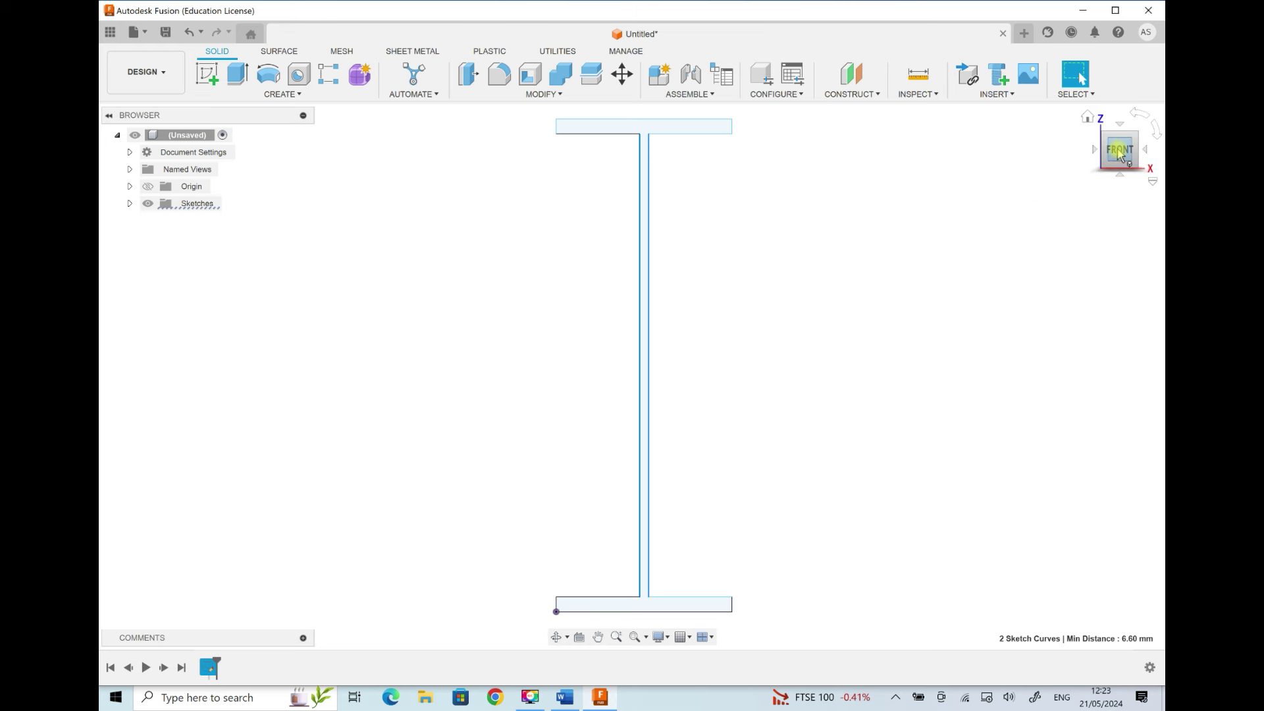
click(1086, 118)
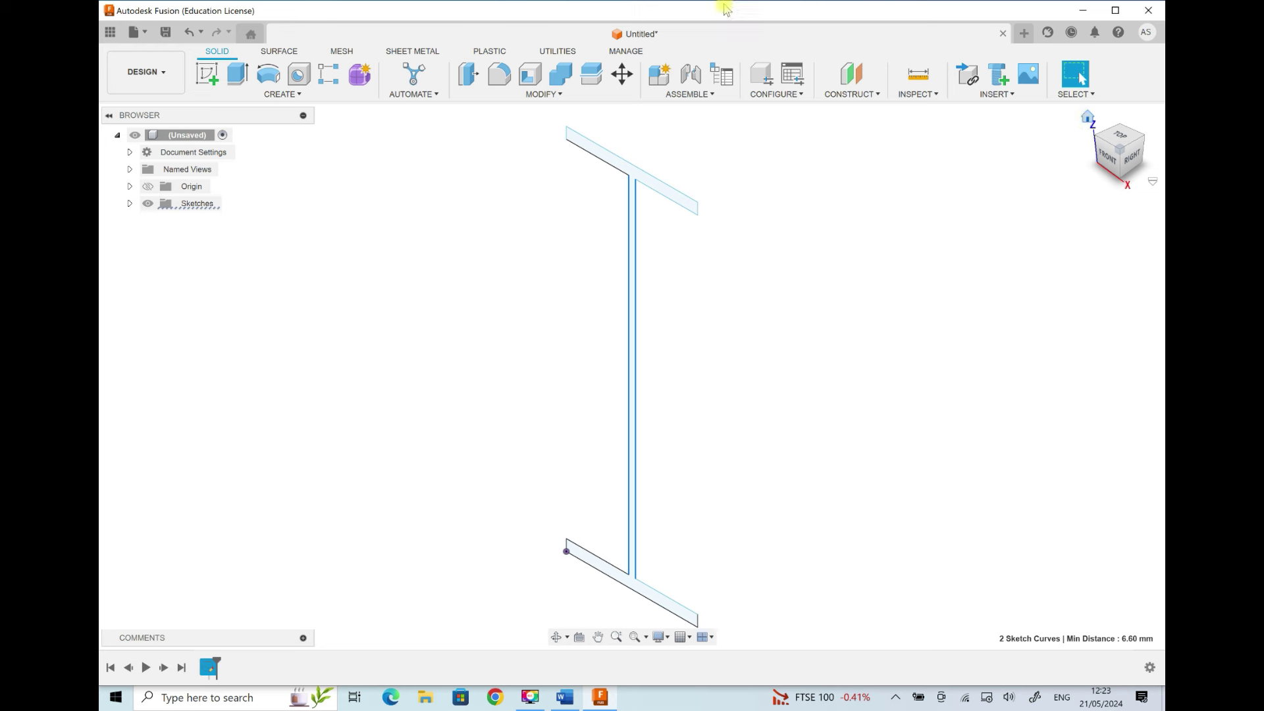
click(239, 74)
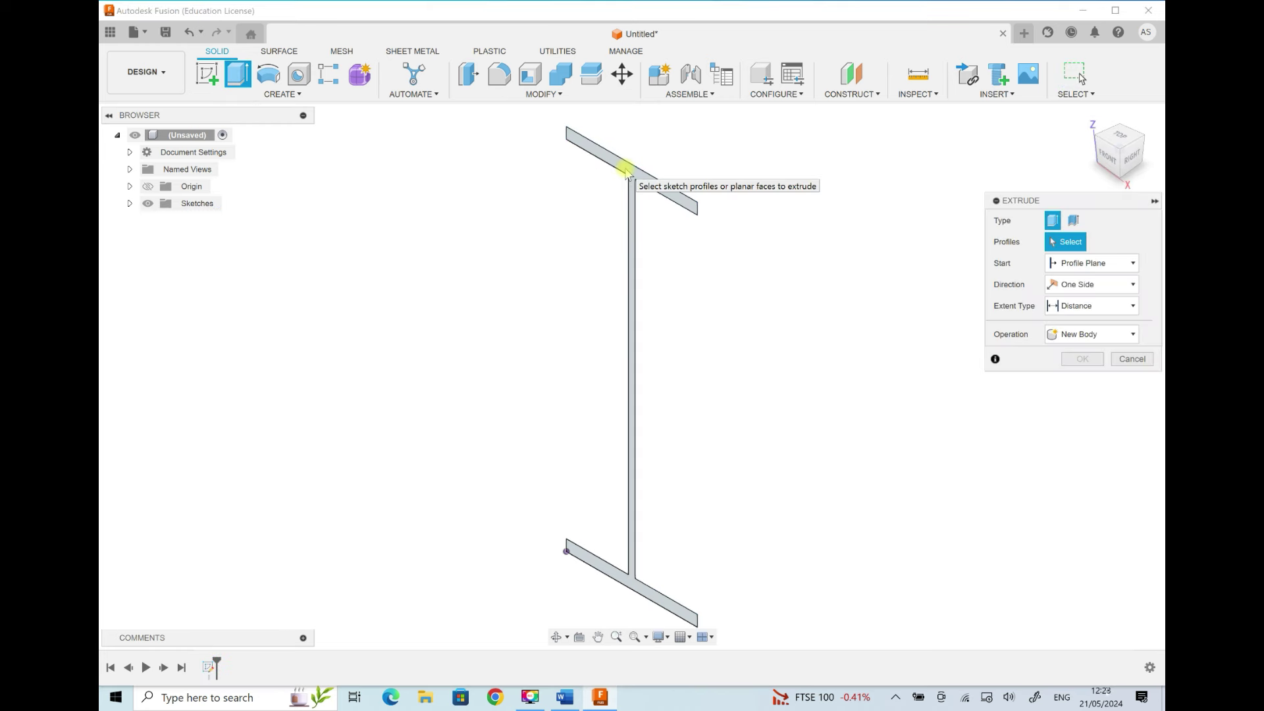
click(626, 172)
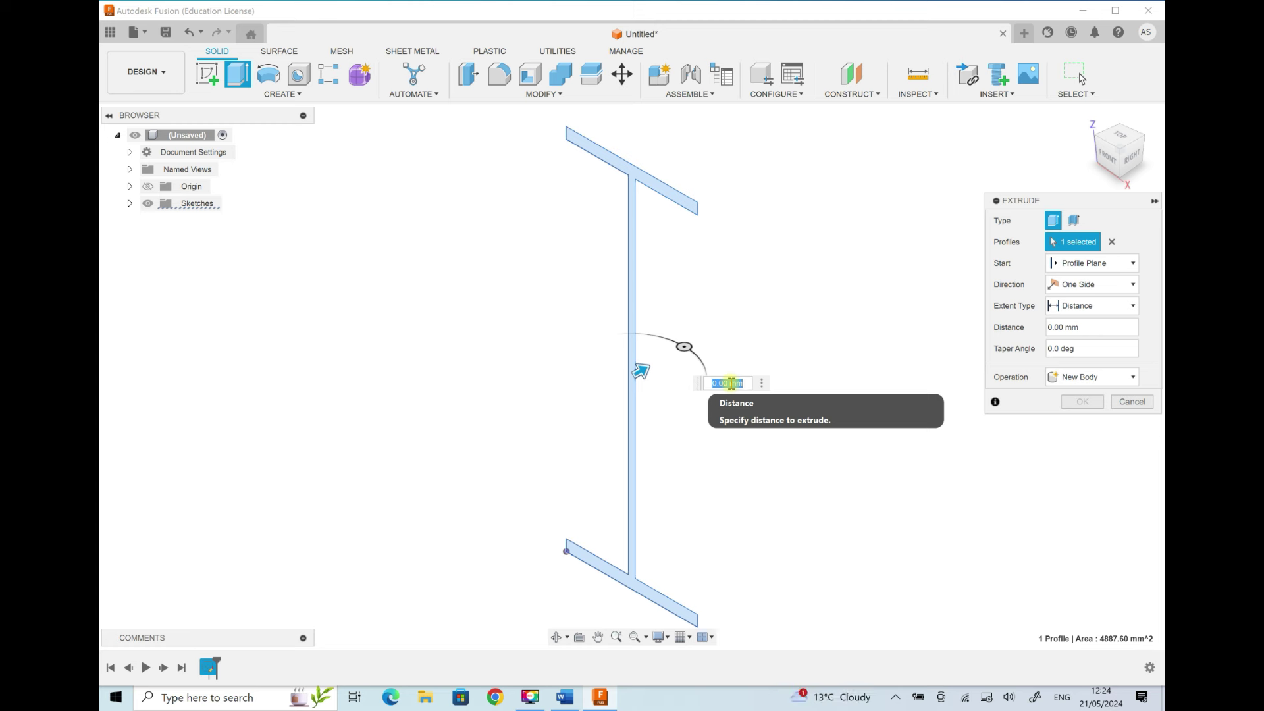
text(12000)
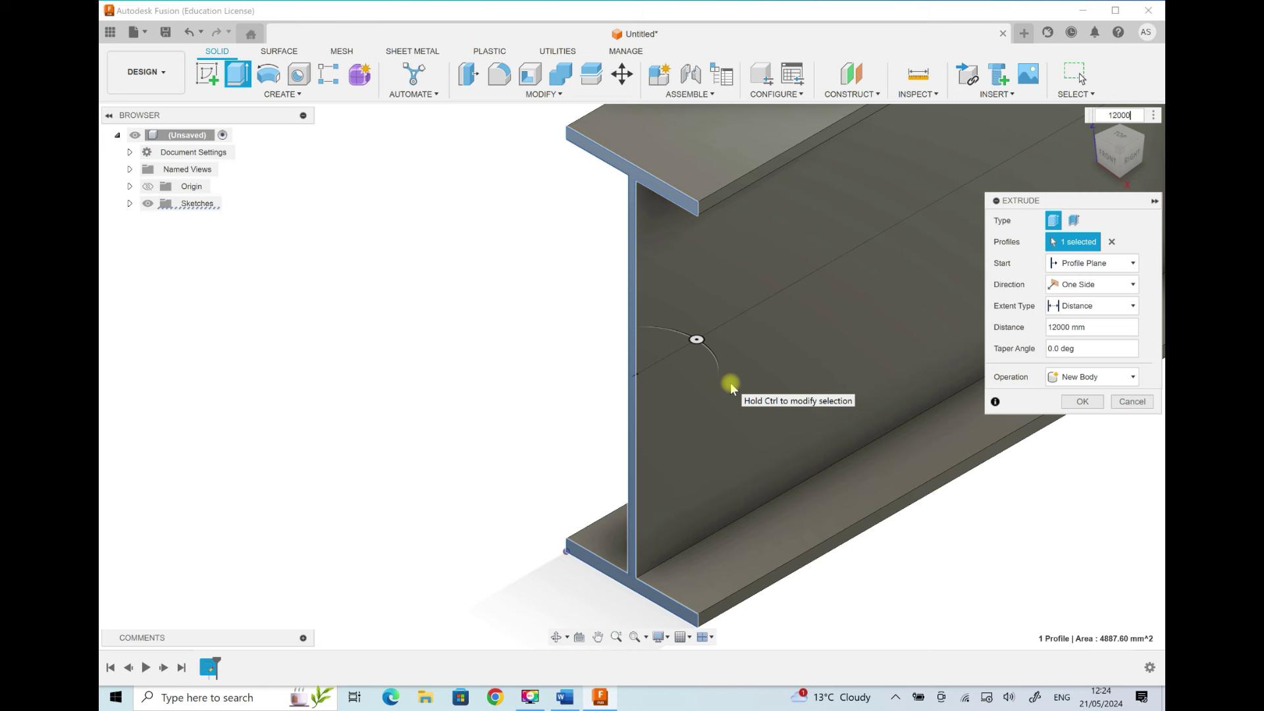
click(1080, 402)
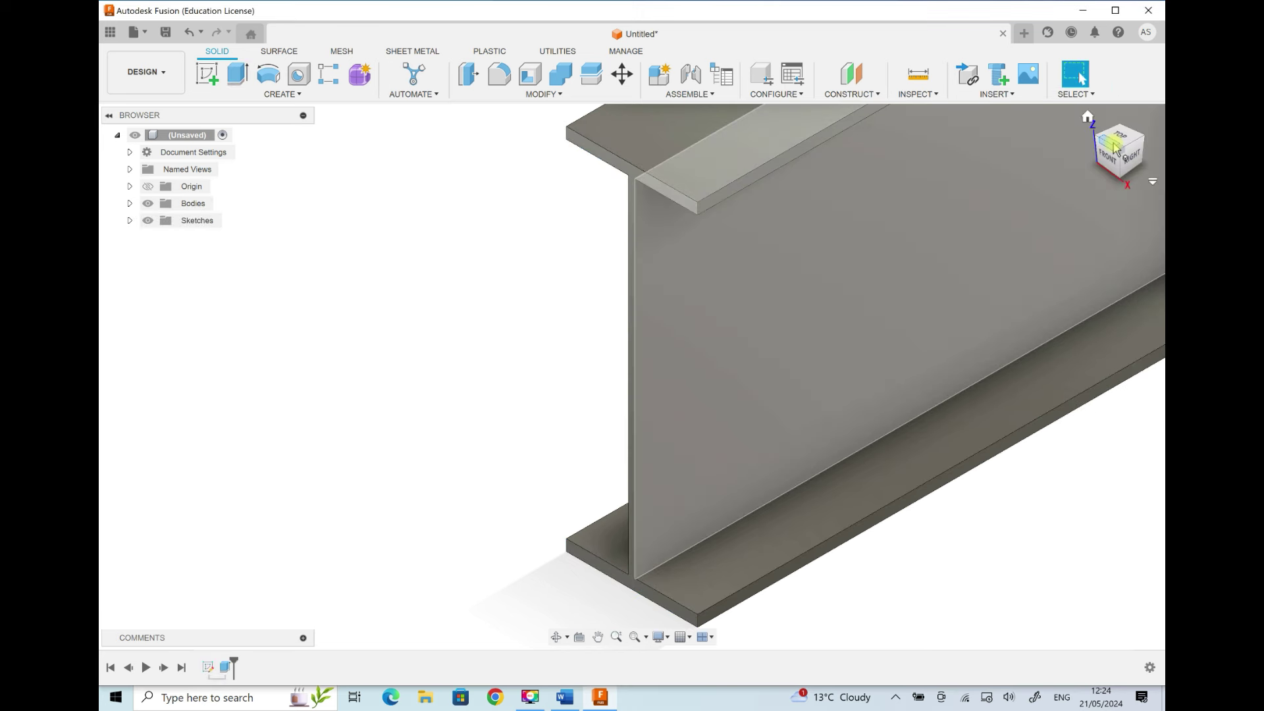
click(1088, 118)
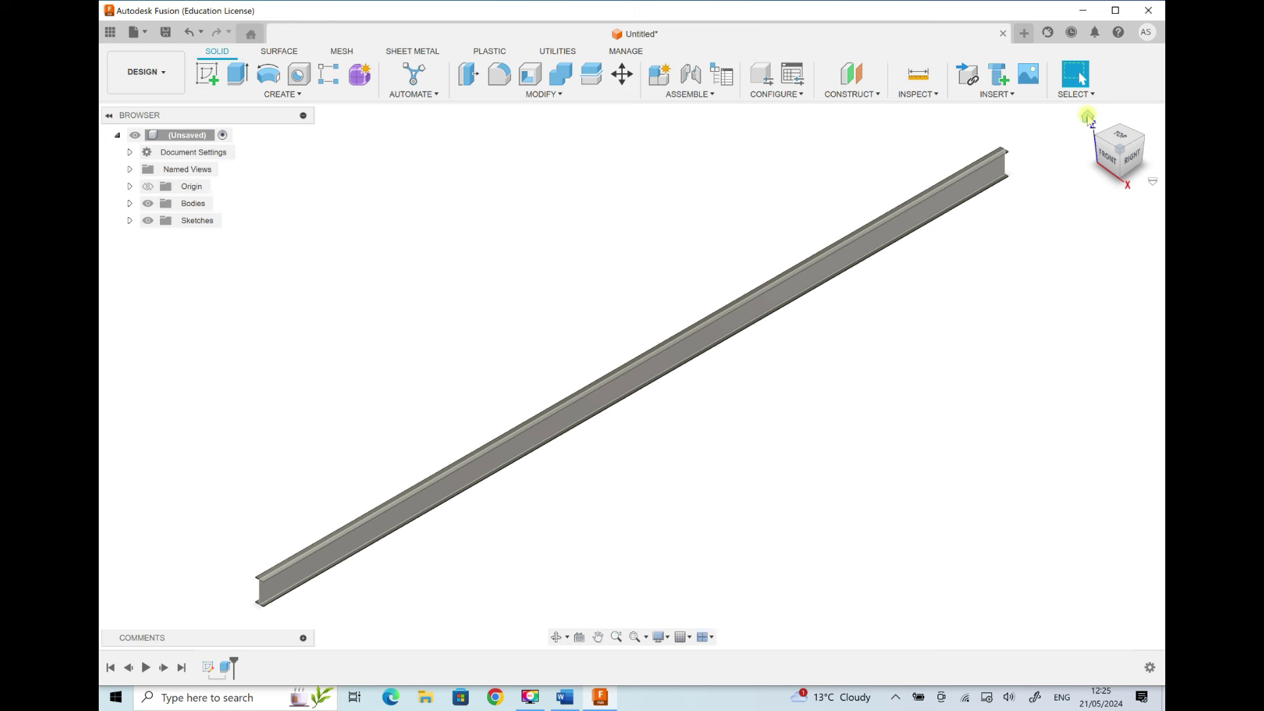
Step: Save the design as 356x127x39 V2 in the Beam Simulations (U4008) project
click(165, 33)
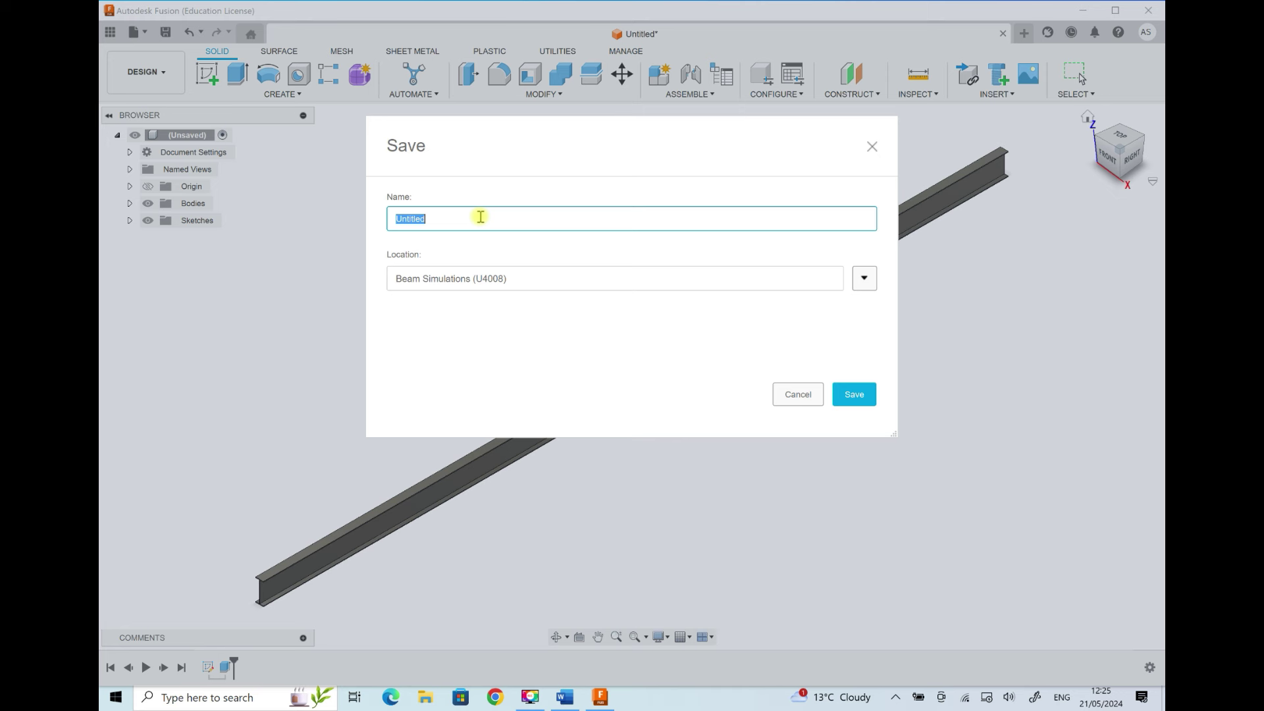
text(356x127x)
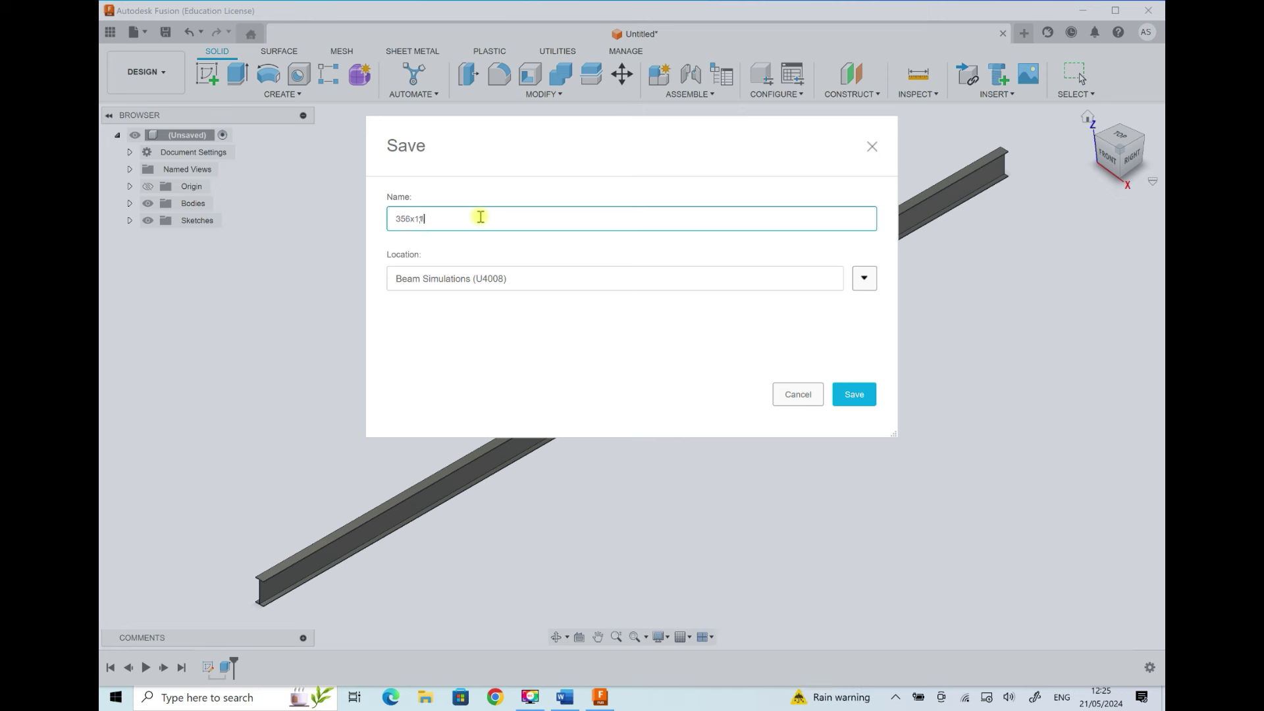
text(39 V2)
click(839, 398)
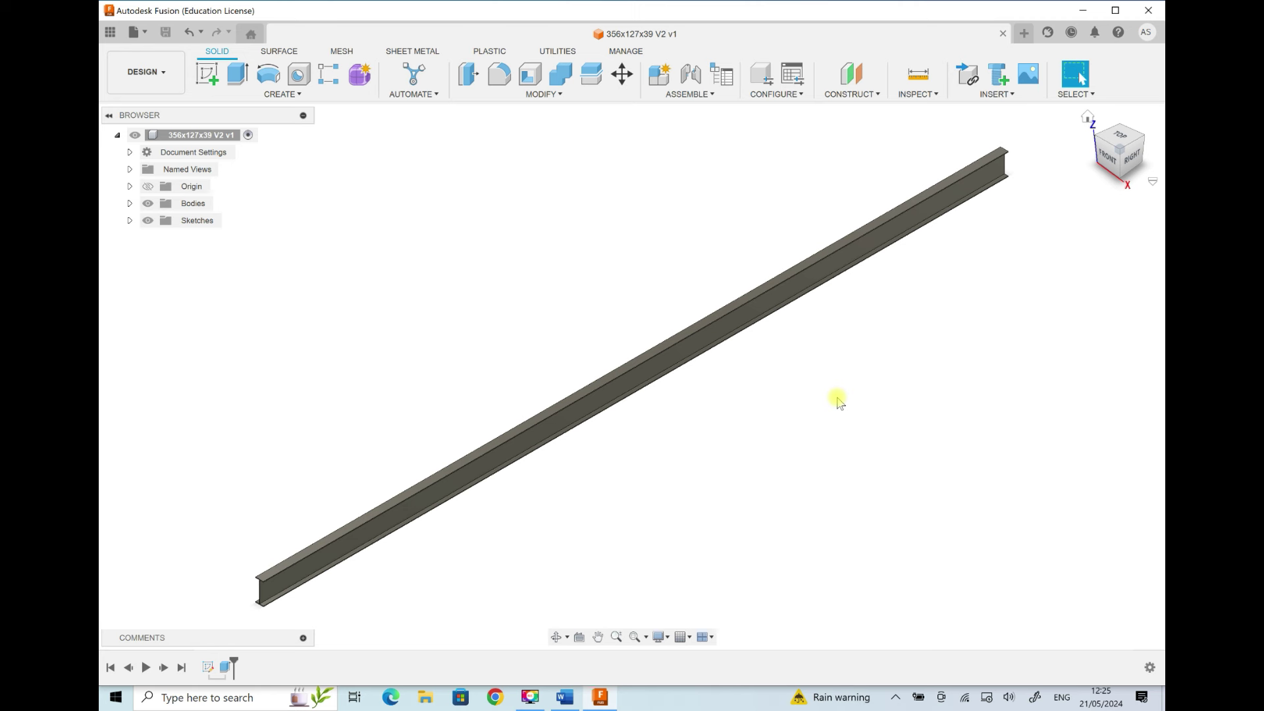
Step: Switch to the Simulation workspace and create a Static Stress study for the beam
click(165, 77)
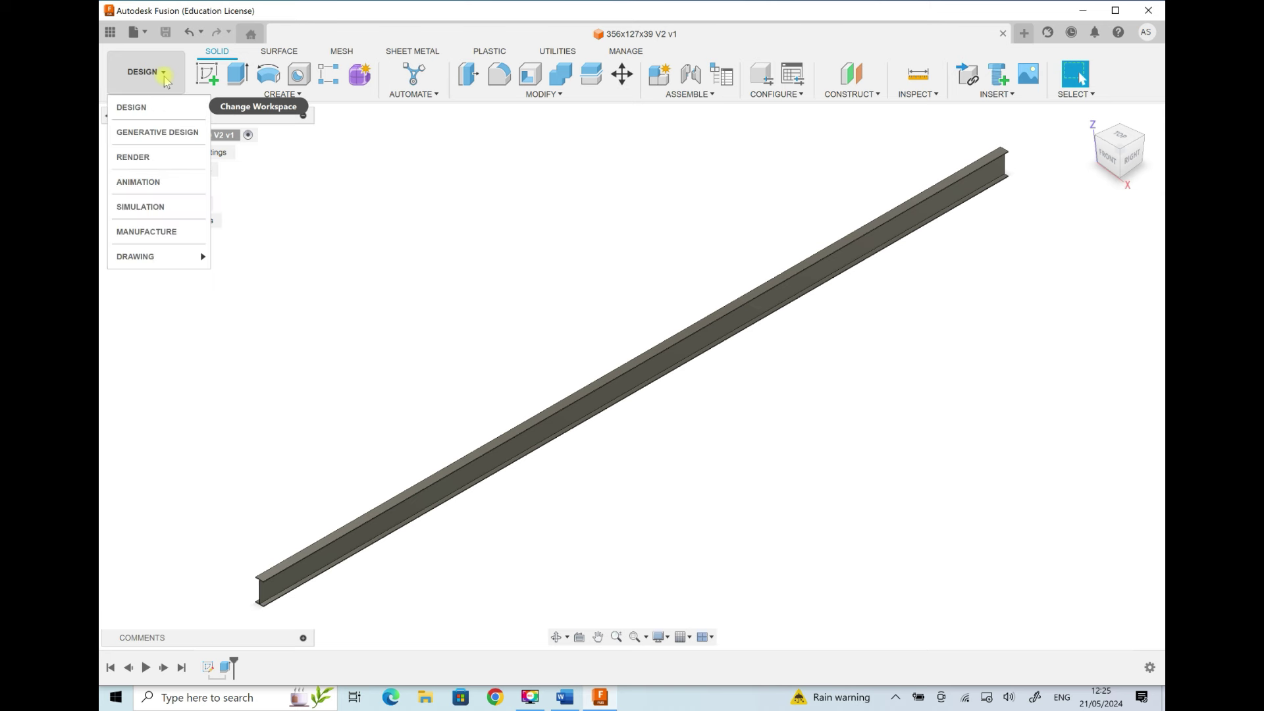
click(157, 208)
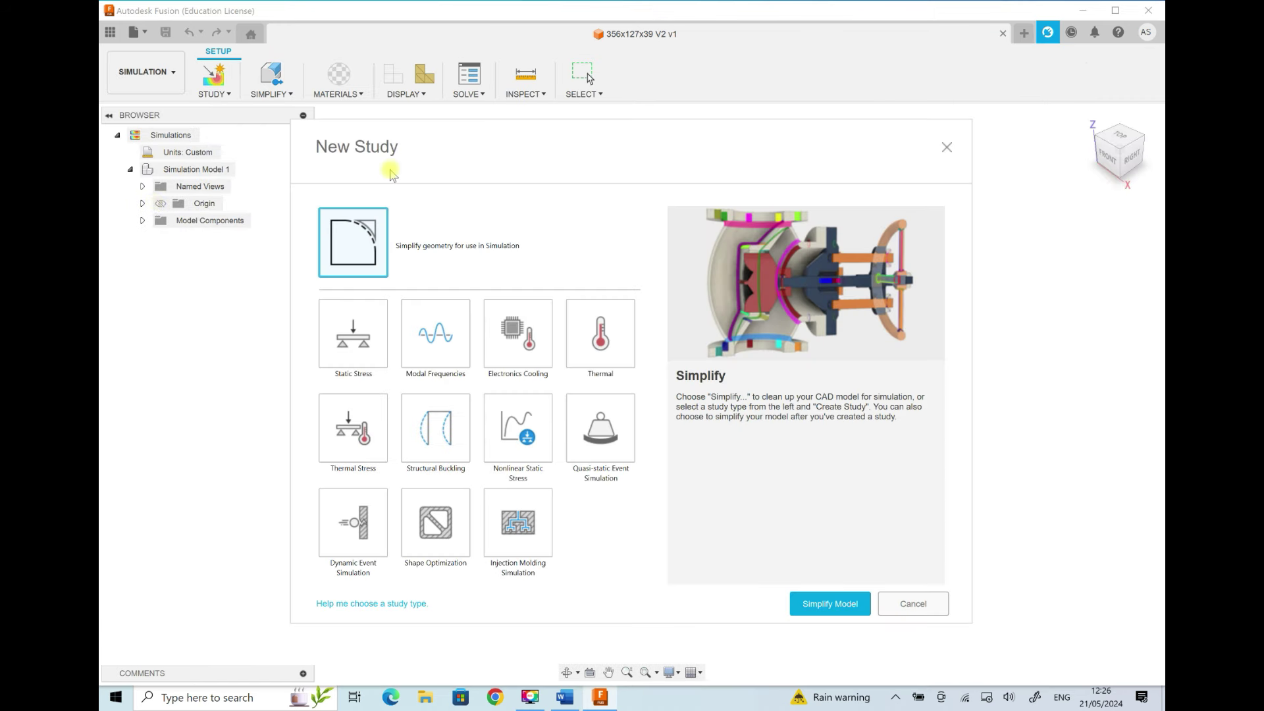
click(342, 354)
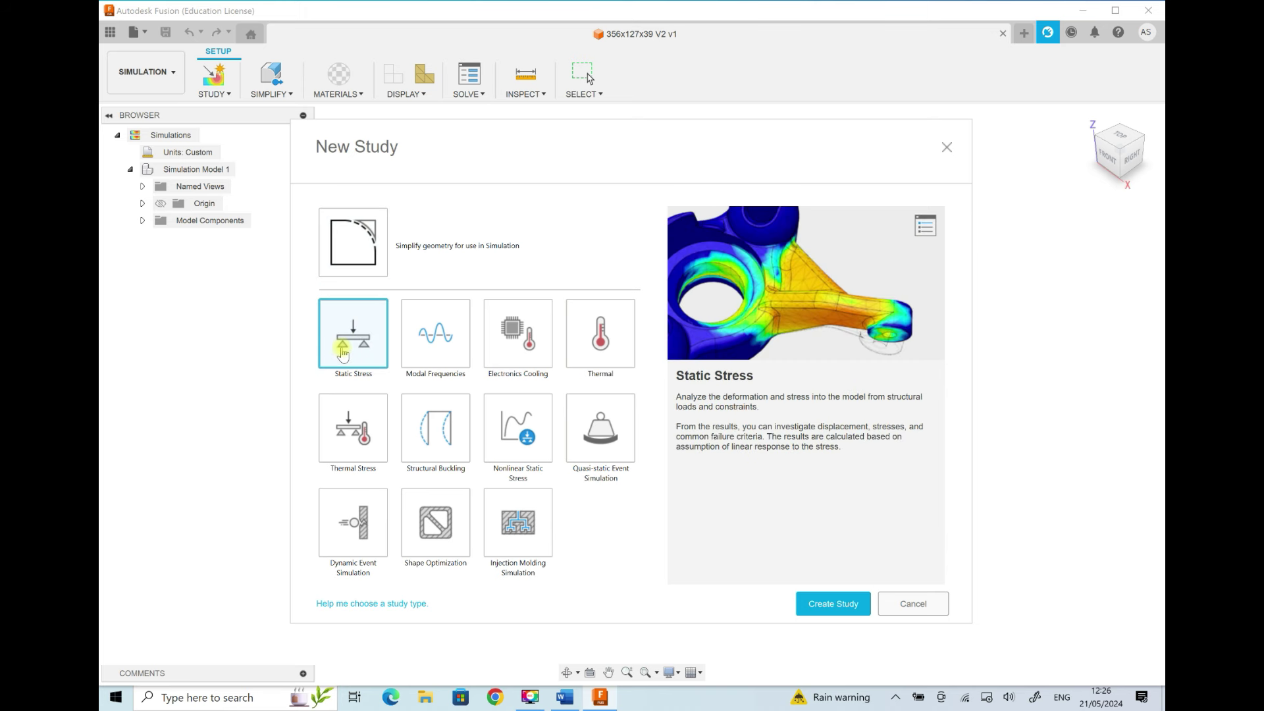
click(819, 602)
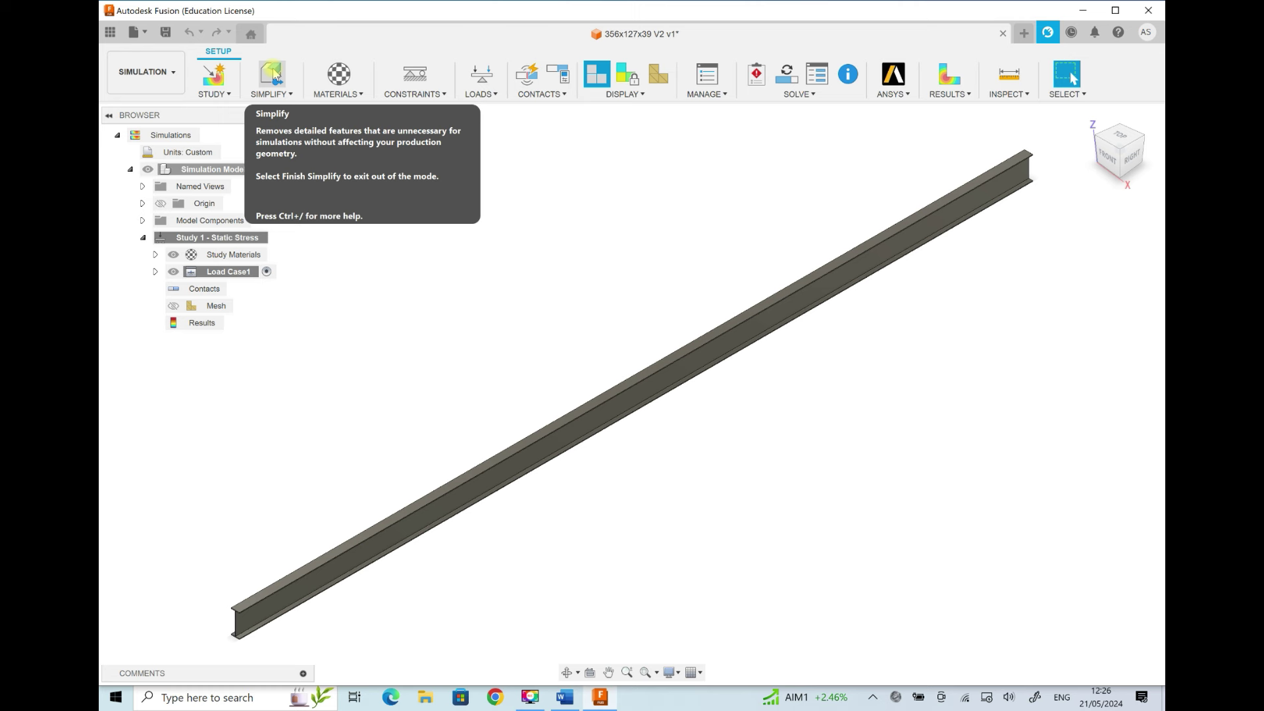
Step: Review the study material assigned to the beam and close the material settings
click(357, 97)
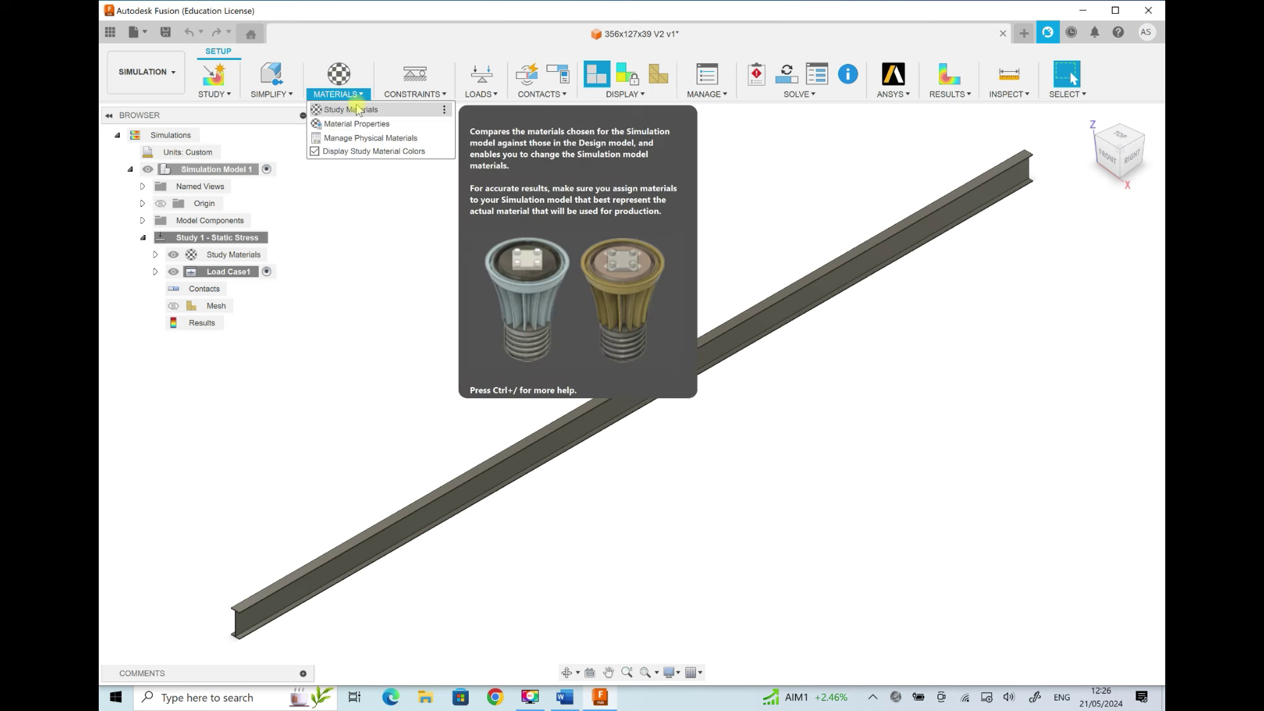
click(358, 109)
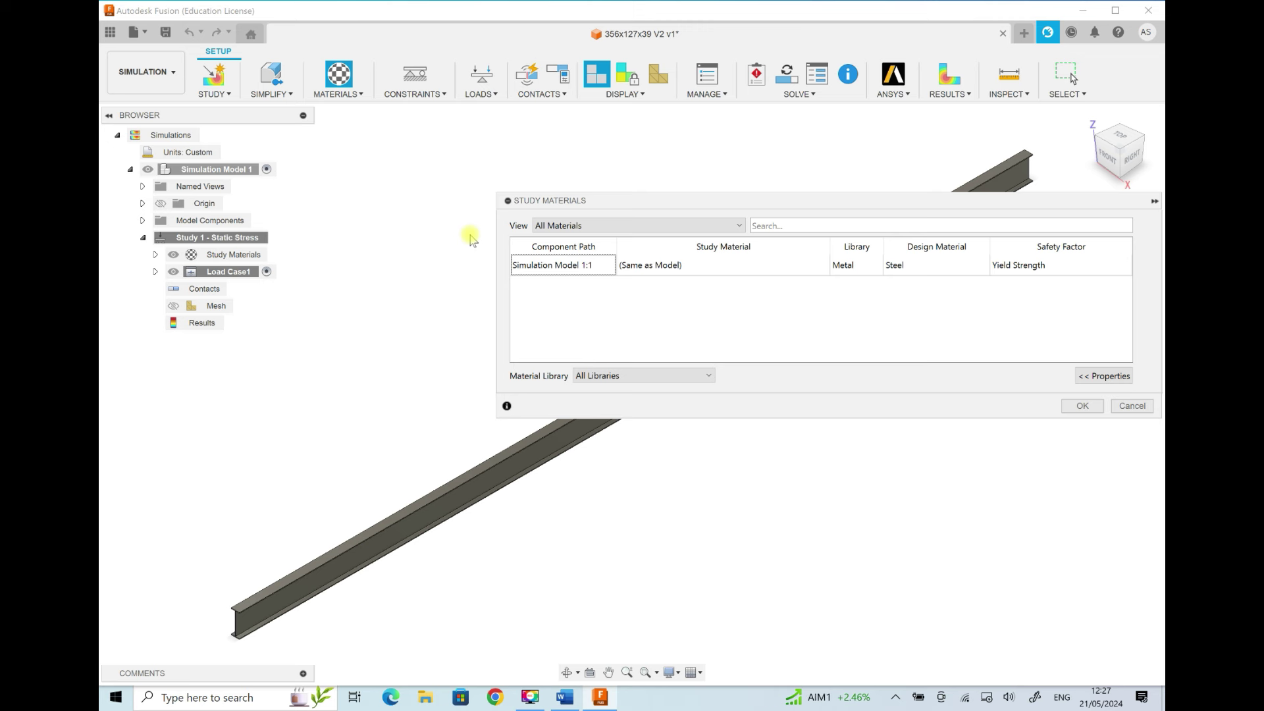
click(1130, 406)
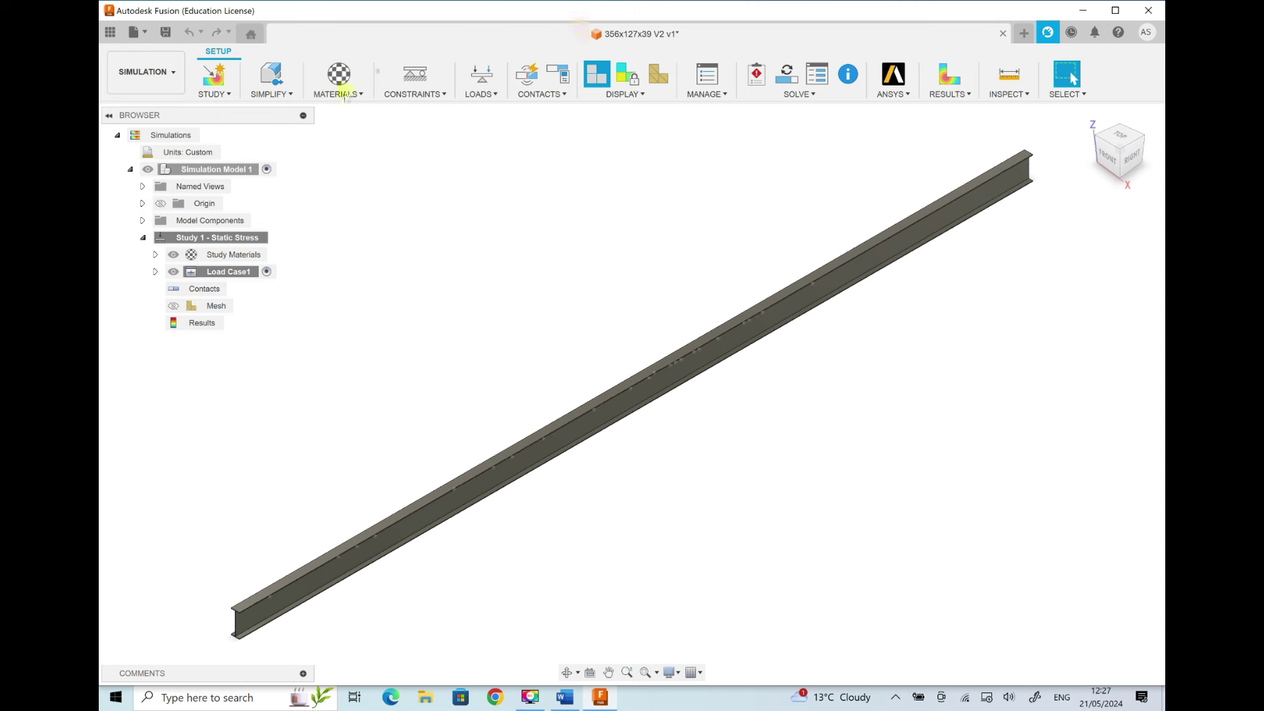
Step: Apply a Fixed structural constraint in Ux, Uy and Uz to the I-section face at the beam's near end
click(413, 78)
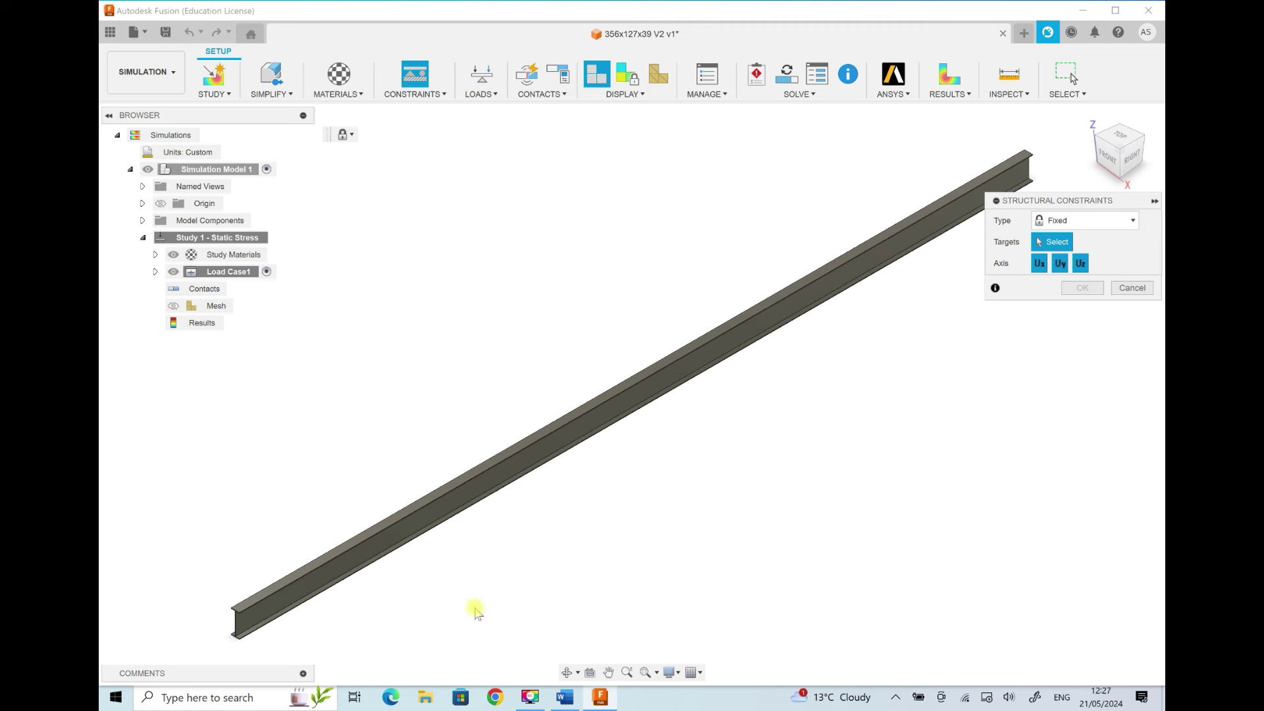
click(608, 672)
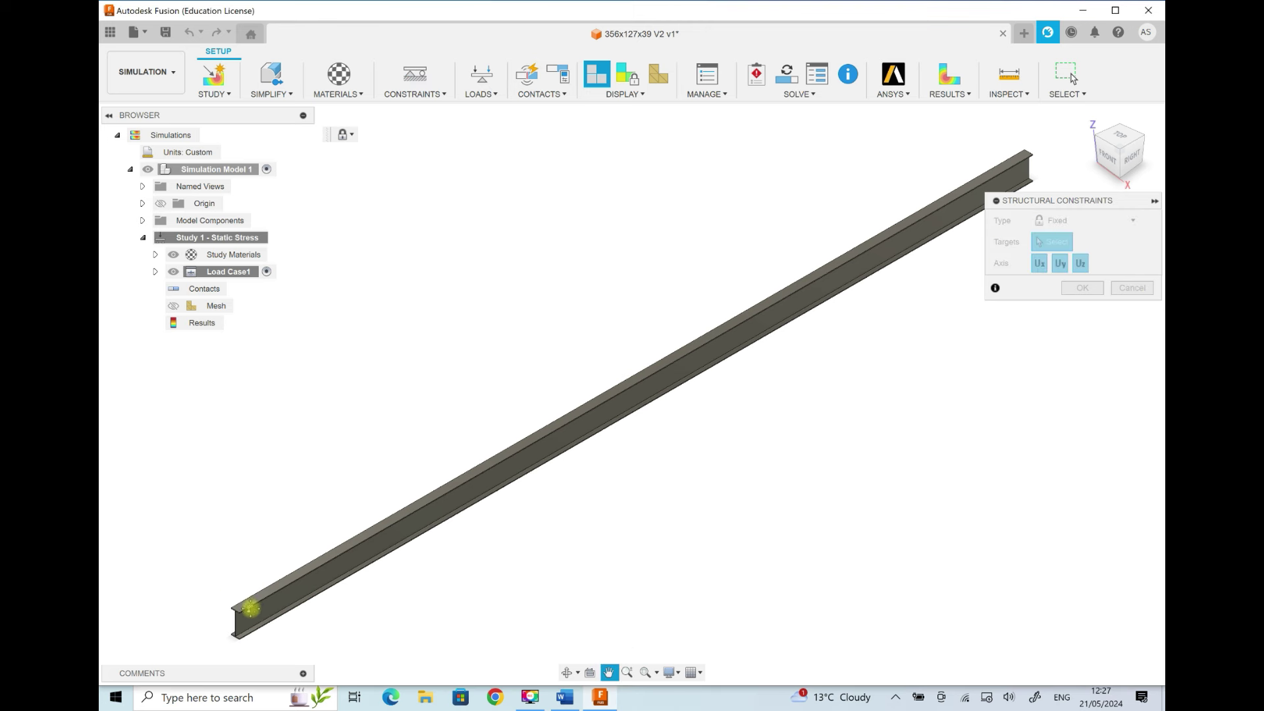
drag(226, 624, 582, 307)
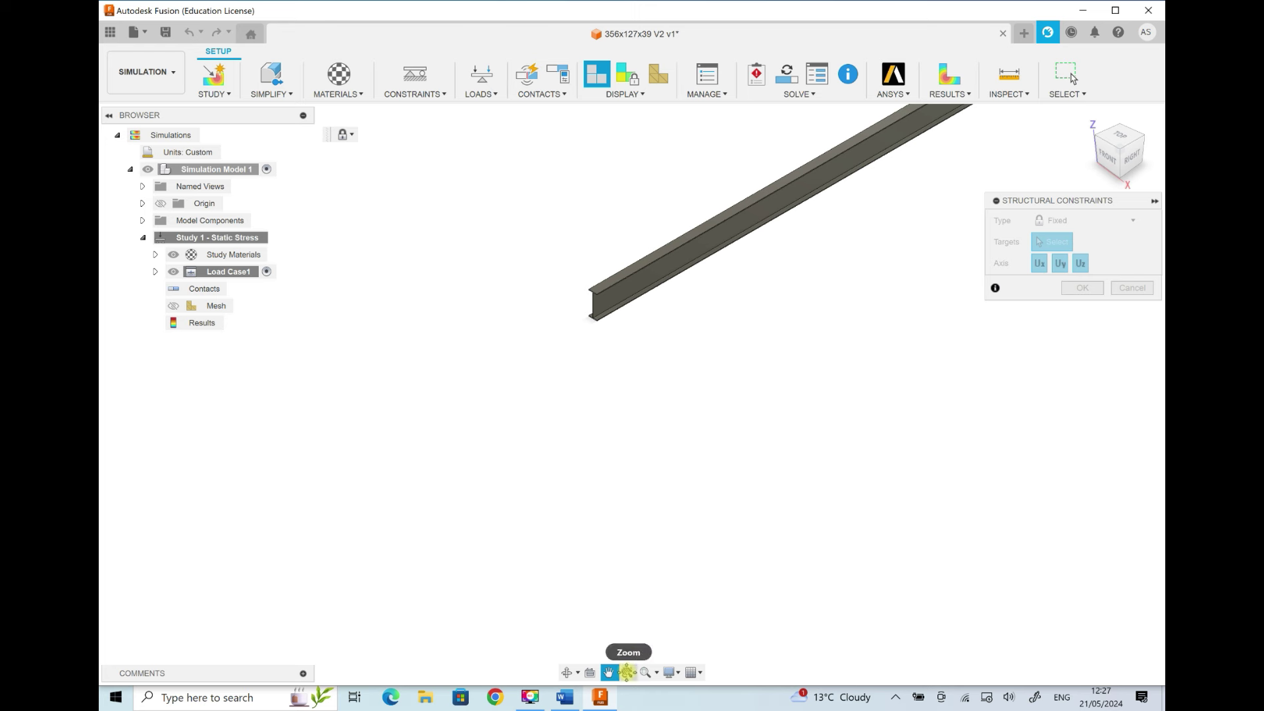
click(627, 671)
drag(571, 273, 573, 437)
click(608, 672)
drag(575, 316, 639, 586)
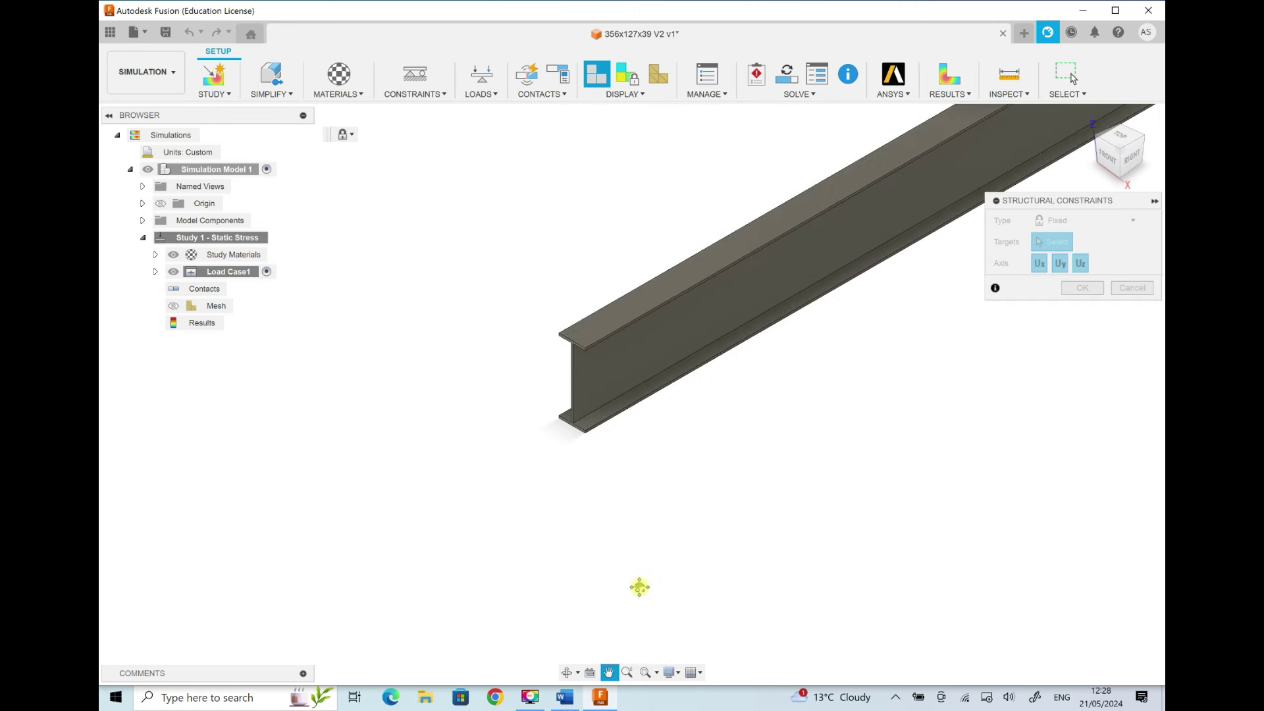
click(627, 672)
drag(525, 429, 575, 596)
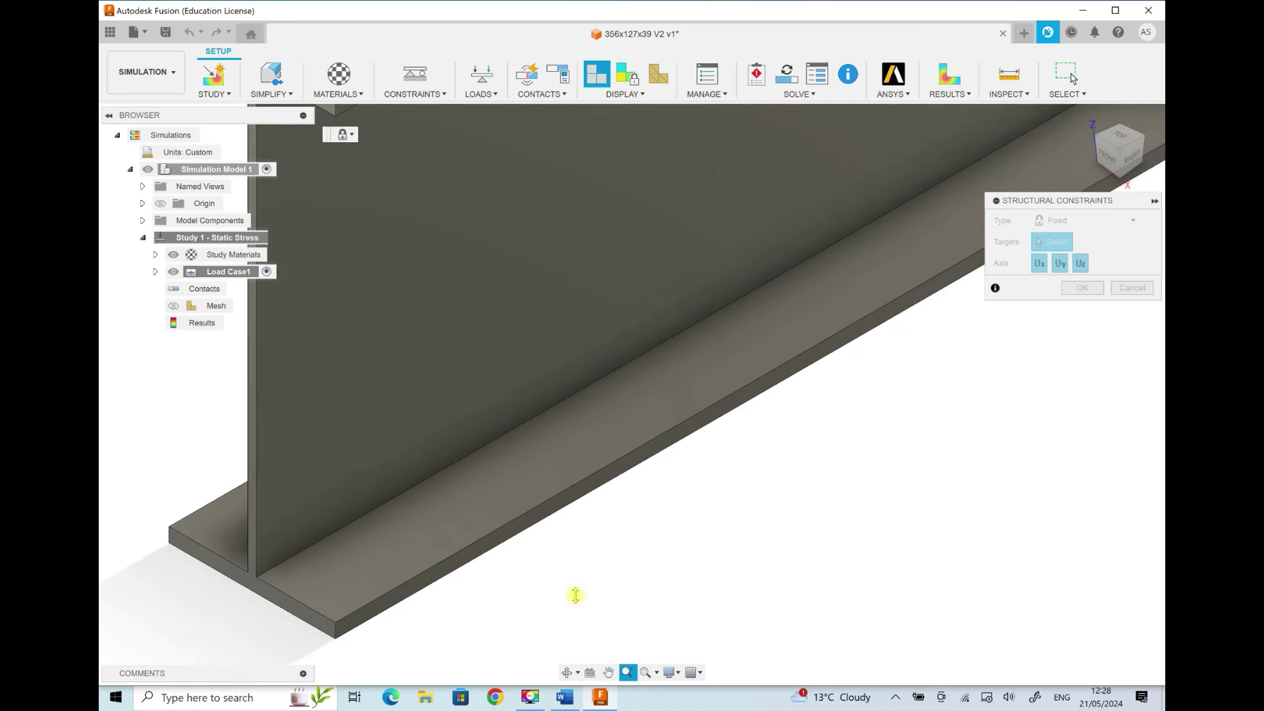
click(608, 671)
drag(567, 398, 809, 389)
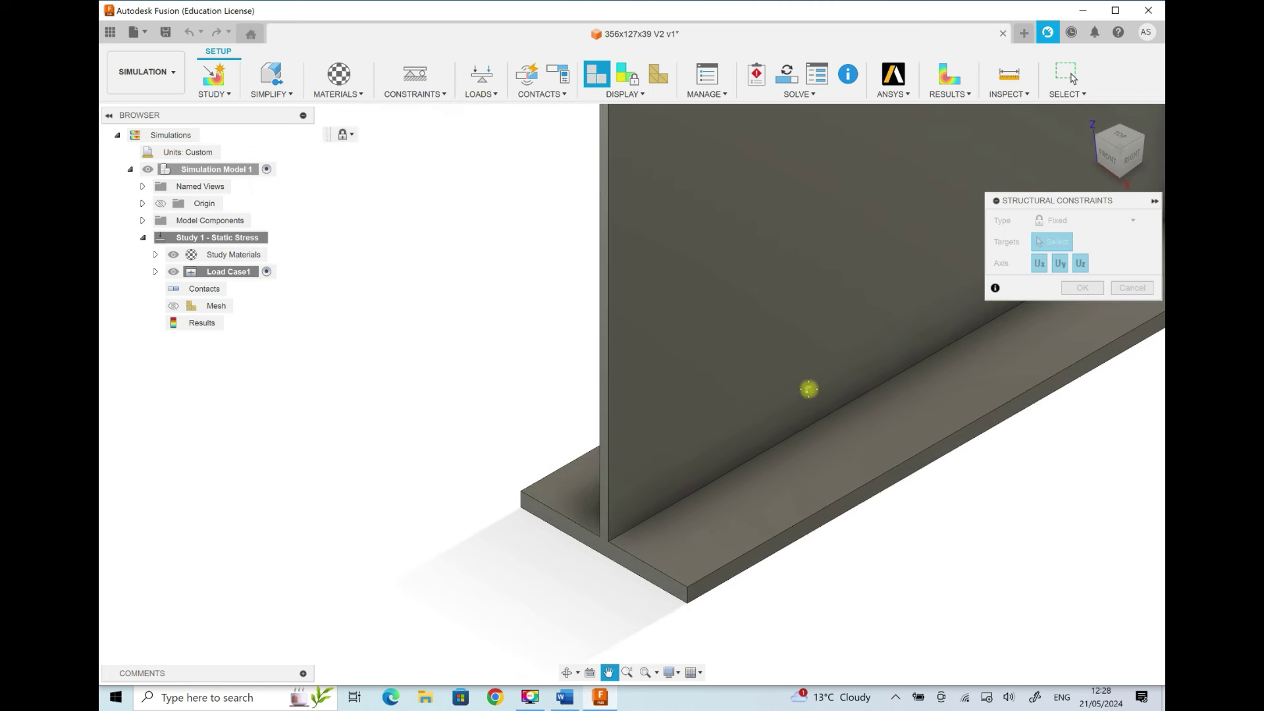
key(Escape)
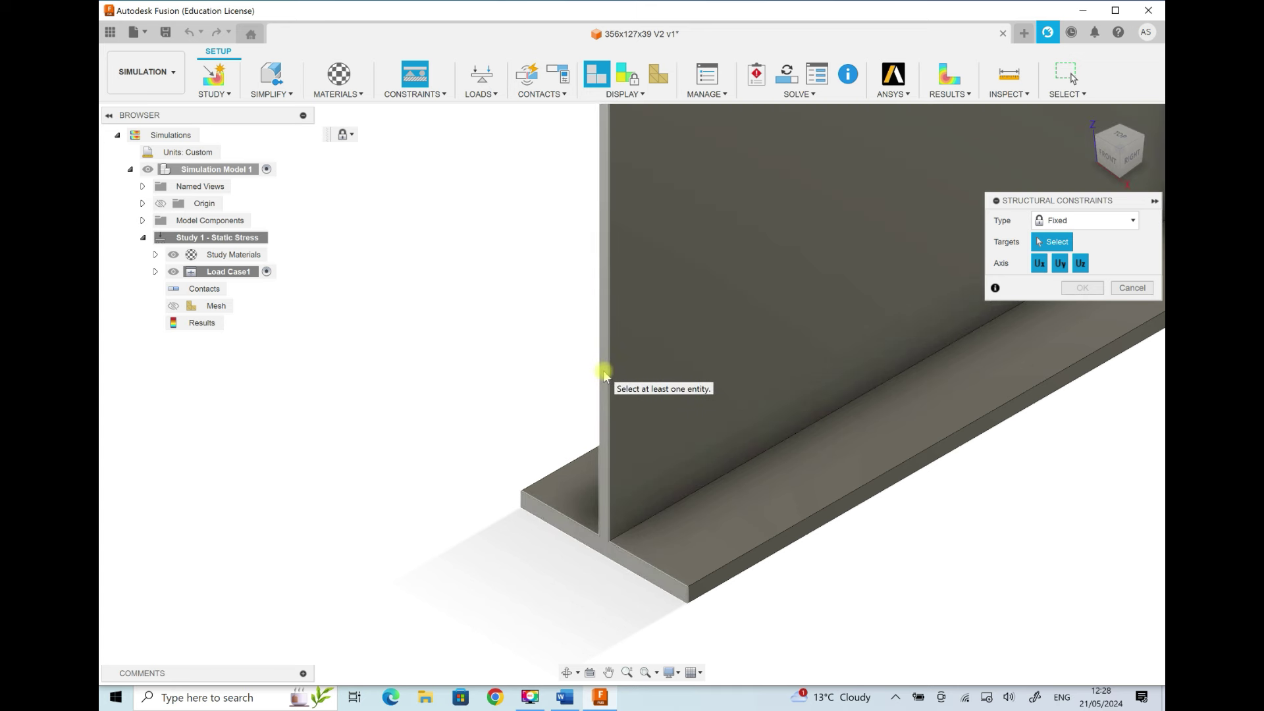
click(605, 374)
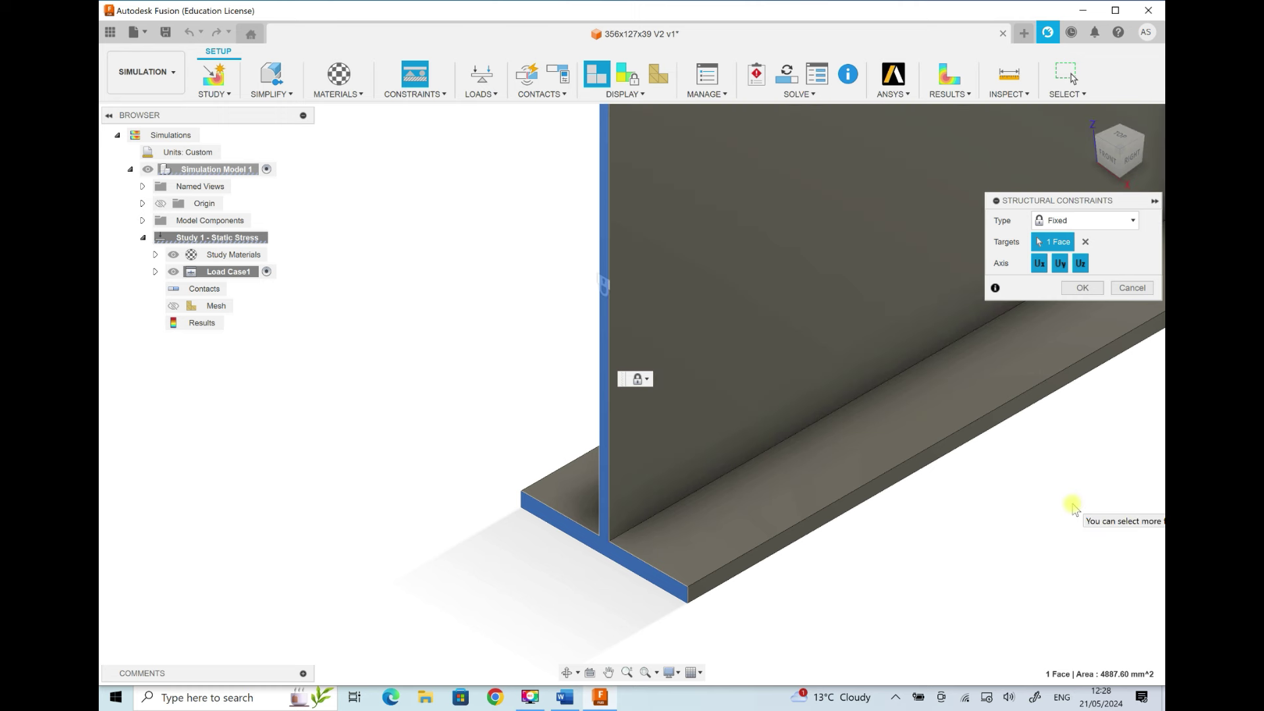
click(1083, 288)
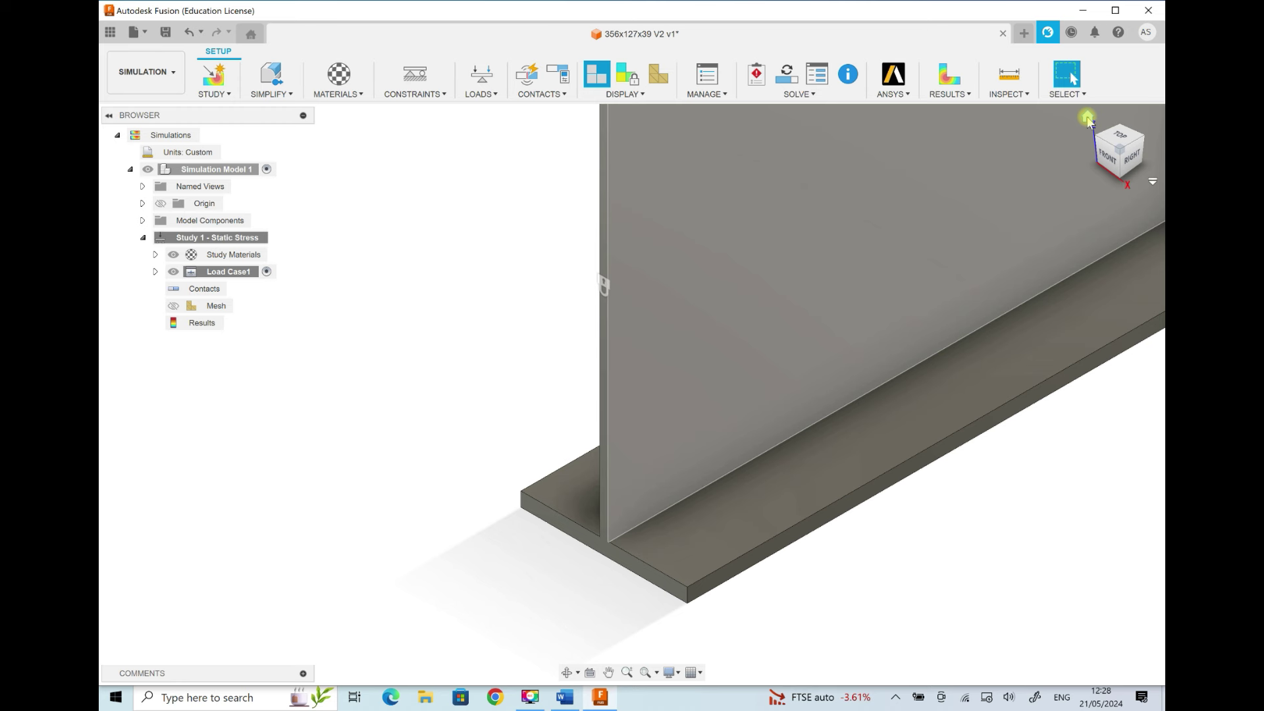
Step: Set up a Remote Force load of 24500 N acting downward on the upper face of the beam's top flange
click(1088, 118)
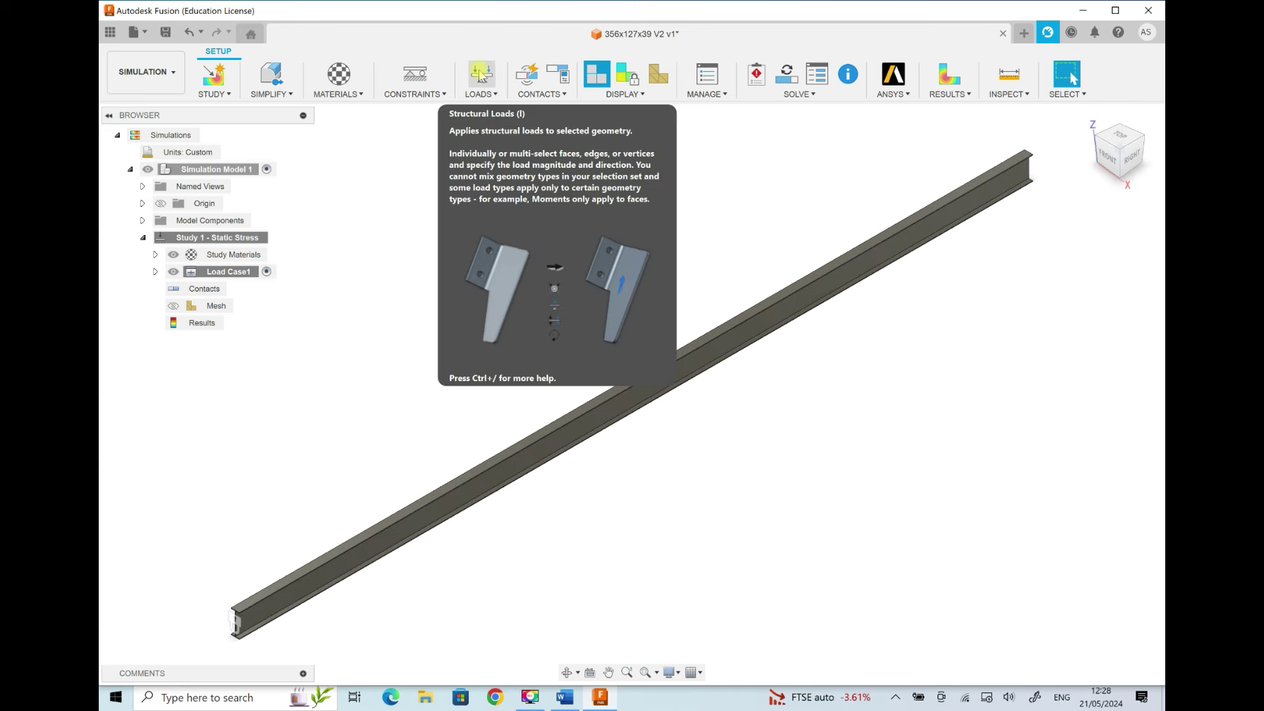
click(480, 75)
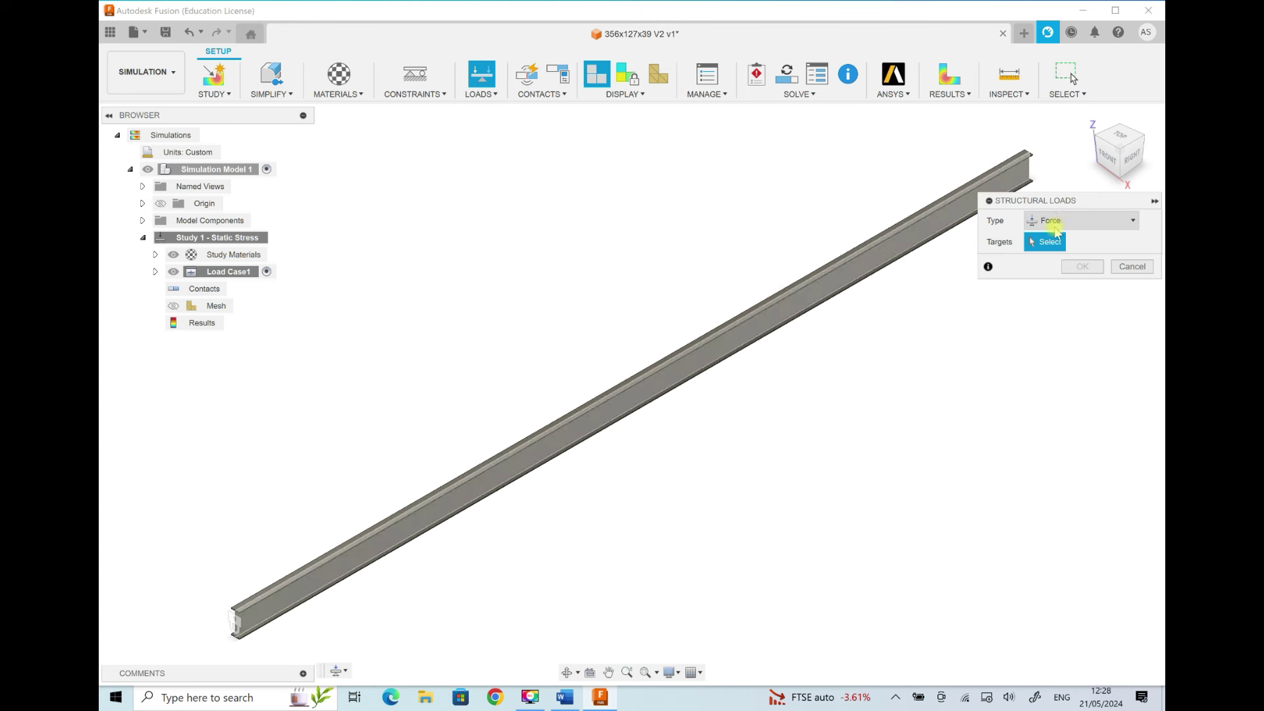
click(1080, 229)
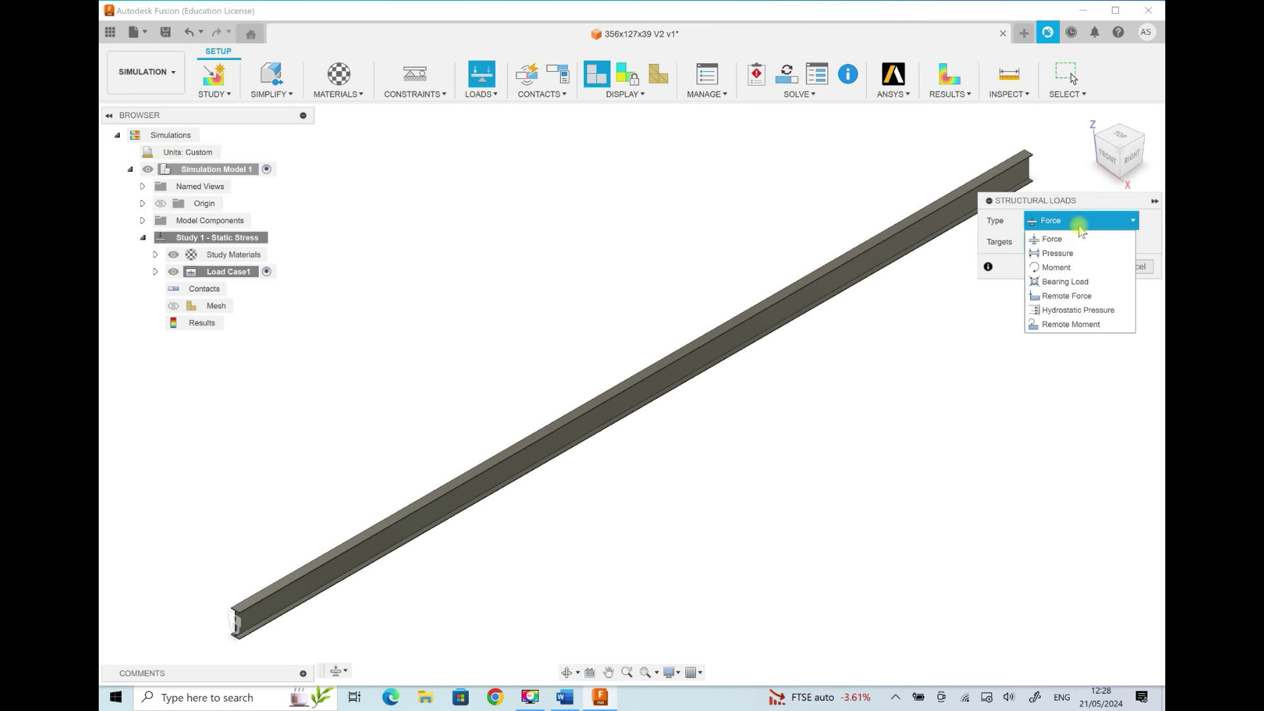
click(1086, 297)
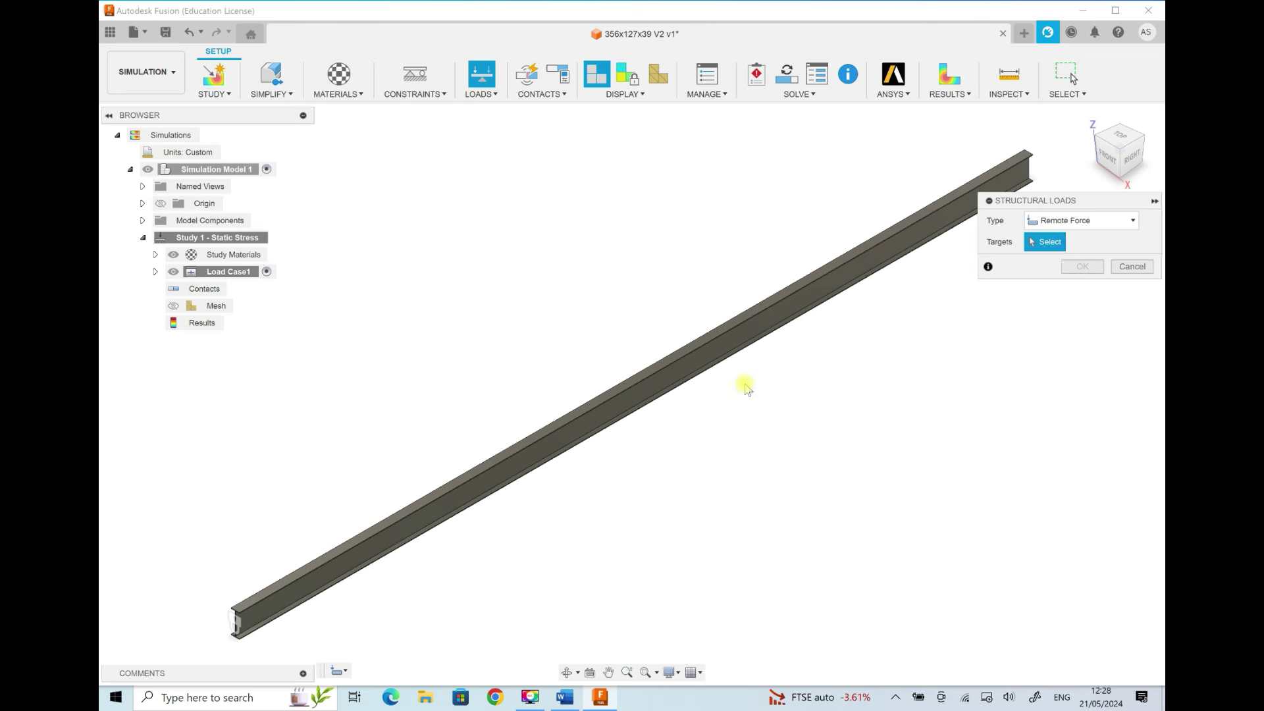
click(680, 354)
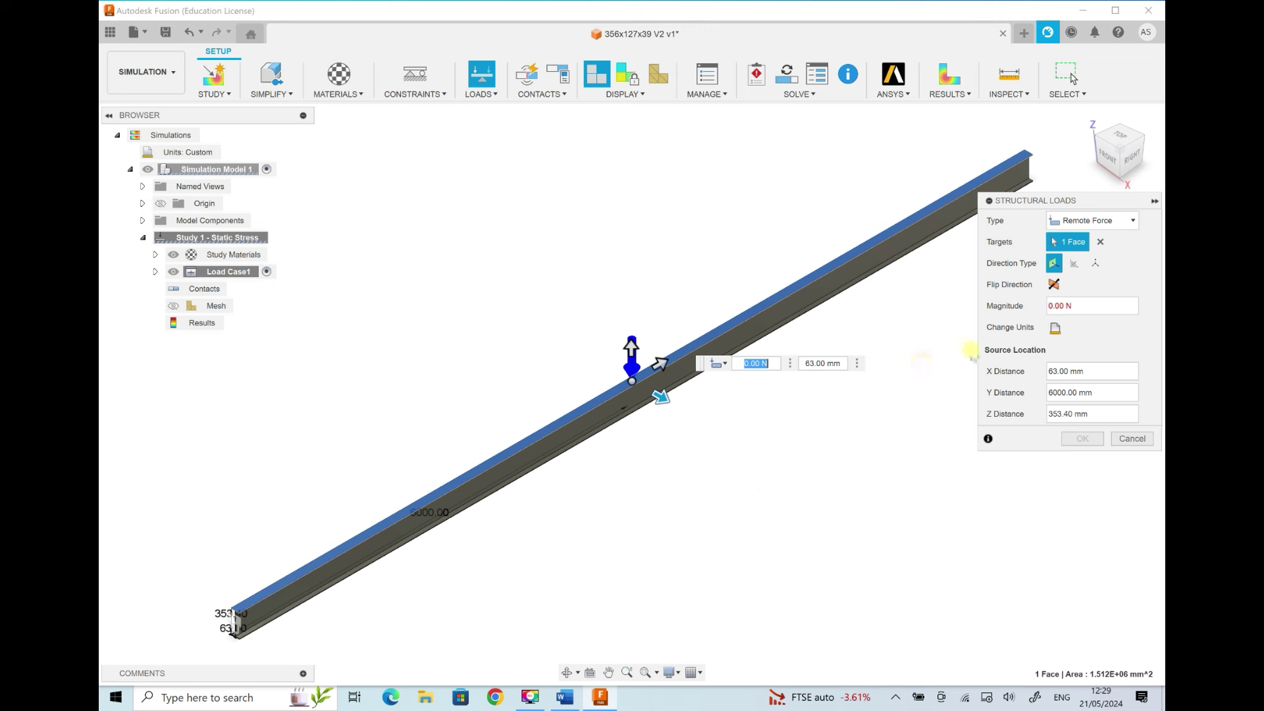
double_click(1061, 307)
text(24500)
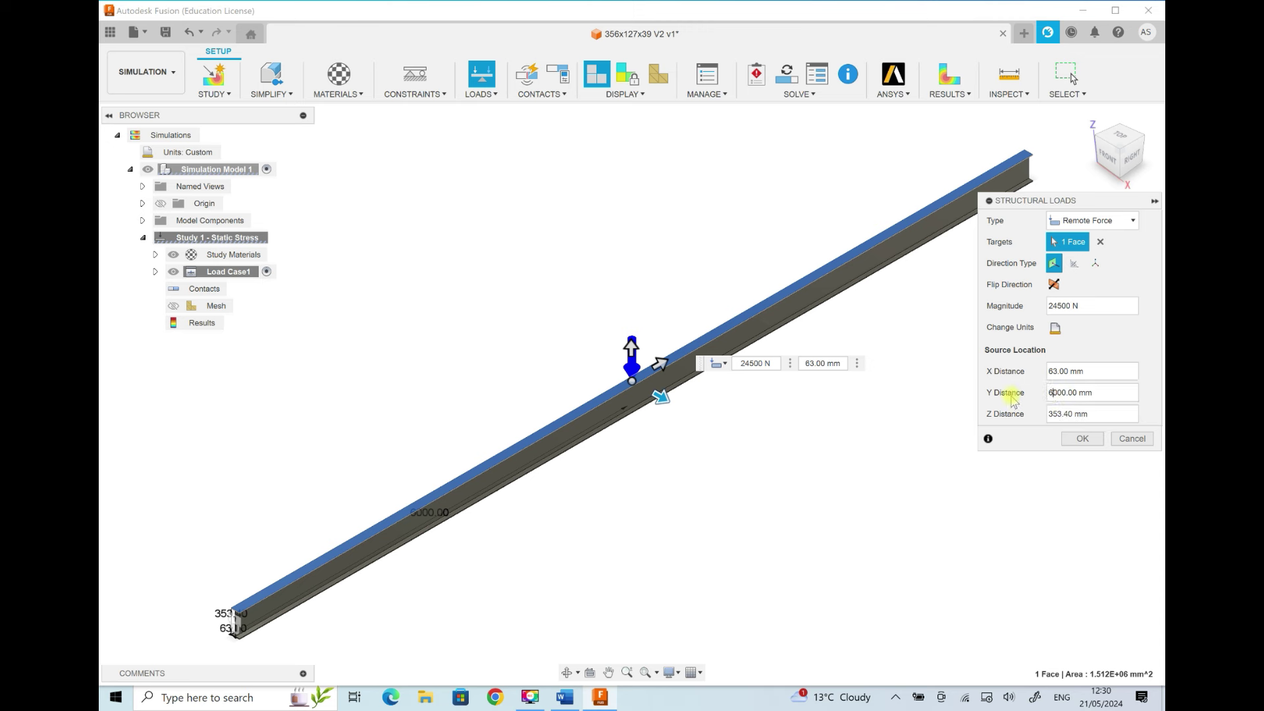
Step: Set the remote force's source location to a Y distance of 4000 mm and apply the load
text(3.)
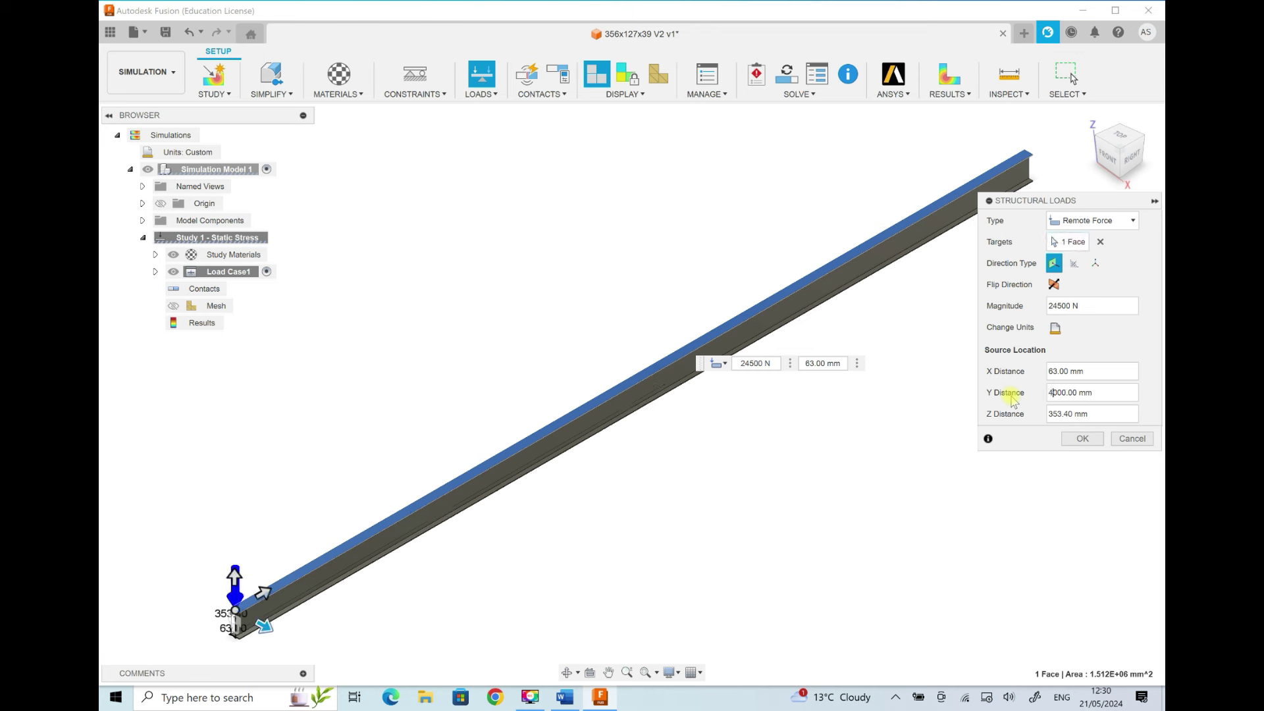
text(4)
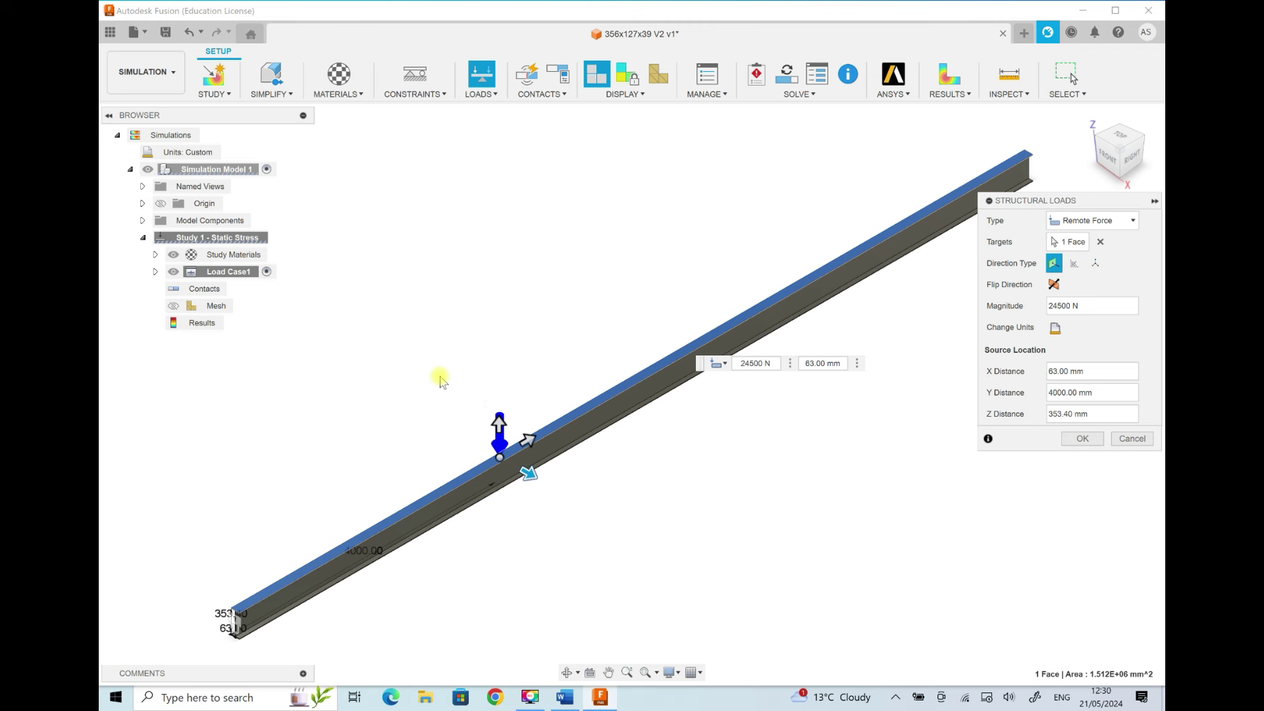
click(1080, 439)
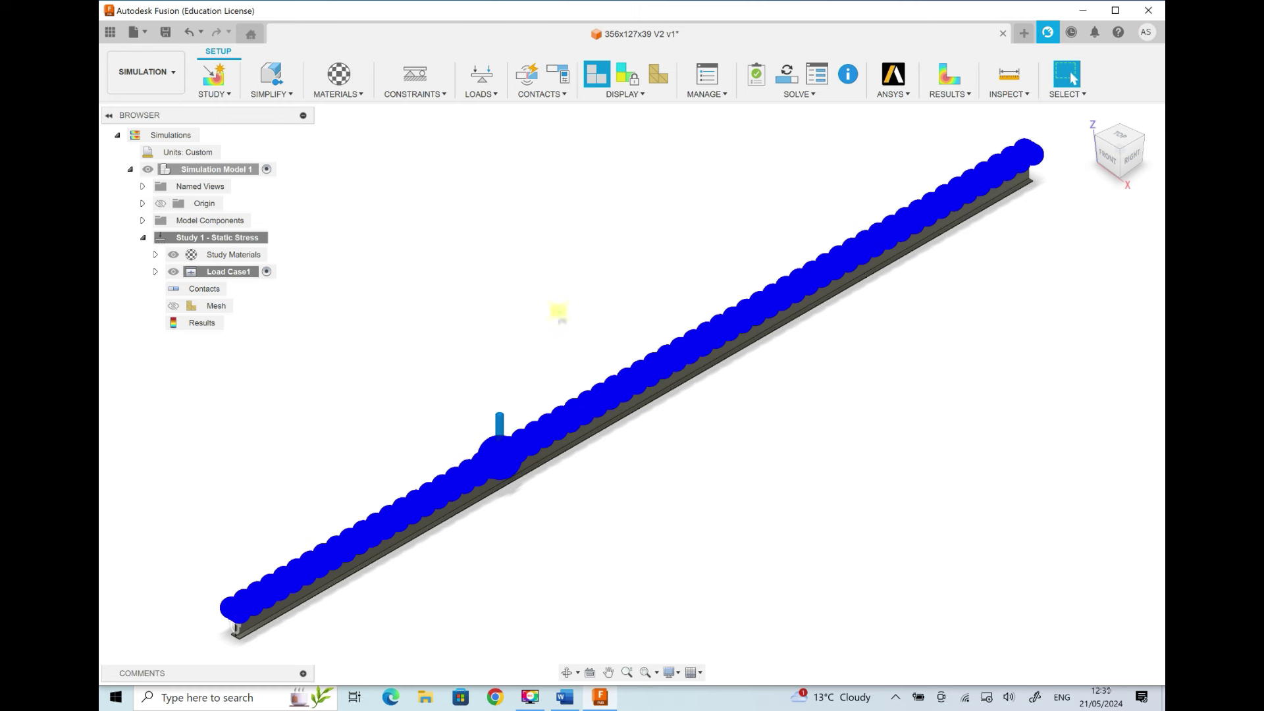
Step: Generate the mesh for the beam's static stress study
click(209, 307)
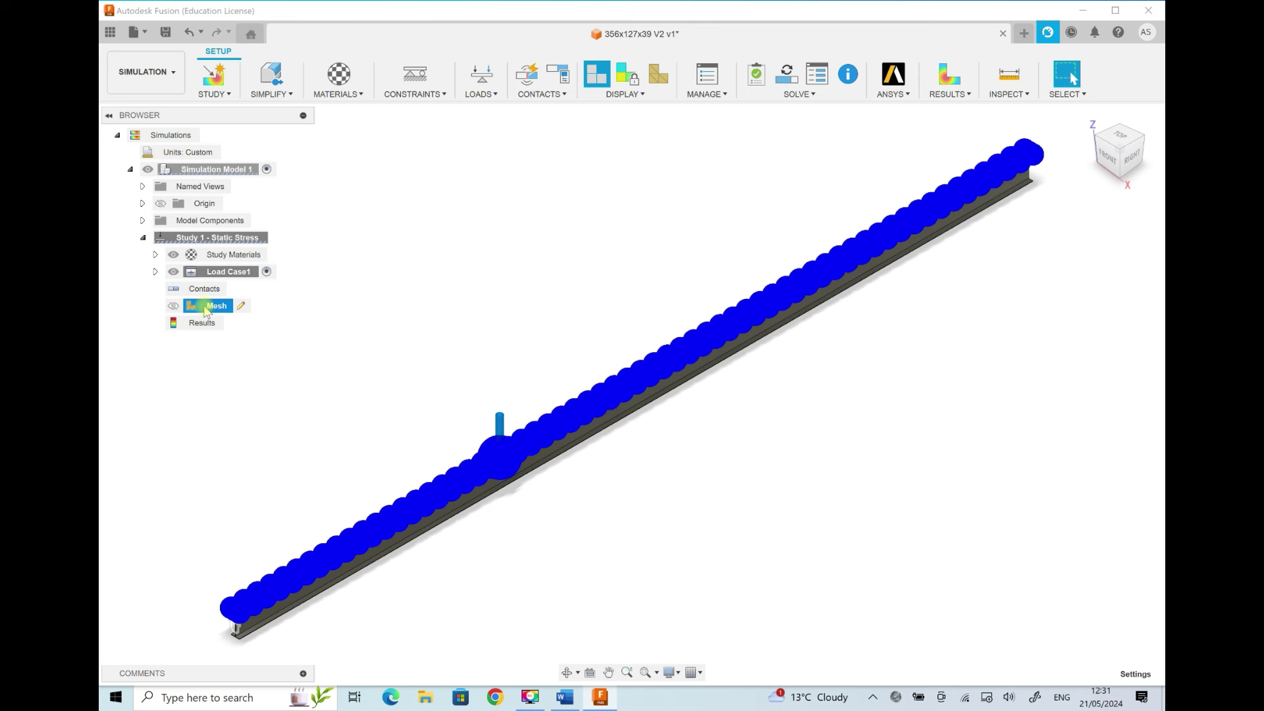
right_click(205, 309)
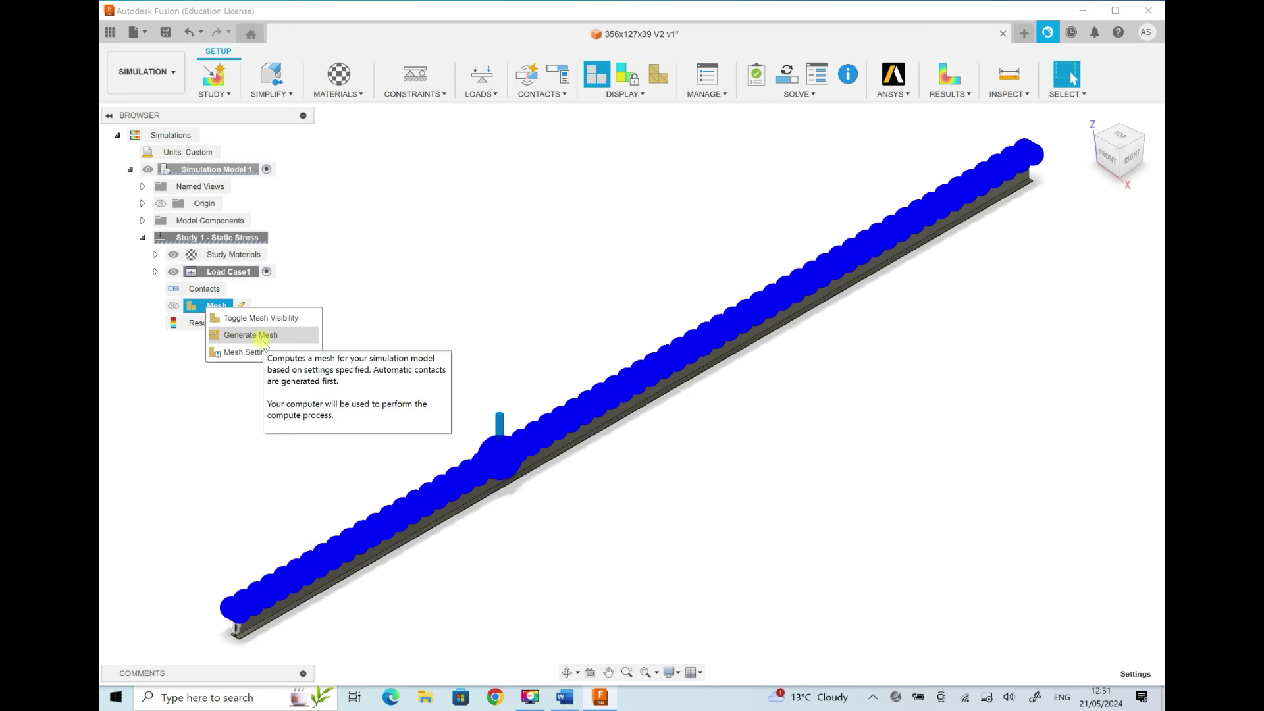
click(262, 338)
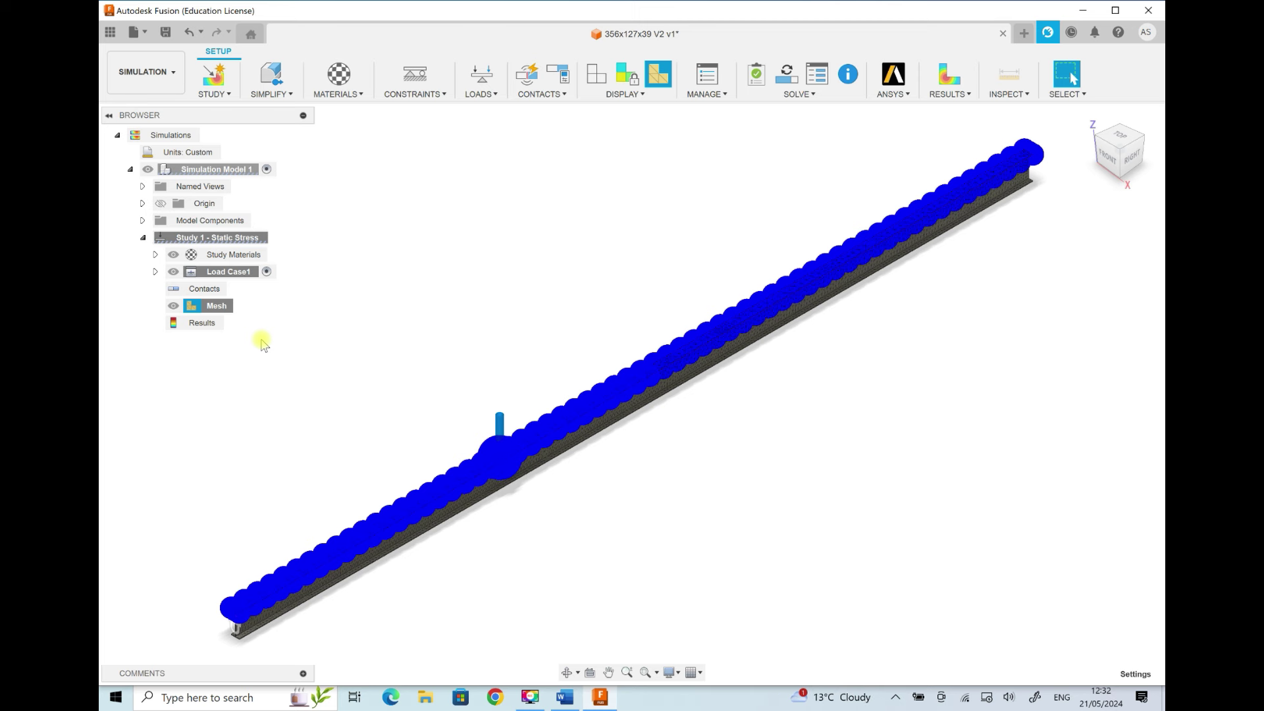
Step: Examine the generated mesh close up along the beam's web and bottom flange, and return to the home view
click(609, 672)
drag(588, 521, 773, 359)
click(626, 672)
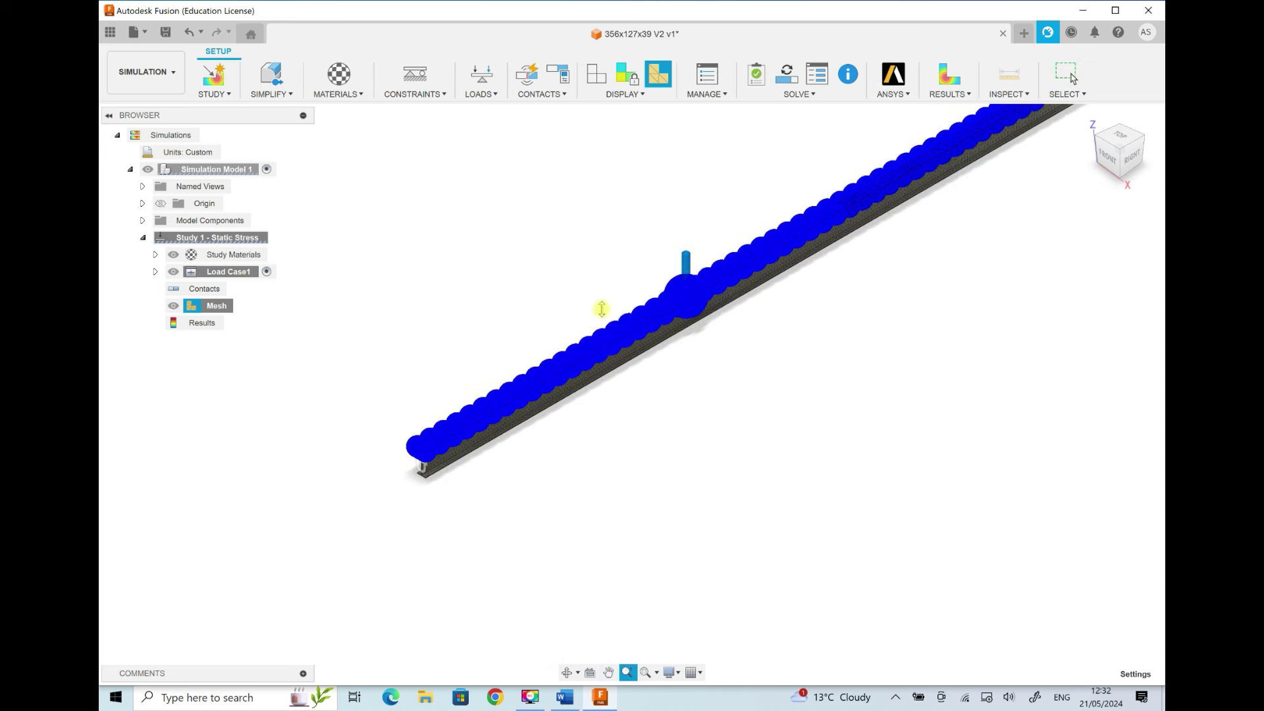
drag(592, 274, 598, 359)
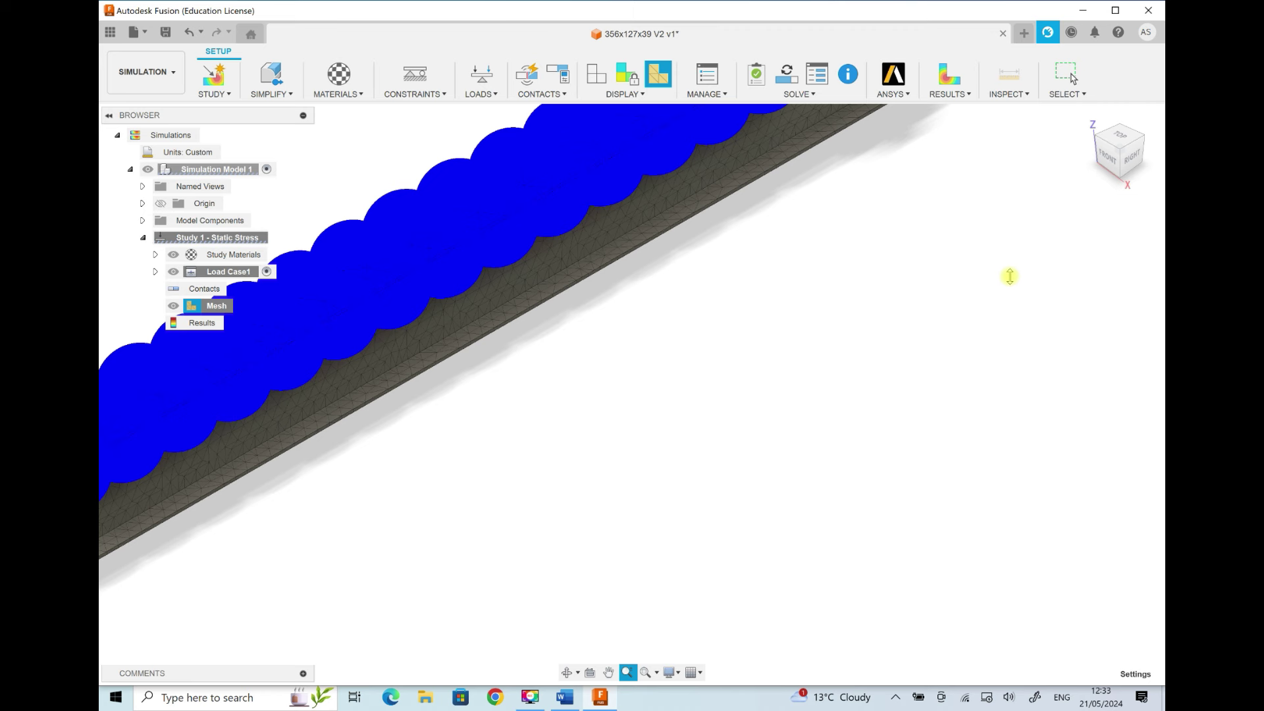
mouse_move(1088, 116)
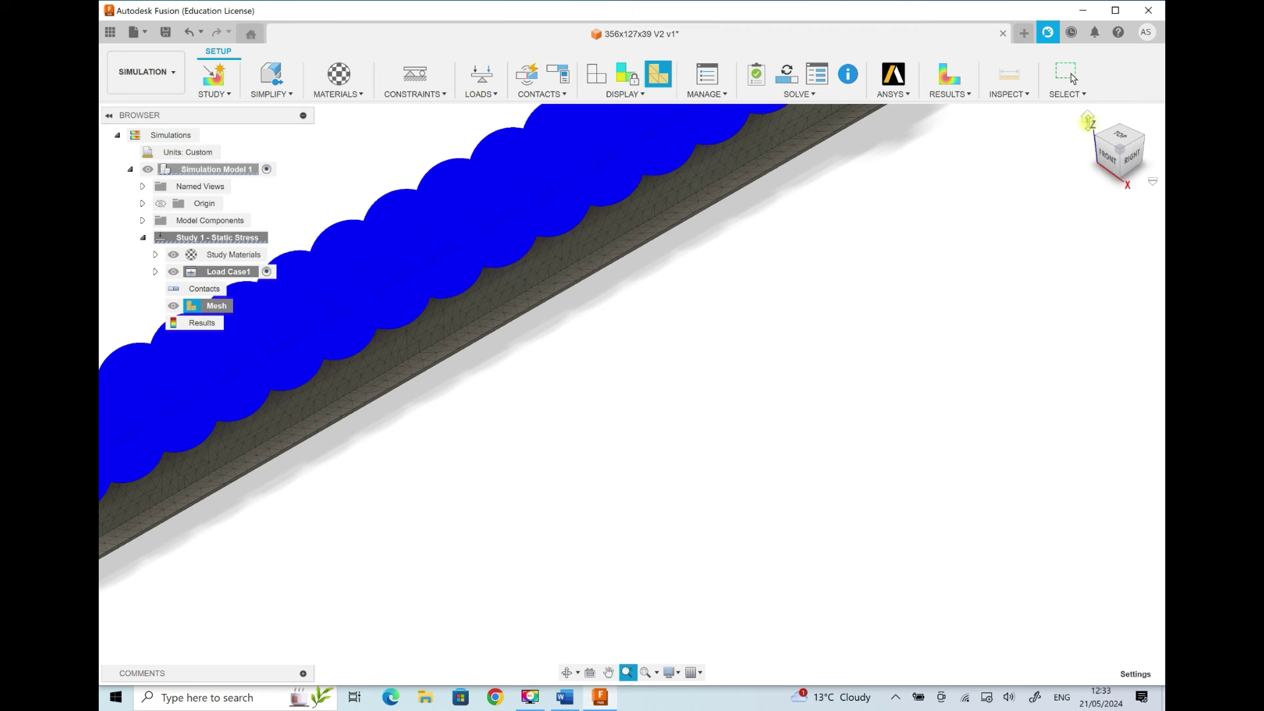
click(1087, 117)
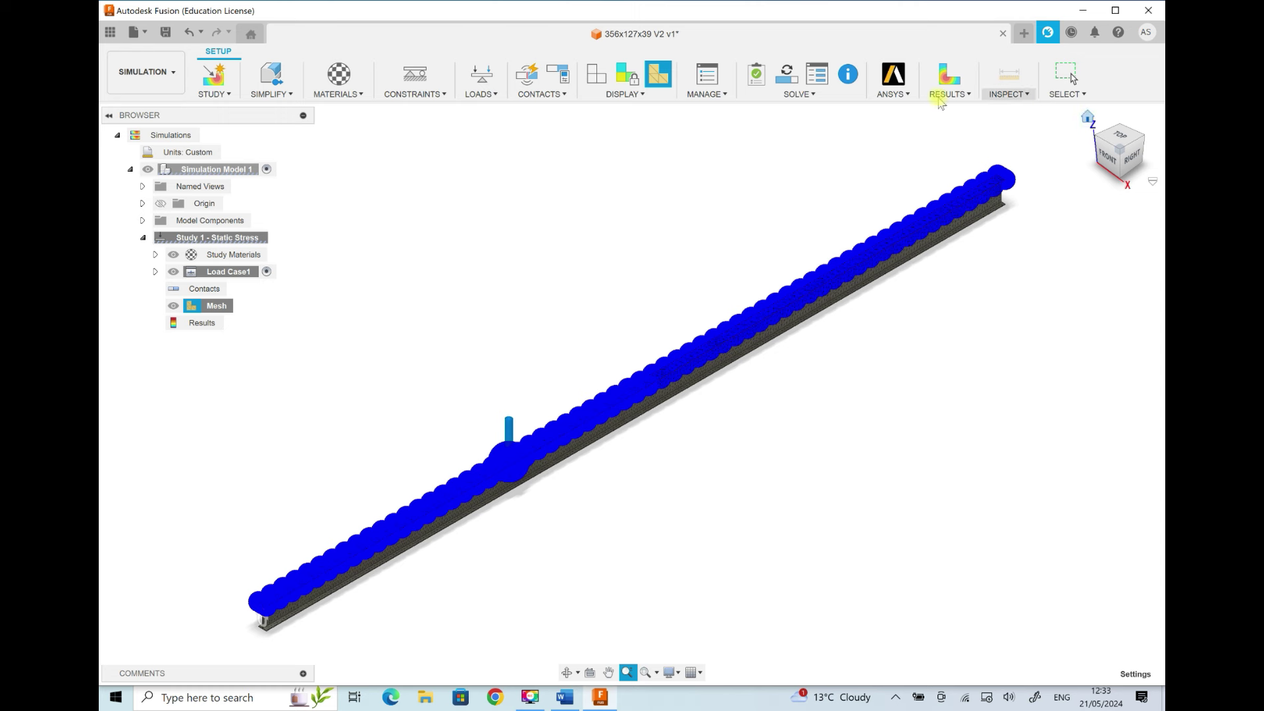
Step: Run the pre-check on the static stress study and close its report
click(806, 96)
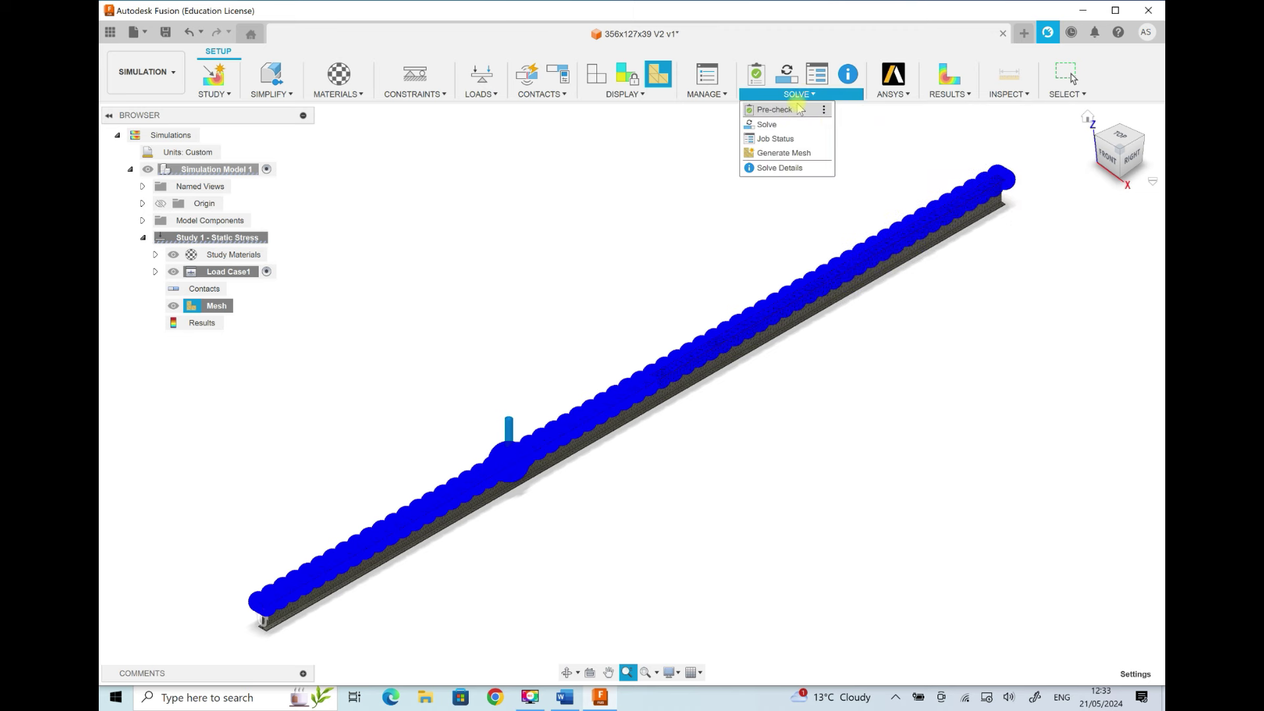
click(799, 108)
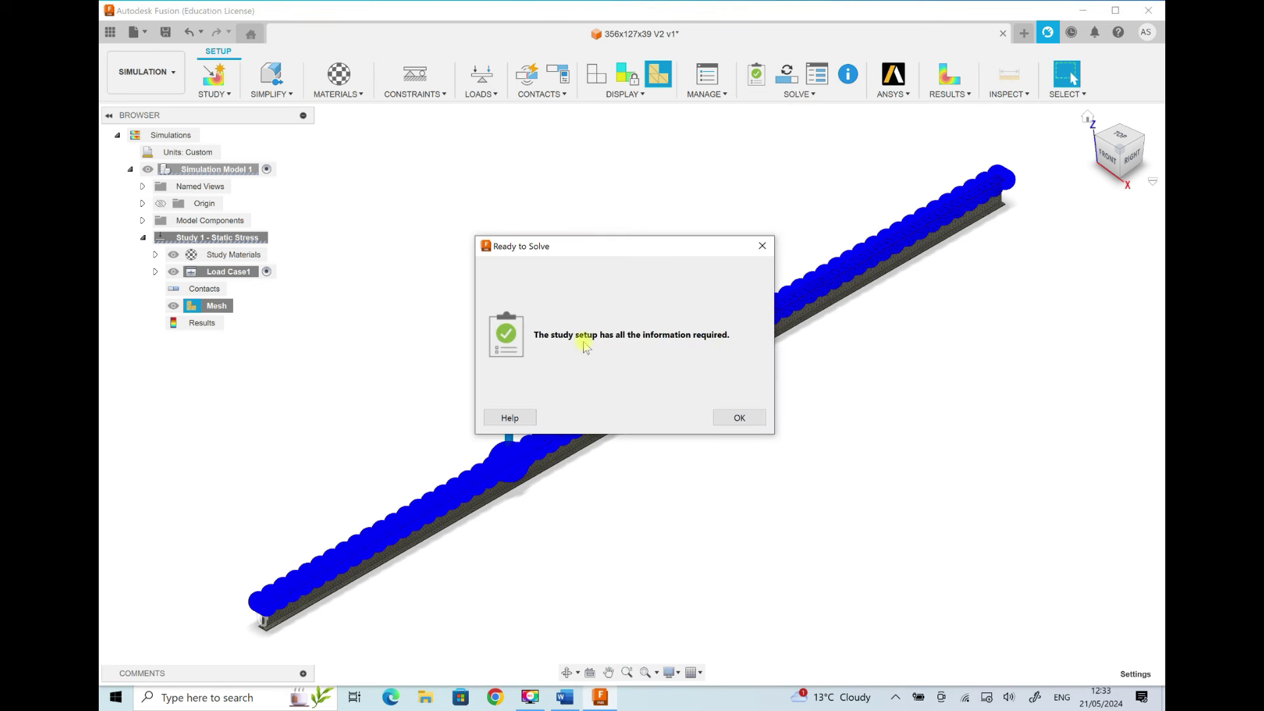
click(740, 421)
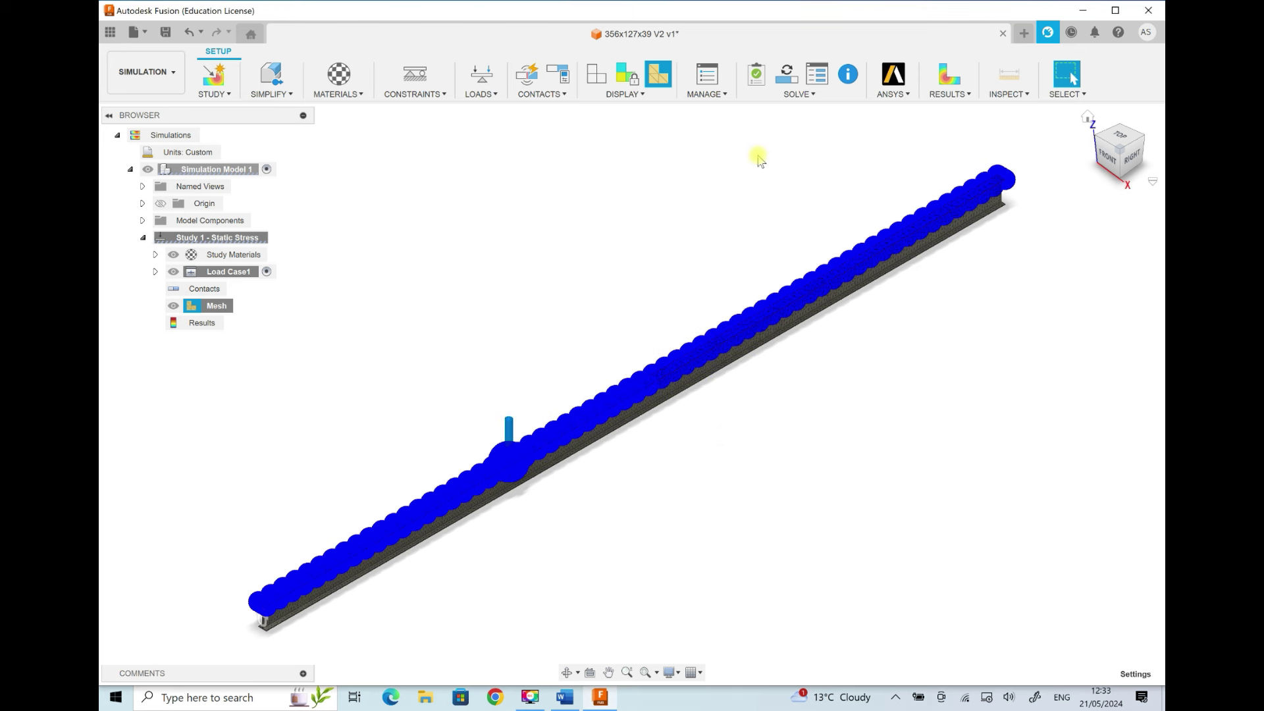
Step: Solve Study 1 - Static Stress and dismiss the job status and results details
click(817, 96)
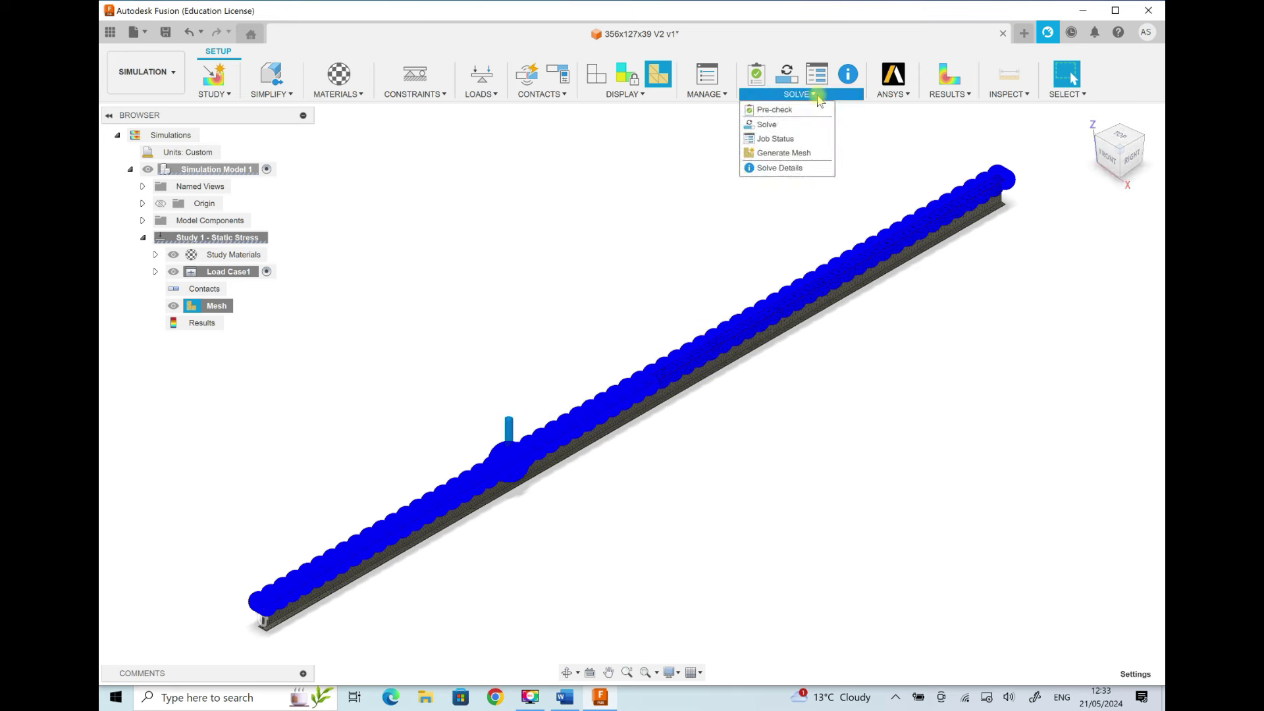
click(766, 124)
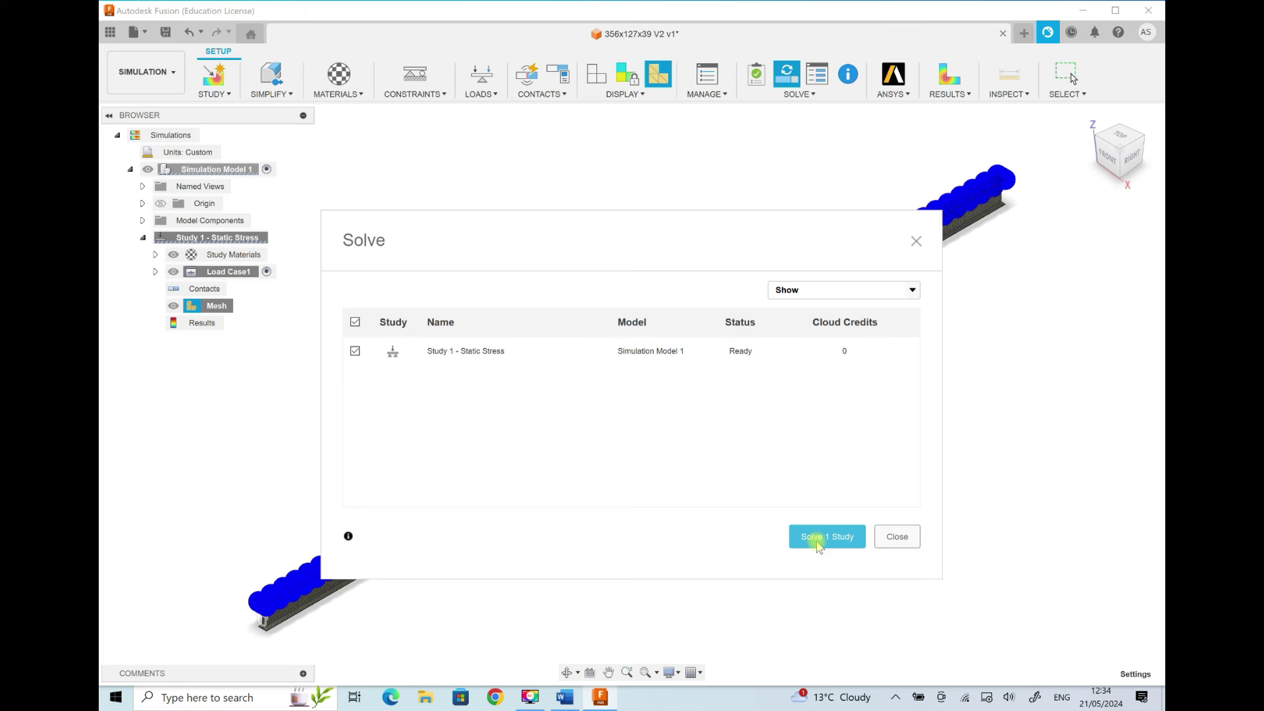
click(819, 543)
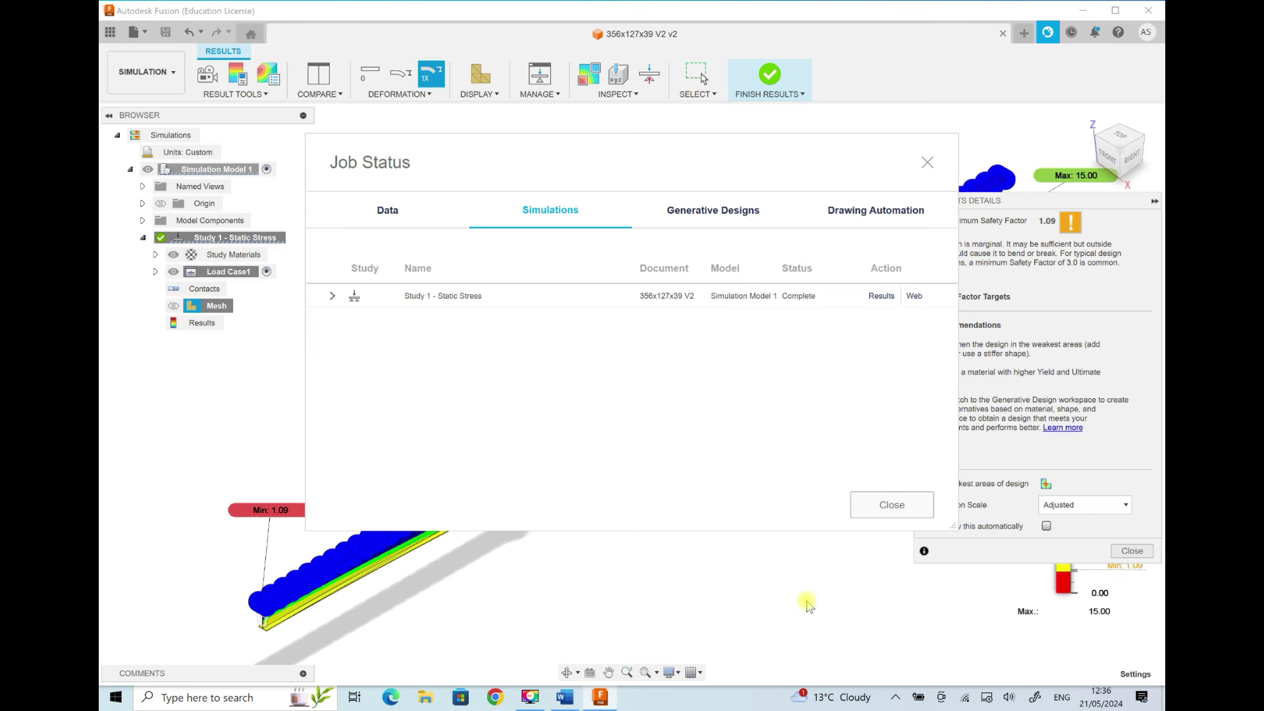
click(892, 505)
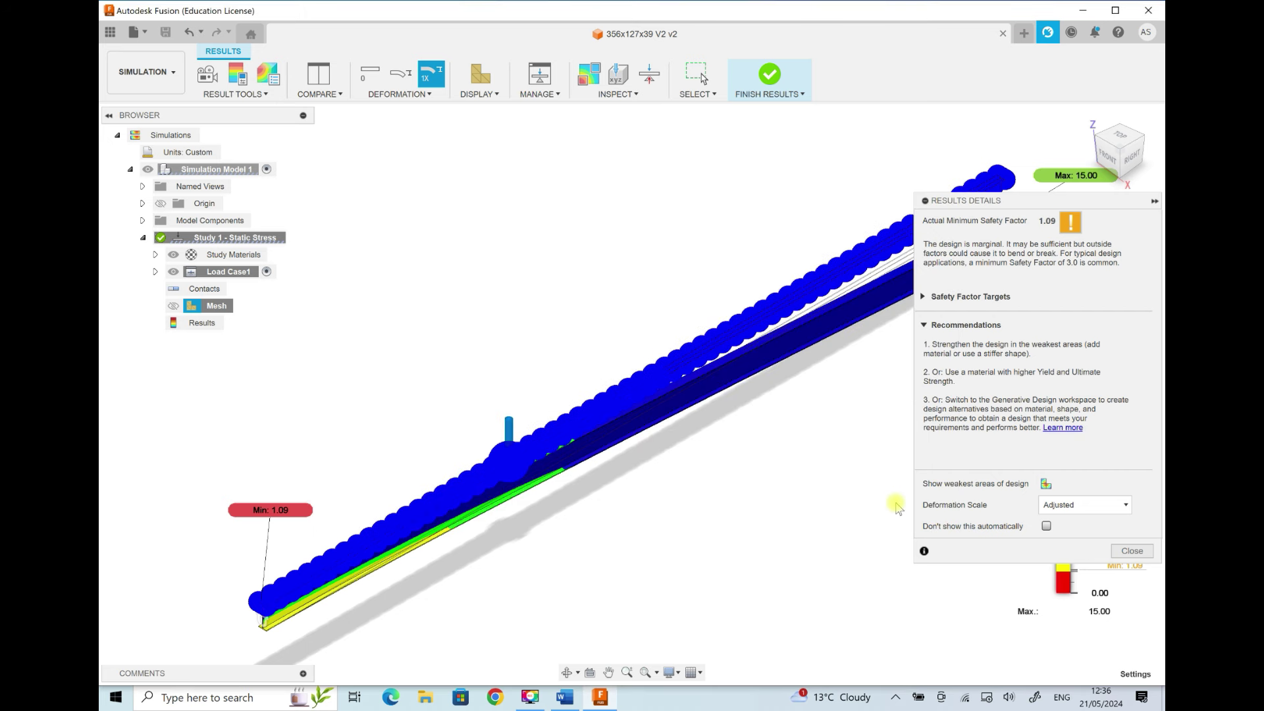
click(1132, 551)
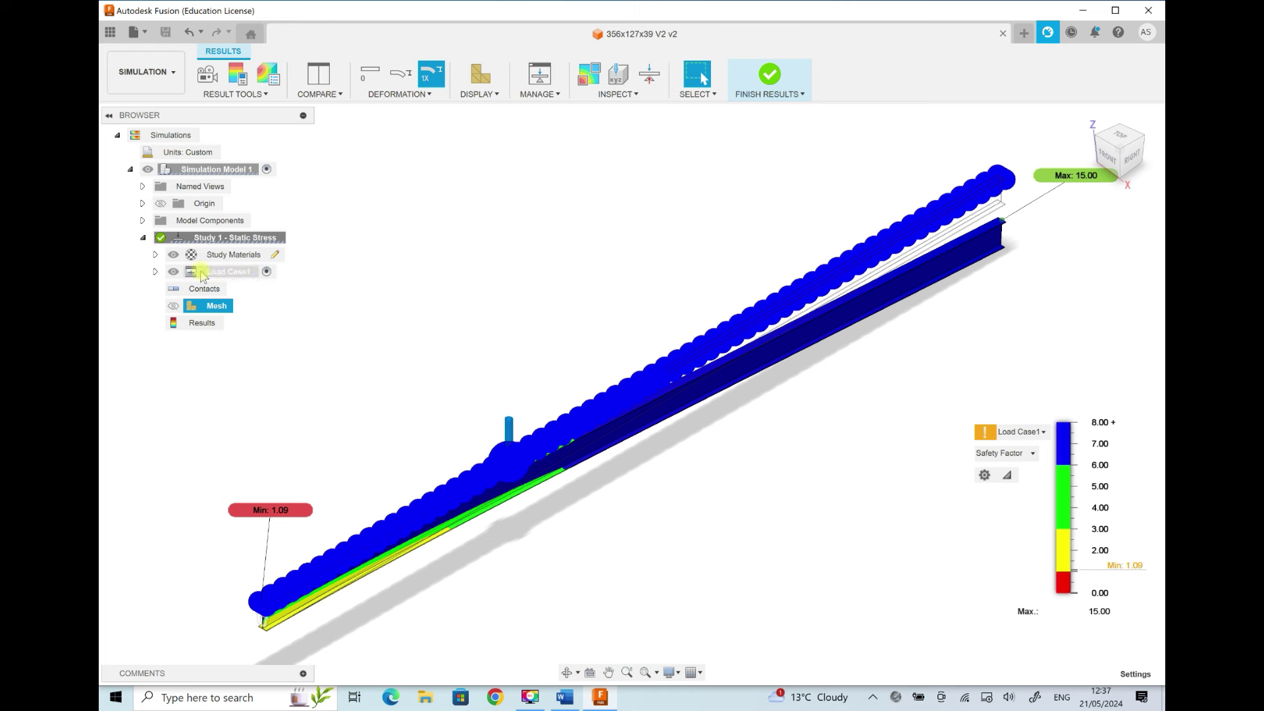
Step: Hide Load Case1 and switch the displayed result from Safety Factor to Stress
click(174, 274)
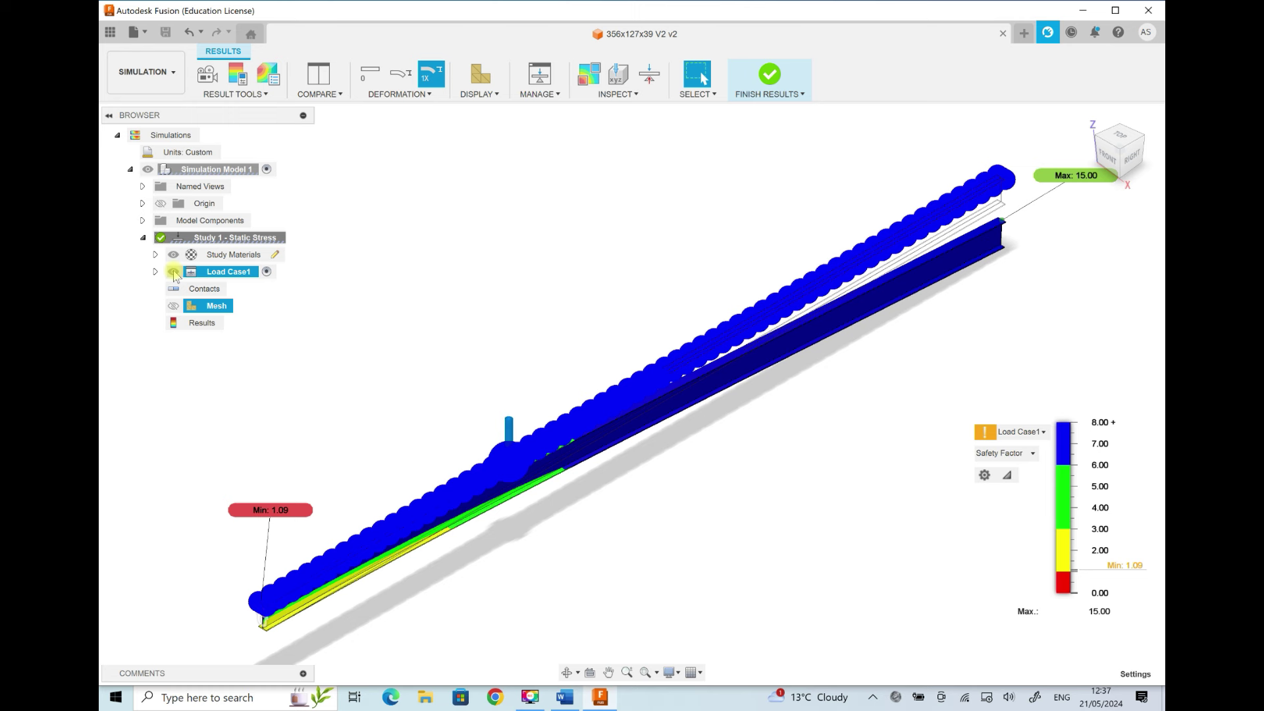
click(174, 271)
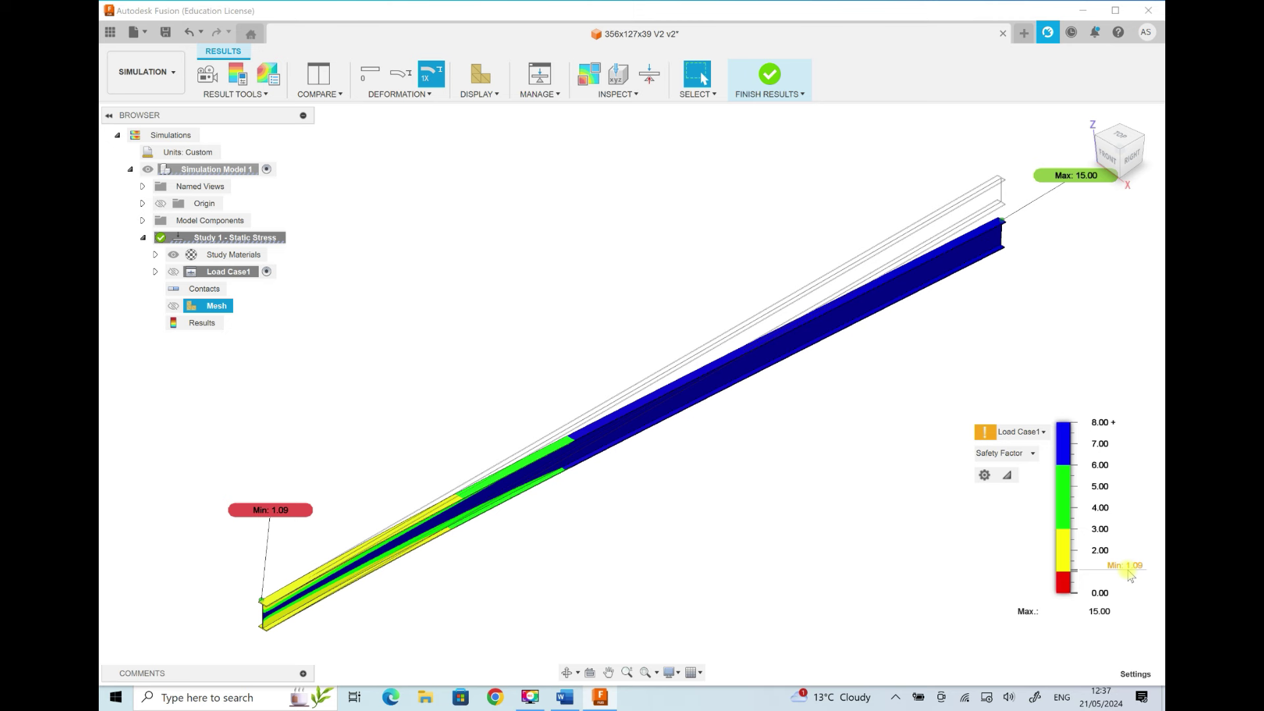
click(1033, 455)
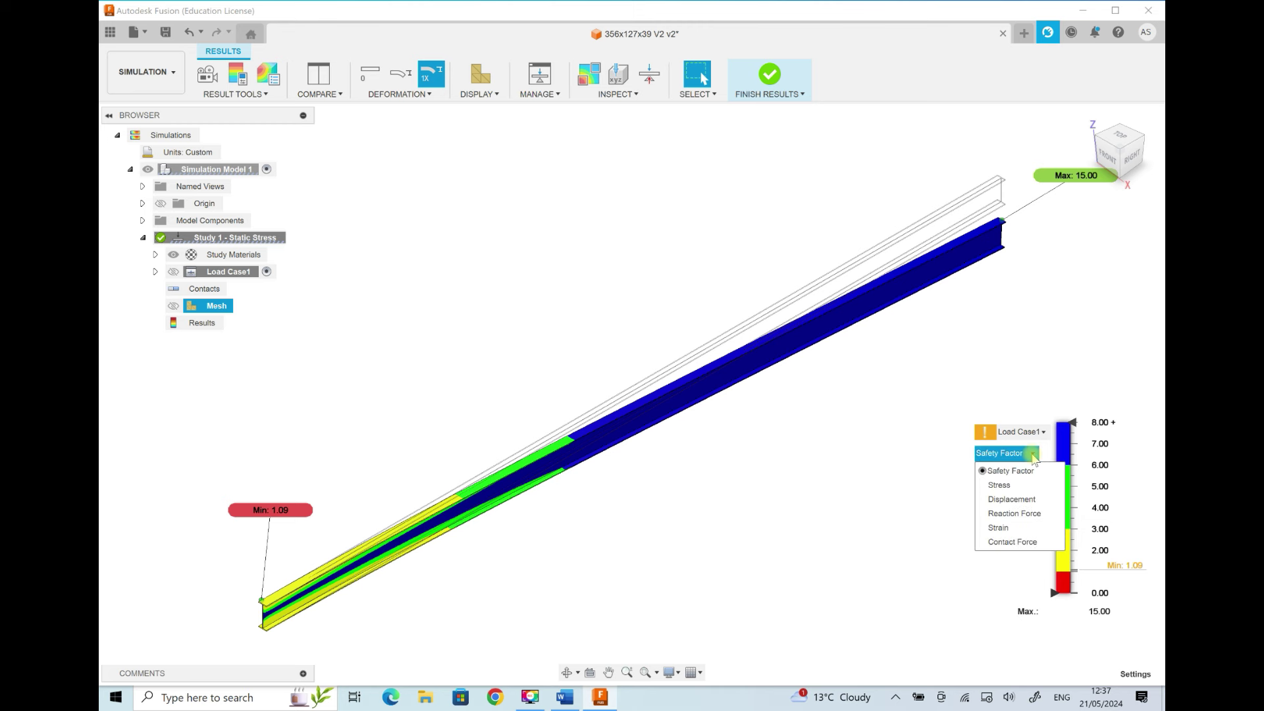
click(1000, 486)
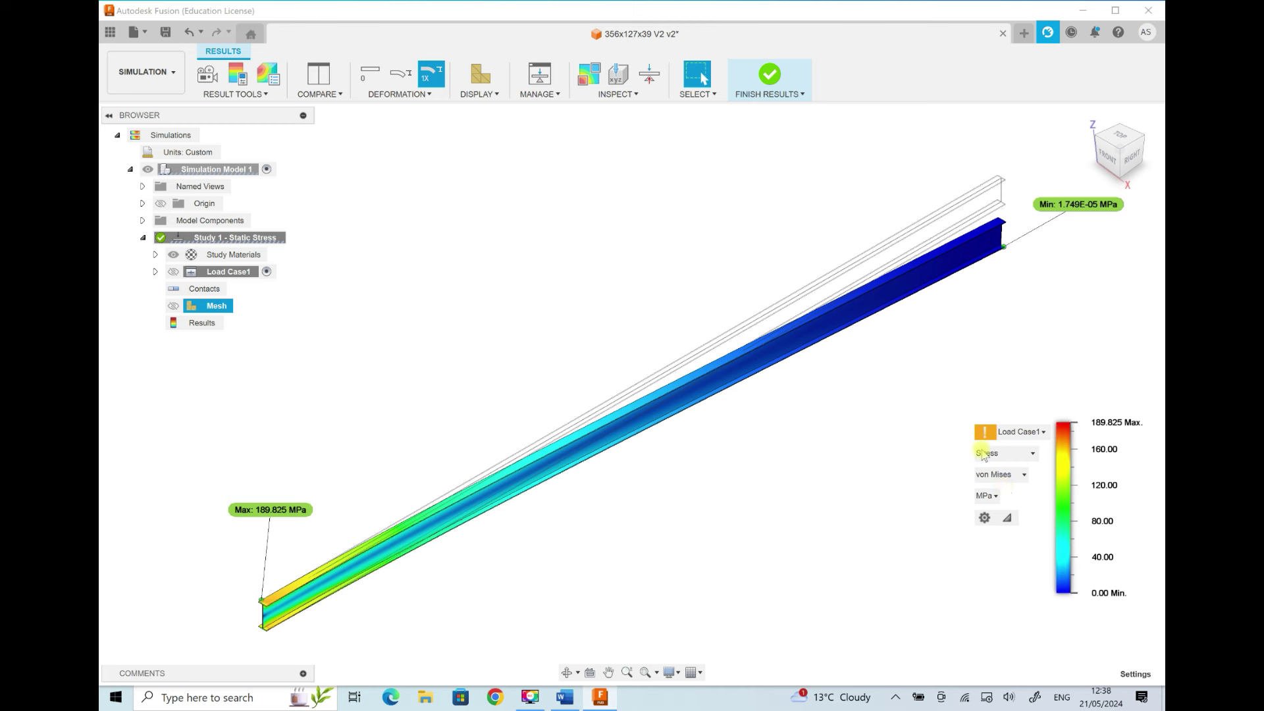
Step: Examine the von Mises stress close up at the beam's fixed end and display the Reaction Force result
mouse_move(1103, 434)
drag(356, 485, 689, 322)
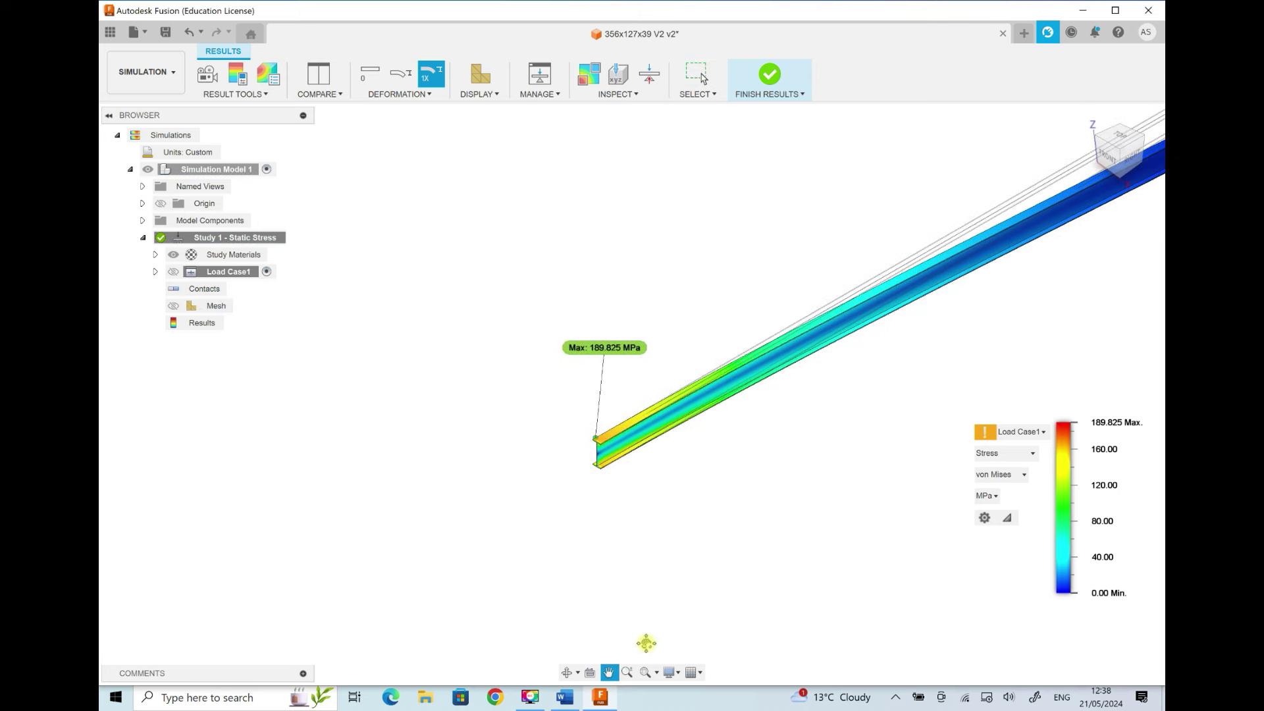
click(626, 673)
drag(499, 352, 493, 428)
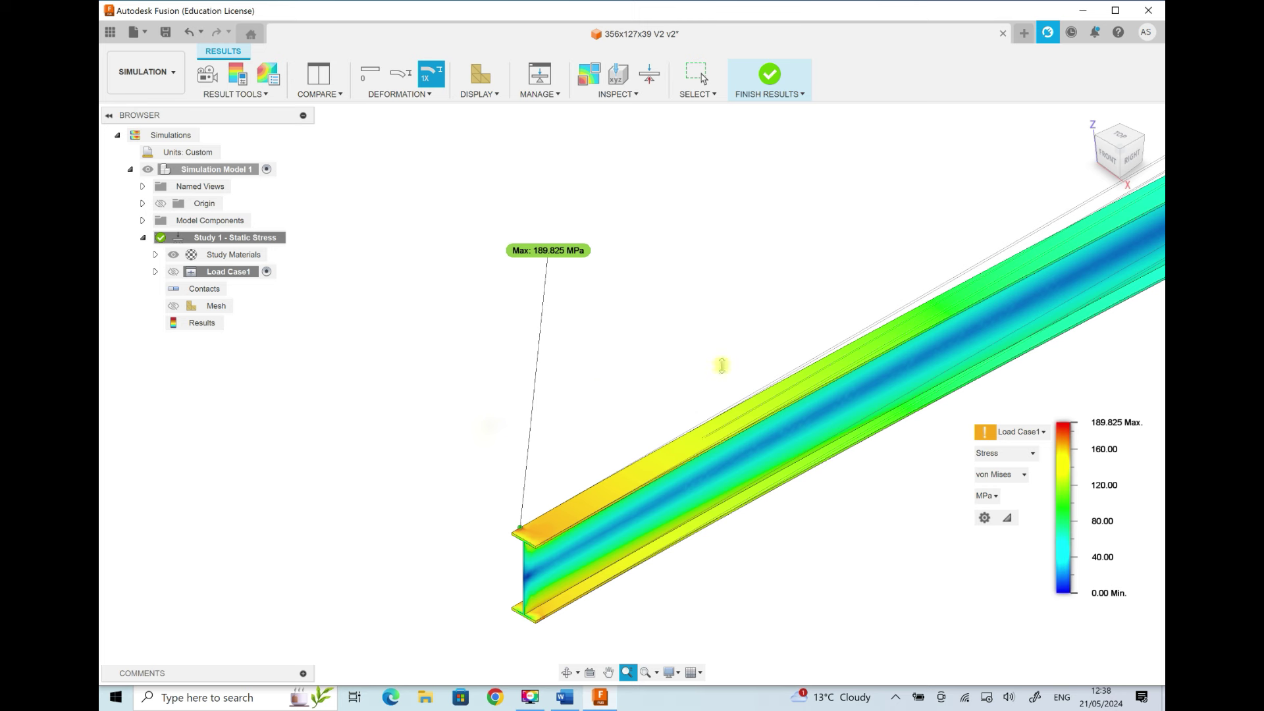
click(1033, 453)
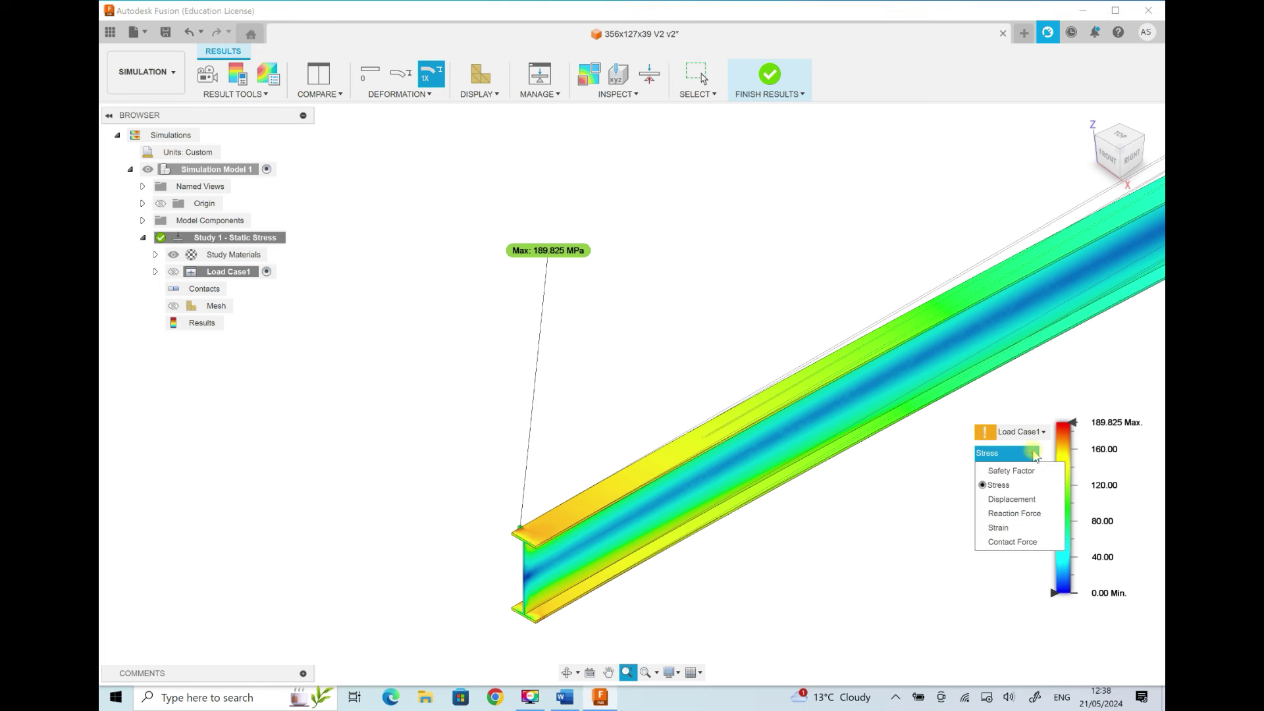
click(1013, 513)
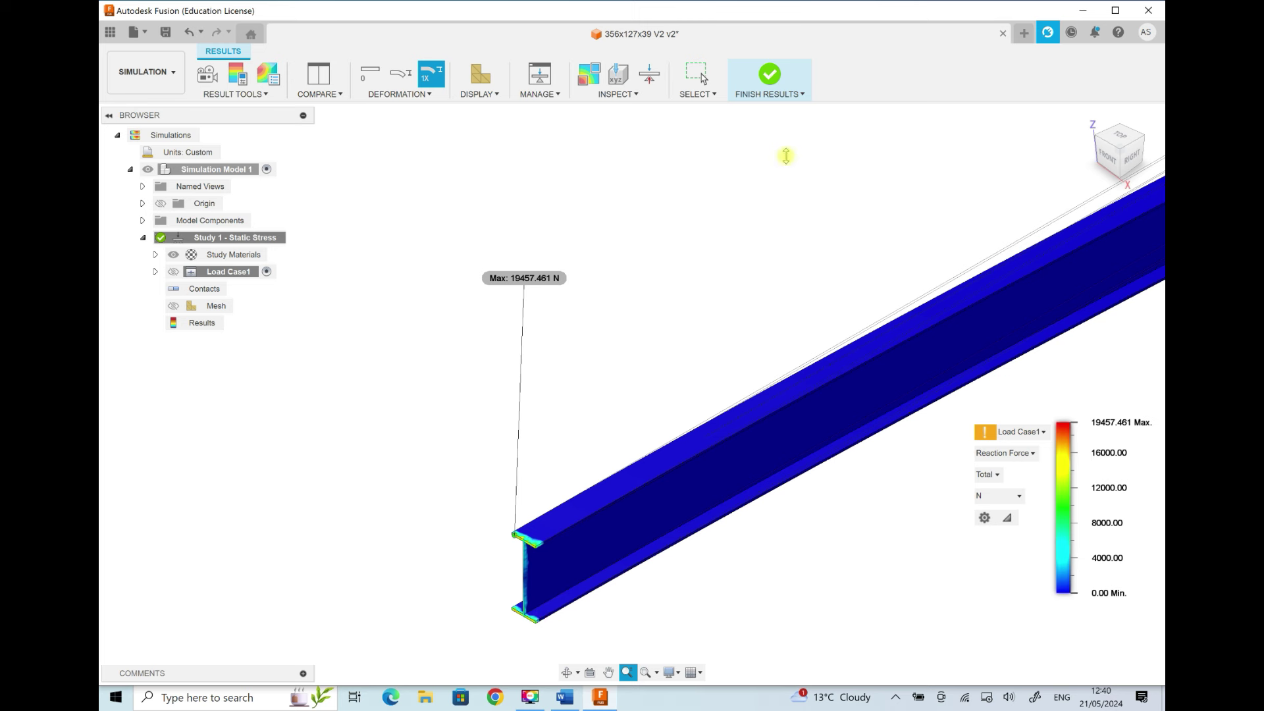
Step: Finish the results review and save the design with the version description "User Saved"
click(766, 73)
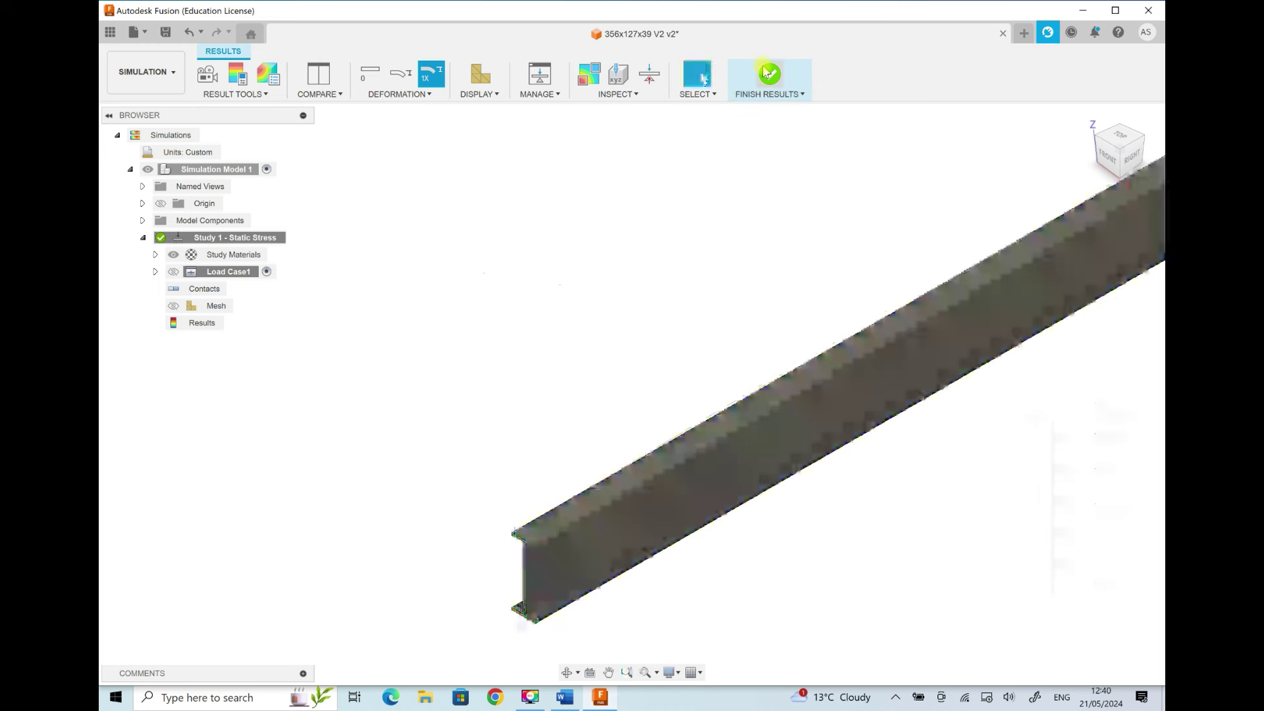
click(161, 32)
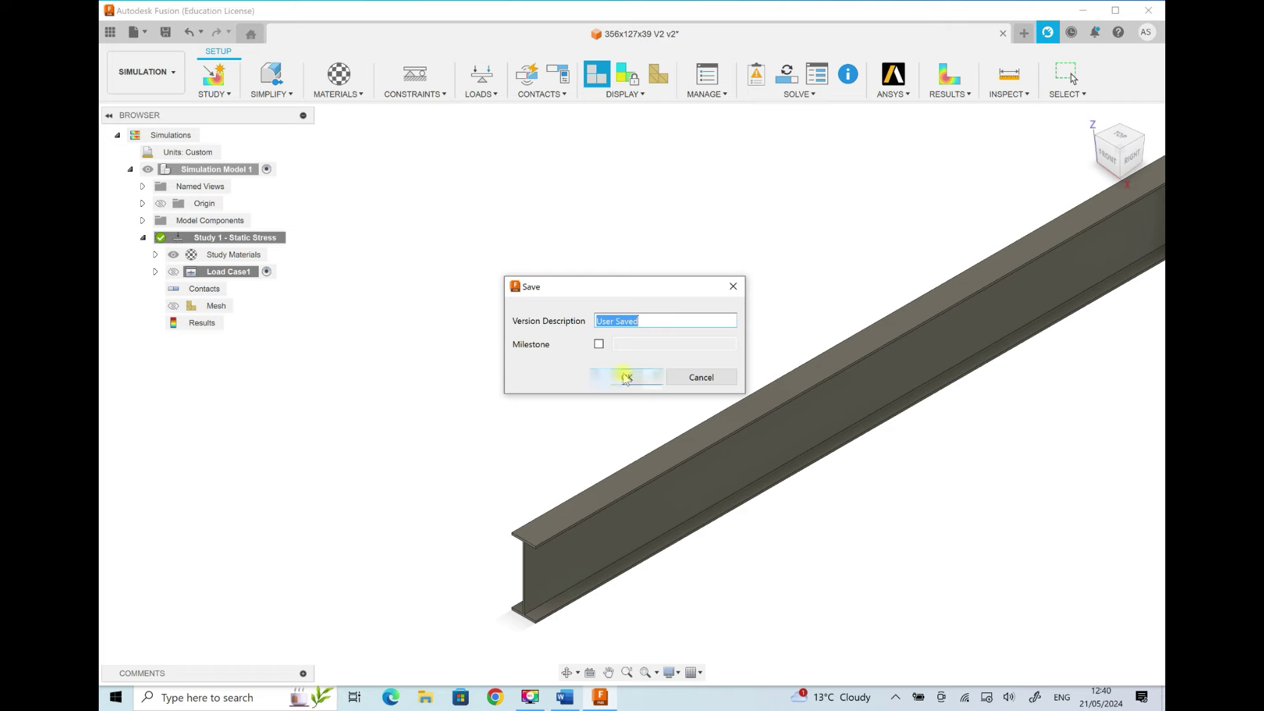
click(623, 374)
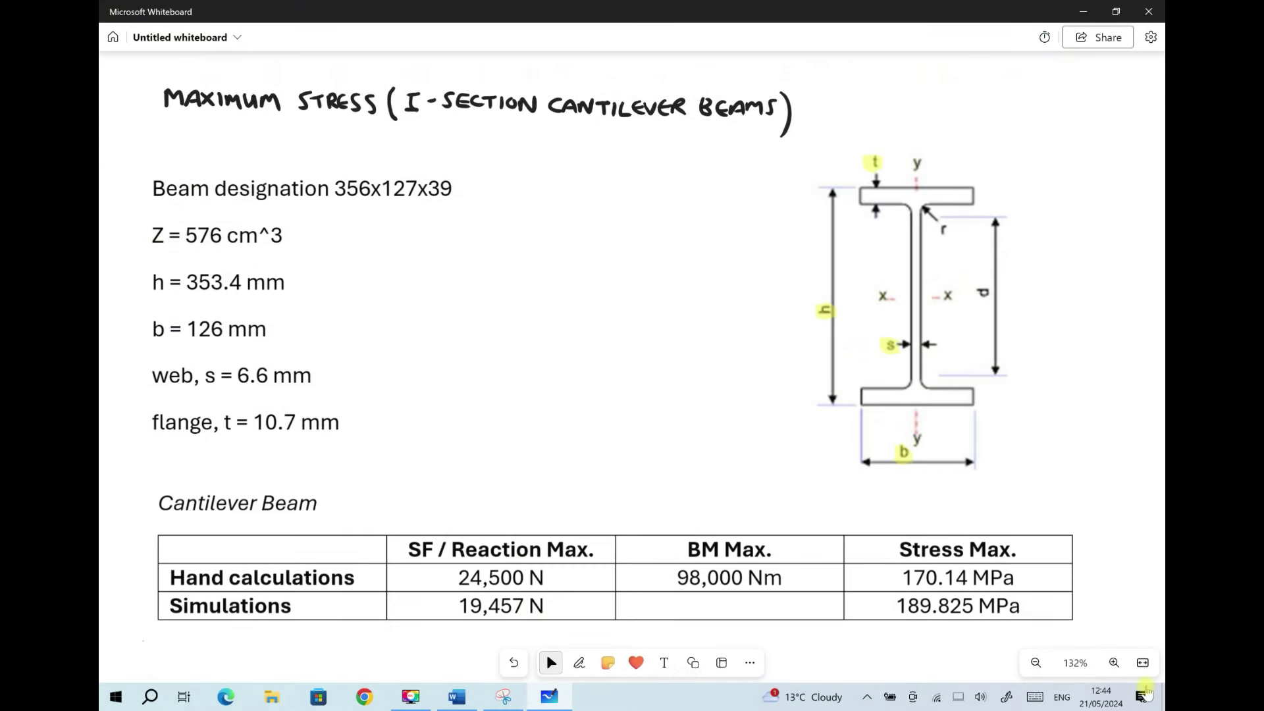
Step: In Microsoft Whiteboard, highlight the Simulations values 19,457 N and 189.825 MPa in the cantilever beam table in yellow
click(551, 662)
click(579, 663)
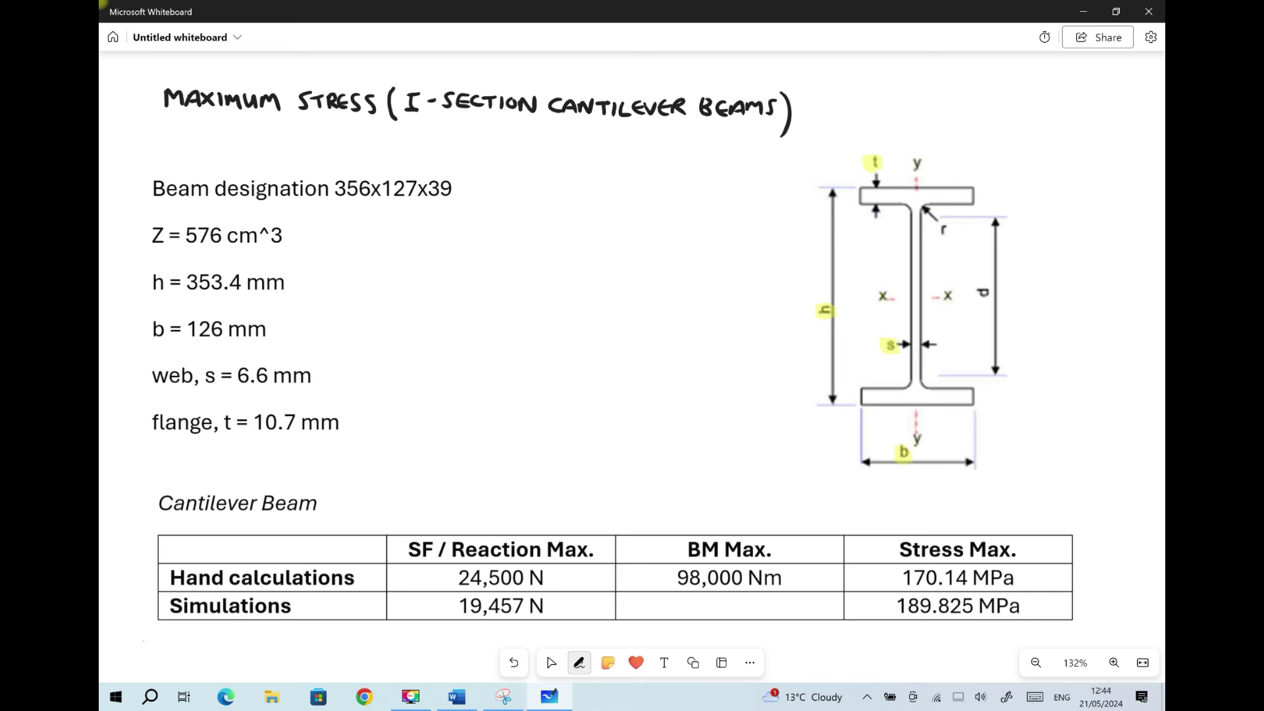
drag(544, 604, 459, 606)
click(551, 662)
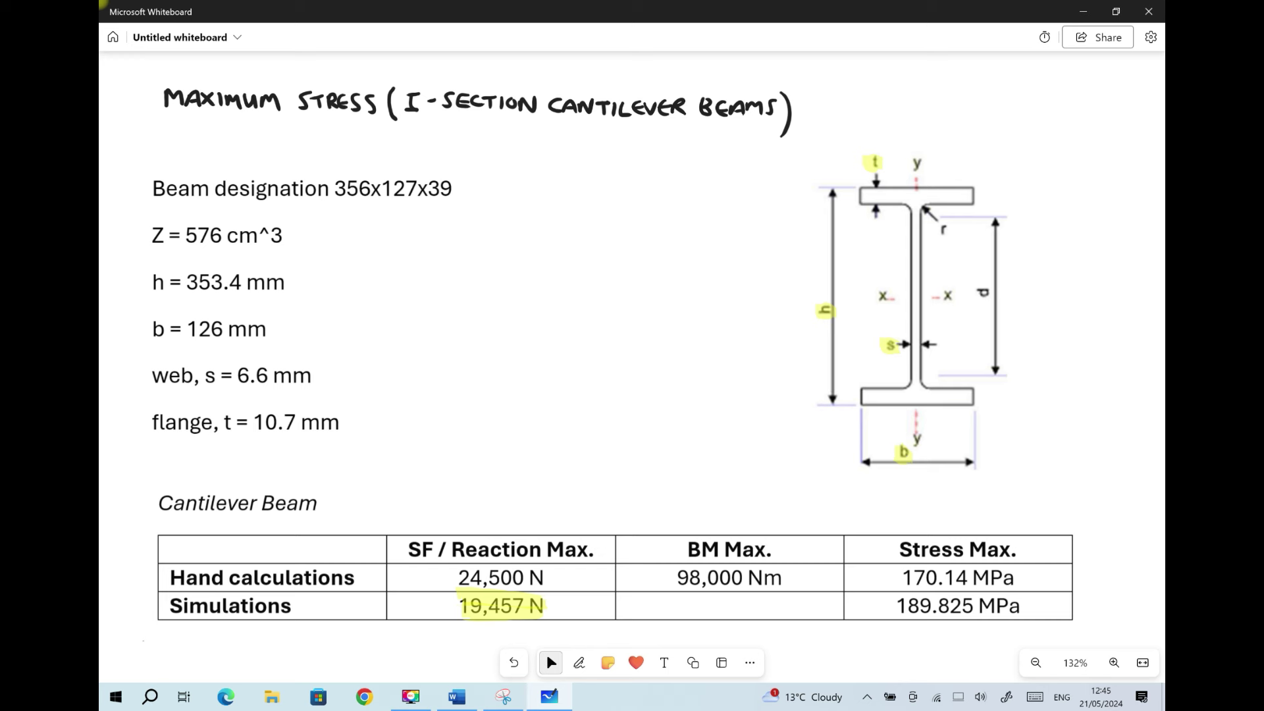
click(579, 662)
drag(1021, 606, 908, 606)
click(548, 656)
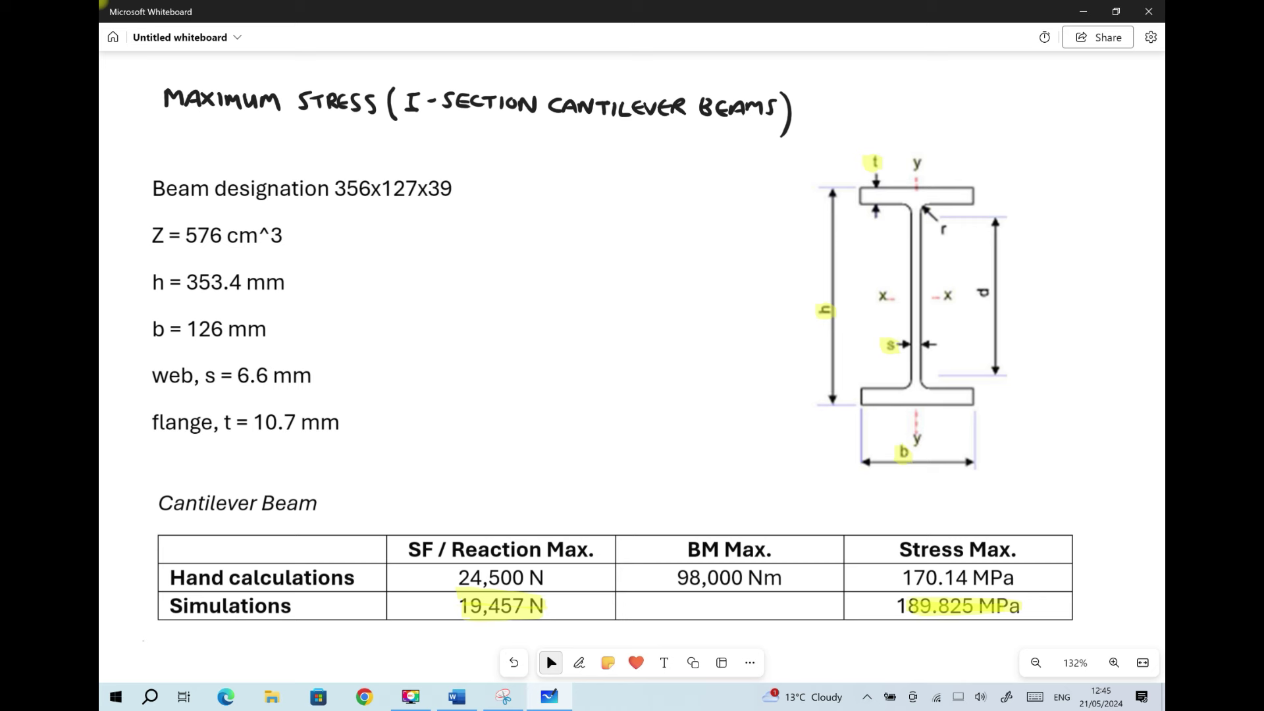
Step: Draw red curved arrows from BM Max. to Stress Max. above the table and back from stress to bending moment below it
click(578, 662)
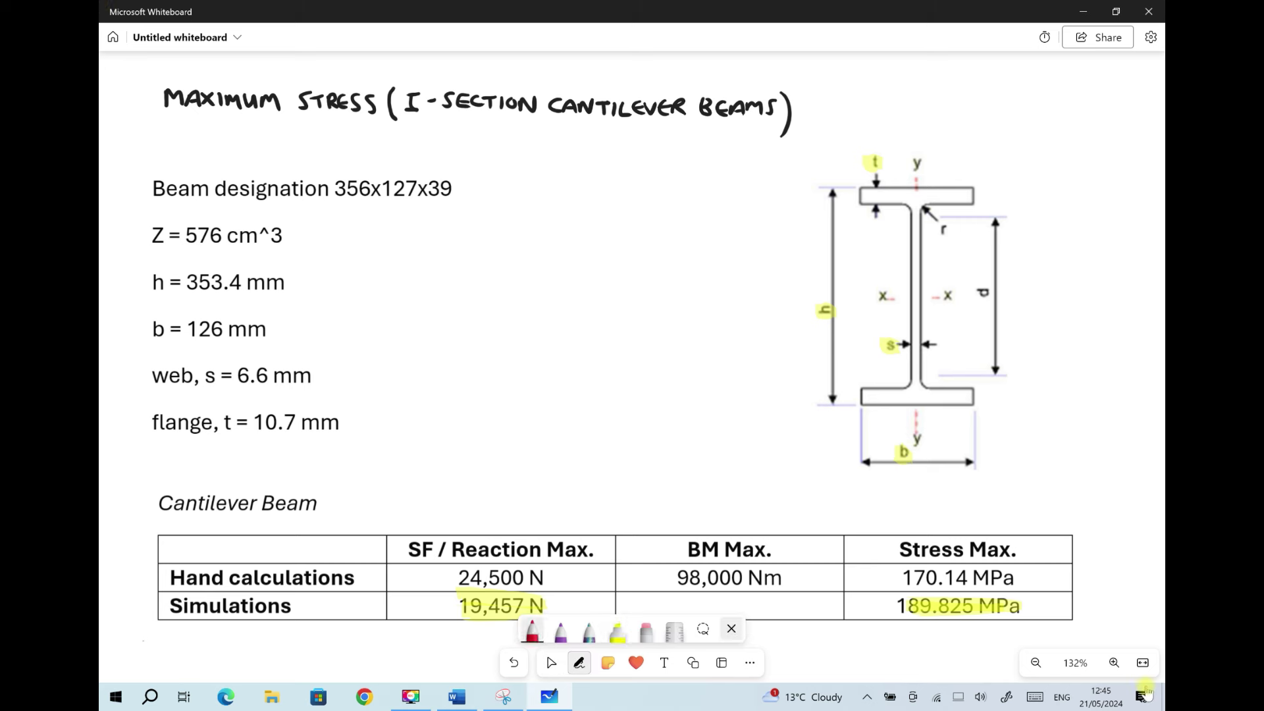
click(551, 663)
click(579, 662)
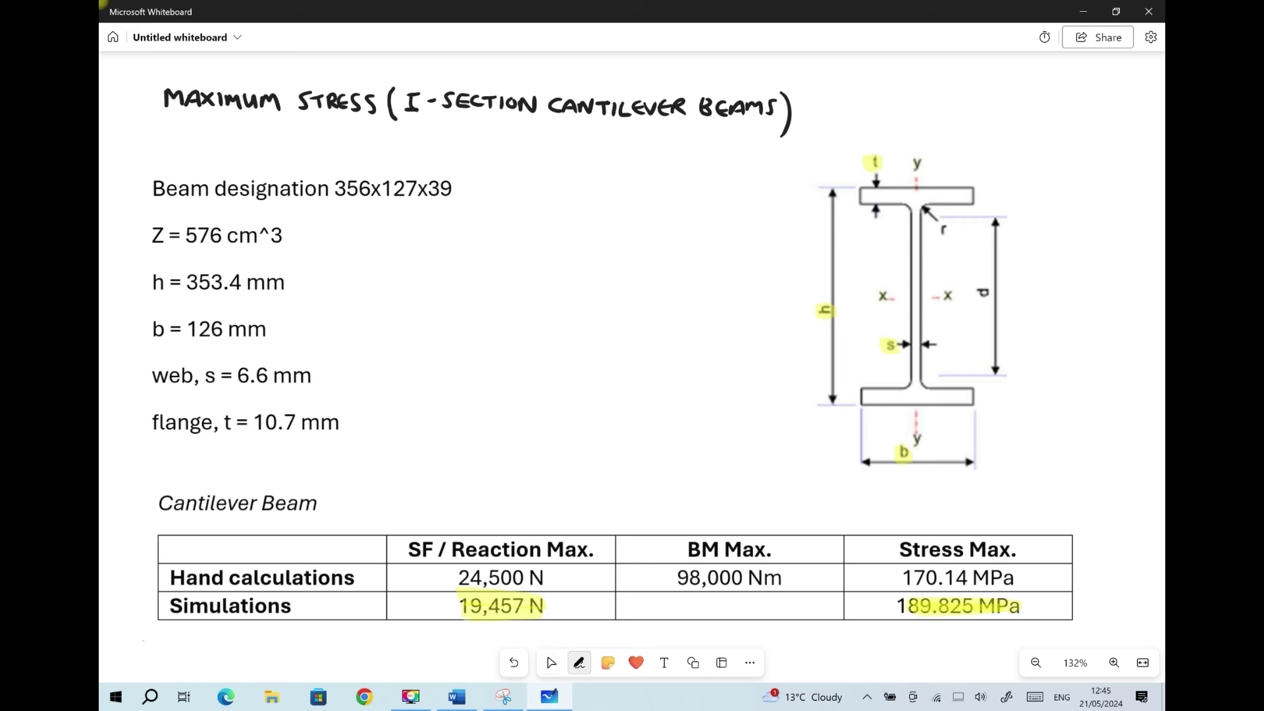
mouse_move(745, 518)
mouse_down()
mouse_move(867, 499)
mouse_move(907, 512)
mouse_up()
mouse_move(899, 497)
mouse_down()
mouse_move(910, 517)
mouse_move(890, 517)
mouse_up()
click(551, 663)
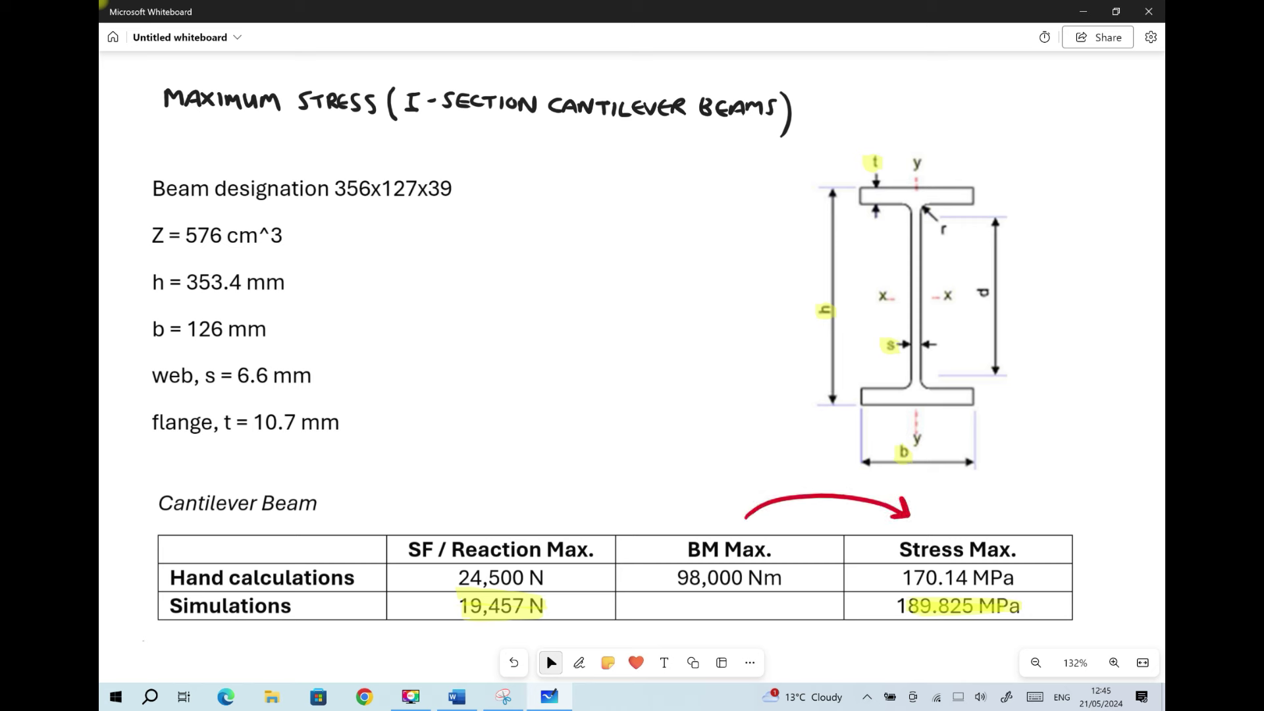
click(579, 662)
mouse_move(920, 627)
mouse_down()
mouse_move(881, 645)
mouse_move(803, 631)
mouse_move(816, 642)
mouse_up()
click(551, 663)
Step: Handwrite the section modulus formula Z = M/σ in red beside the beam data, and its rearrangement M = Z × σ
click(579, 663)
mouse_move(446, 237)
mouse_down()
mouse_move(458, 258)
mouse_move(498, 242)
mouse_move(503, 252)
mouse_up()
mouse_move(524, 233)
mouse_down()
mouse_move(524, 244)
mouse_move(543, 232)
mouse_move(561, 260)
mouse_move(551, 281)
mouse_move(525, 285)
mouse_up()
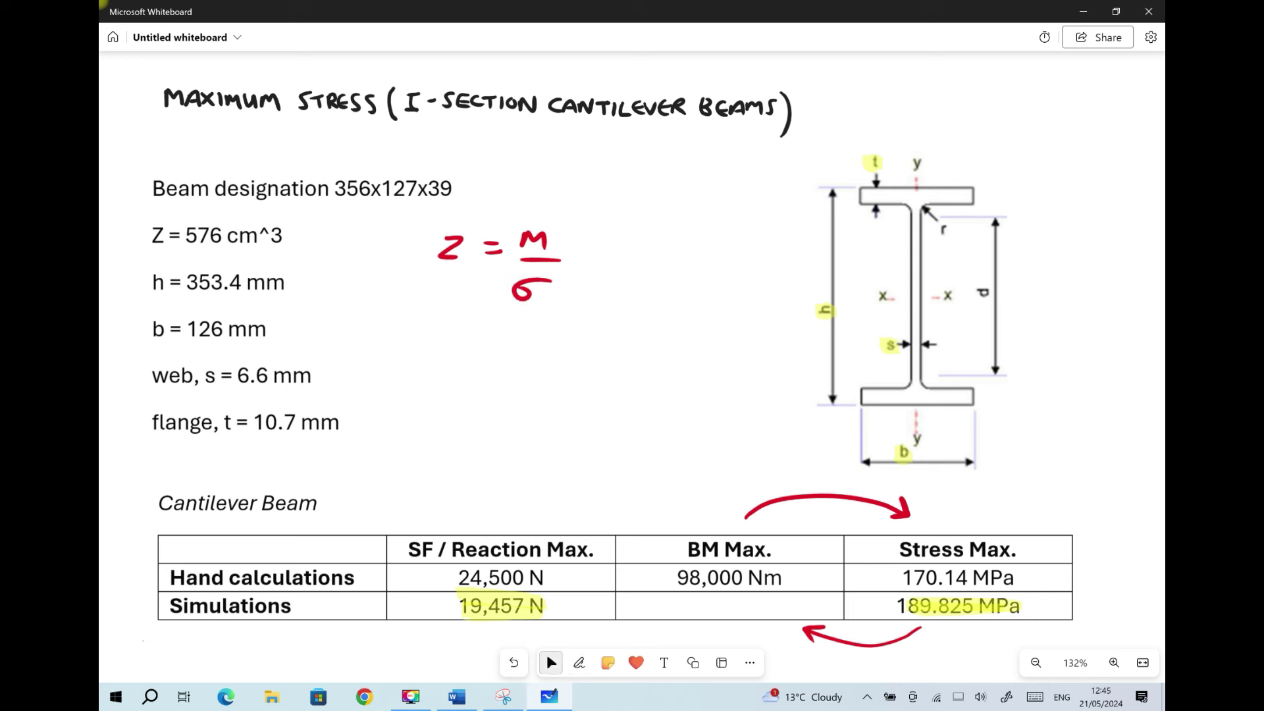
drag(440, 345, 512, 327)
mouse_move(489, 340)
mouse_down()
mouse_move(559, 327)
mouse_move(560, 345)
mouse_move(580, 326)
mouse_move(574, 337)
mouse_move(632, 317)
mouse_move(605, 323)
mouse_up()
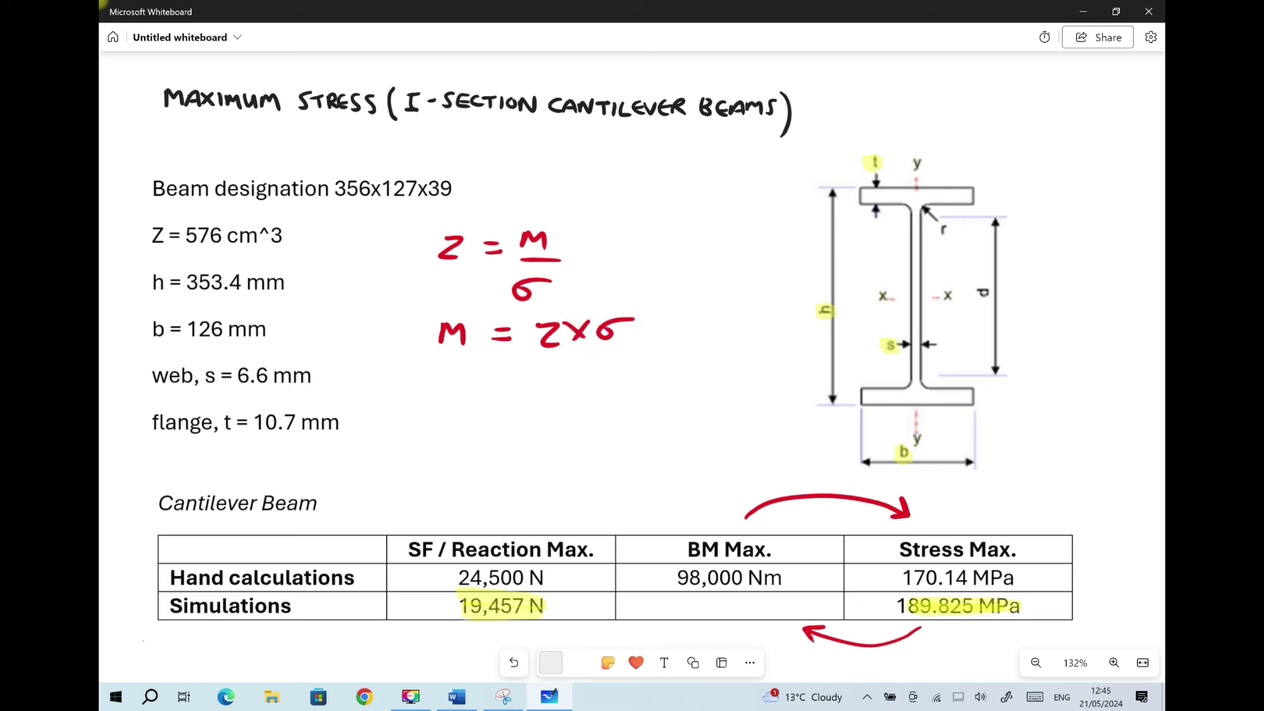
Step: Handwrite the substituted section modulus "= 0.000576" below the rearranged formula, followed by a multiplication sign
mouse_move(493, 367)
mouse_down()
mouse_move(535, 366)
mouse_move(557, 380)
mouse_move(576, 366)
mouse_move(593, 384)
mouse_move(596, 369)
mouse_move(614, 384)
mouse_move(617, 369)
mouse_move(624, 384)
mouse_move(679, 374)
mouse_up()
click(551, 662)
click(579, 662)
click(559, 380)
click(634, 364)
click(551, 662)
drag(555, 393, 573, 414)
drag(572, 393, 557, 415)
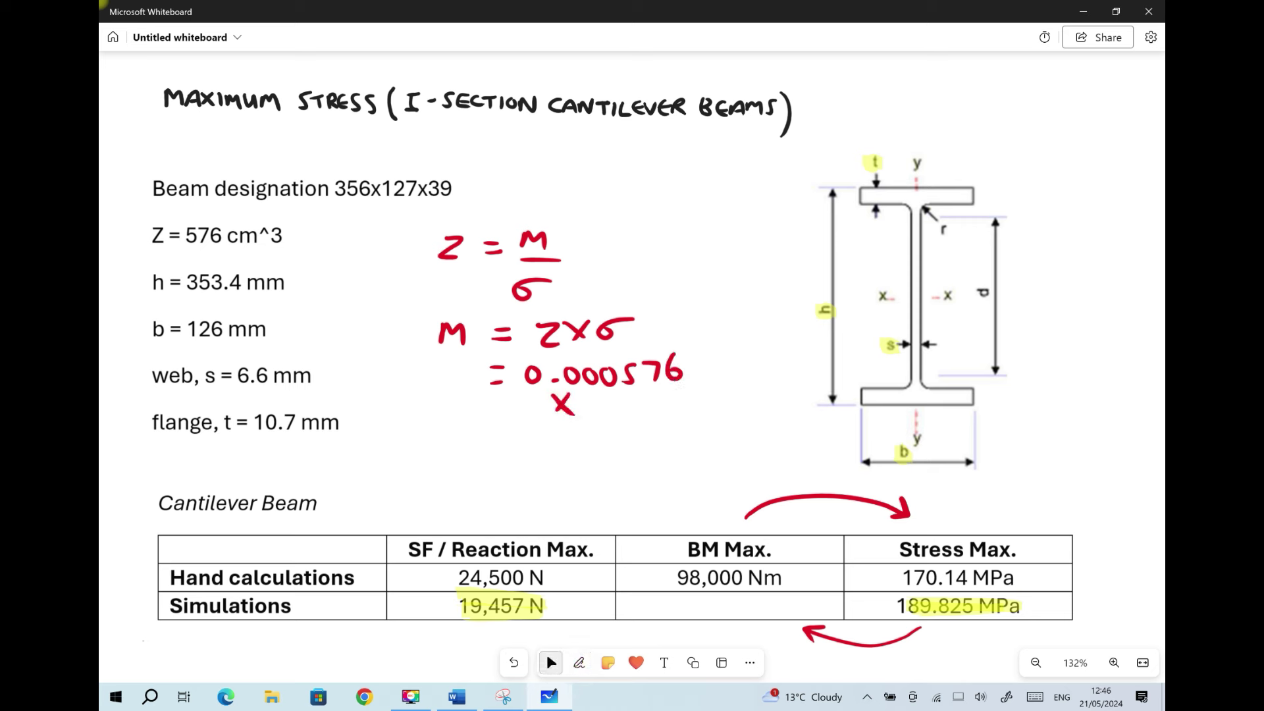
Step: Complete the handwritten moment calculation with the stress factor (189.825 × 10^6) in parentheses
click(578, 663)
mouse_move(591, 395)
mouse_down()
mouse_move(591, 415)
mouse_move(610, 398)
mouse_move(629, 418)
mouse_move(665, 395)
mouse_move(696, 417)
mouse_up()
click(642, 417)
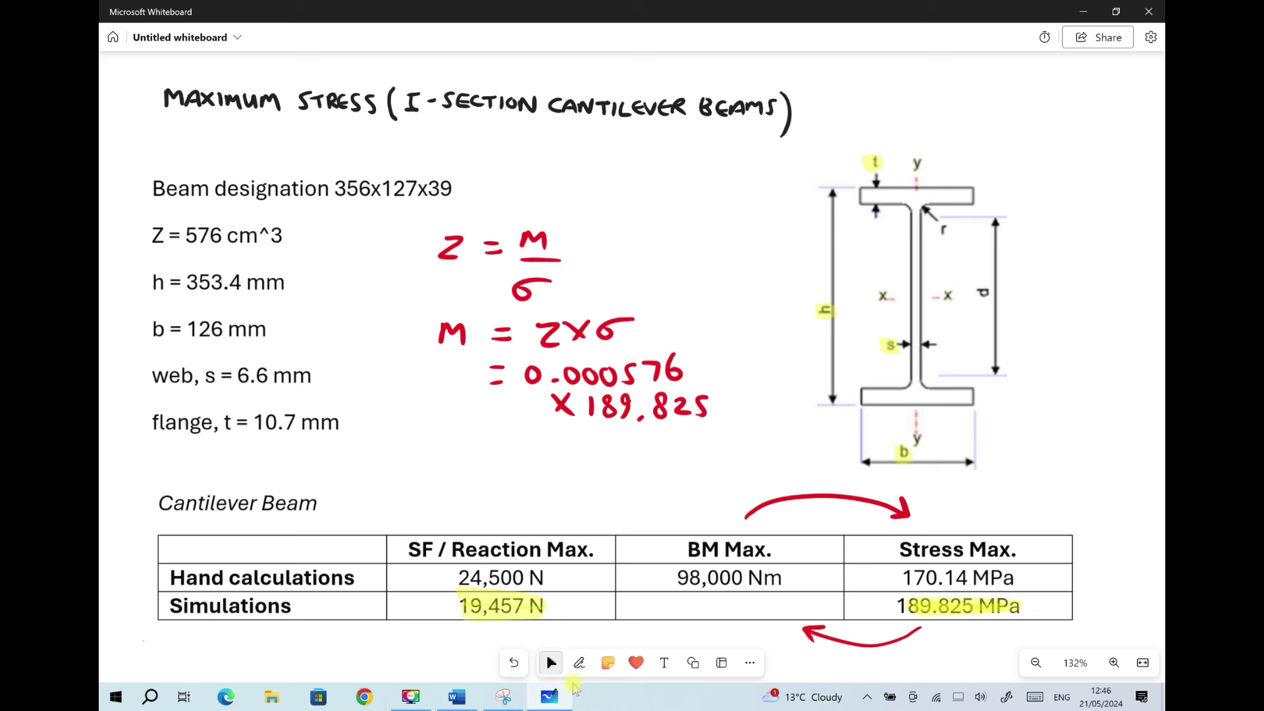
mouse_move(590, 391)
mouse_down()
mouse_move(577, 410)
mouse_move(592, 434)
mouse_up()
click(551, 662)
click(579, 663)
mouse_move(738, 402)
mouse_down()
mouse_move(720, 417)
mouse_move(779, 398)
mouse_move(789, 423)
mouse_up()
drag(790, 418, 783, 432)
key(ctrl+z)
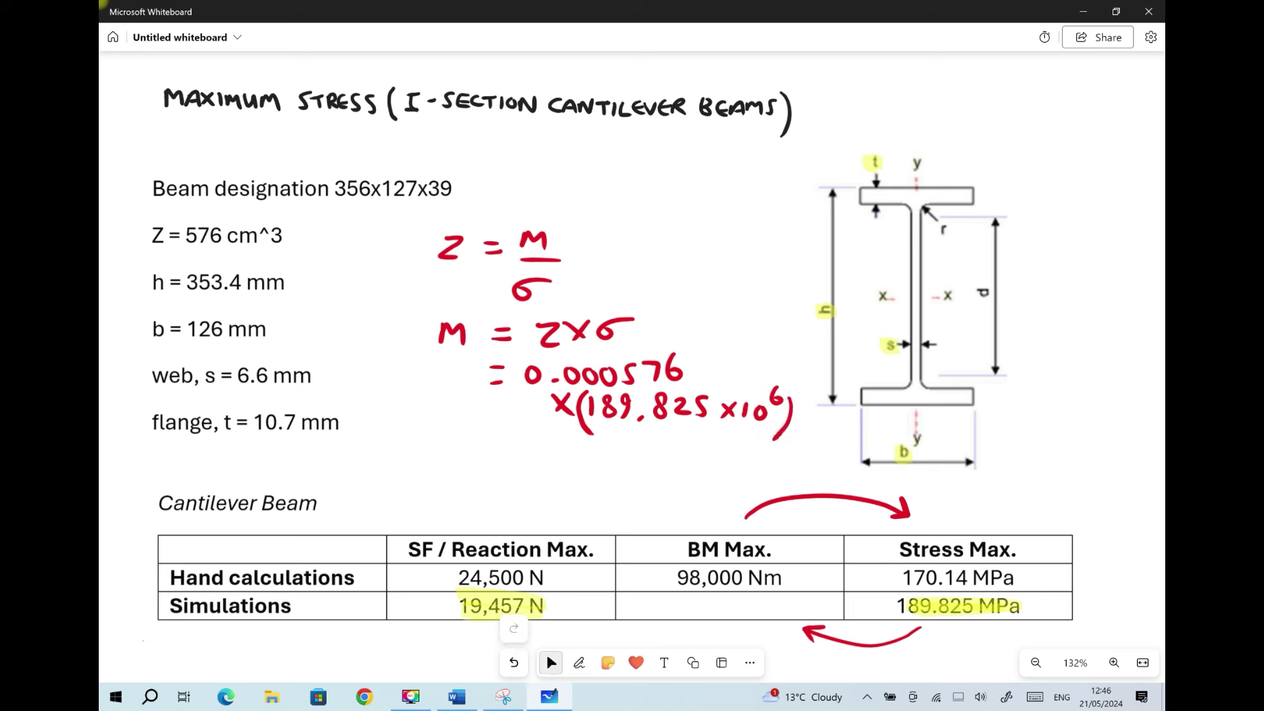
Step: Write "M =" below the calculation and enter 109339 Nm in the Simulations row under BM Max
mouse_move(437, 454)
mouse_down()
mouse_move(436, 469)
mouse_move(464, 454)
mouse_move(466, 474)
mouse_move(496, 459)
mouse_move(498, 470)
mouse_up()
click(551, 663)
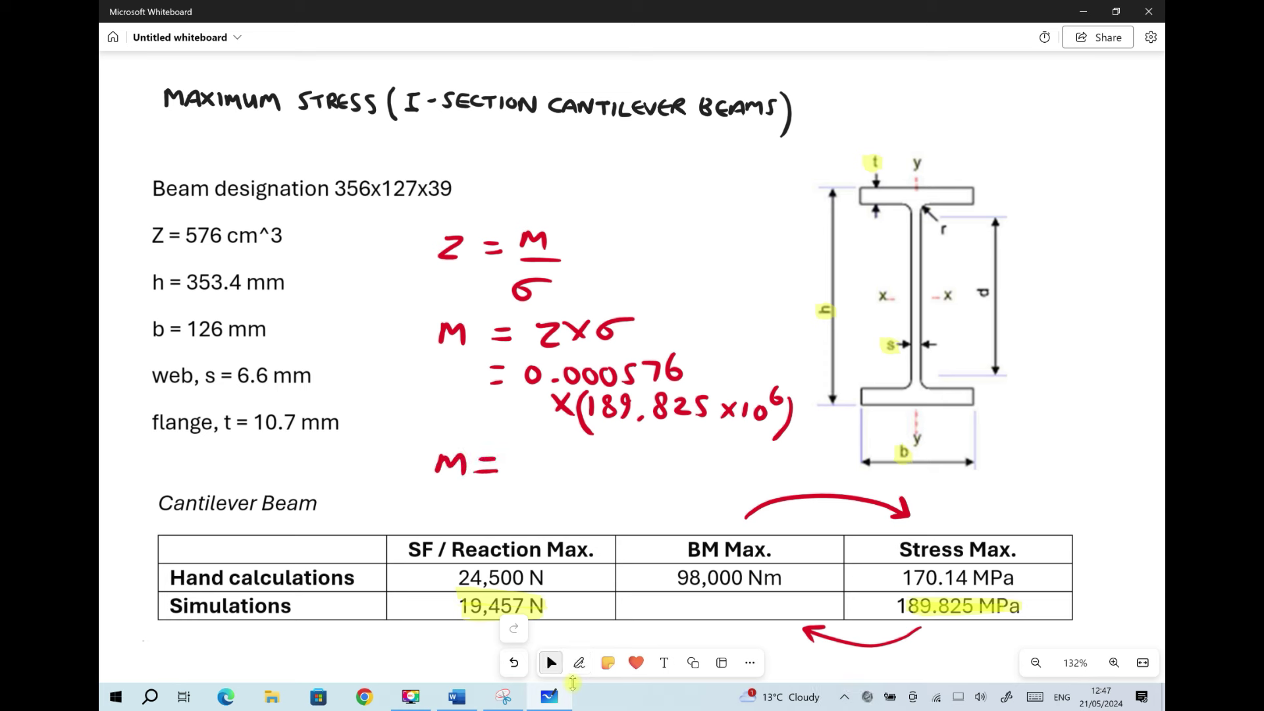
click(579, 663)
mouse_move(645, 596)
mouse_down()
mouse_move(644, 612)
mouse_move(681, 596)
mouse_move(682, 613)
mouse_move(751, 599)
mouse_move(743, 616)
mouse_move(769, 614)
mouse_move(783, 594)
mouse_move(805, 609)
mouse_up()
click(552, 663)
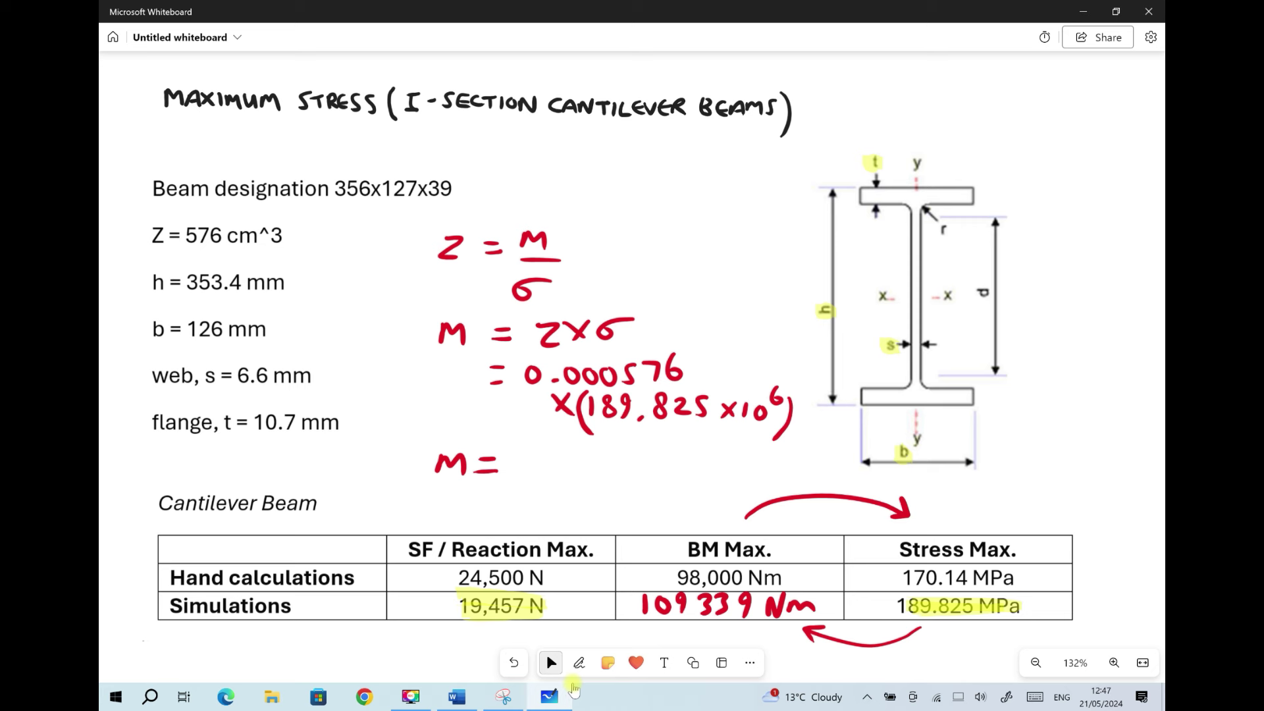
Step: Highlight 170.14 MPa, both bending moments and 24,500 N in the table, plus the radius r on the section diagram
click(579, 662)
drag(1023, 580, 901, 581)
click(550, 661)
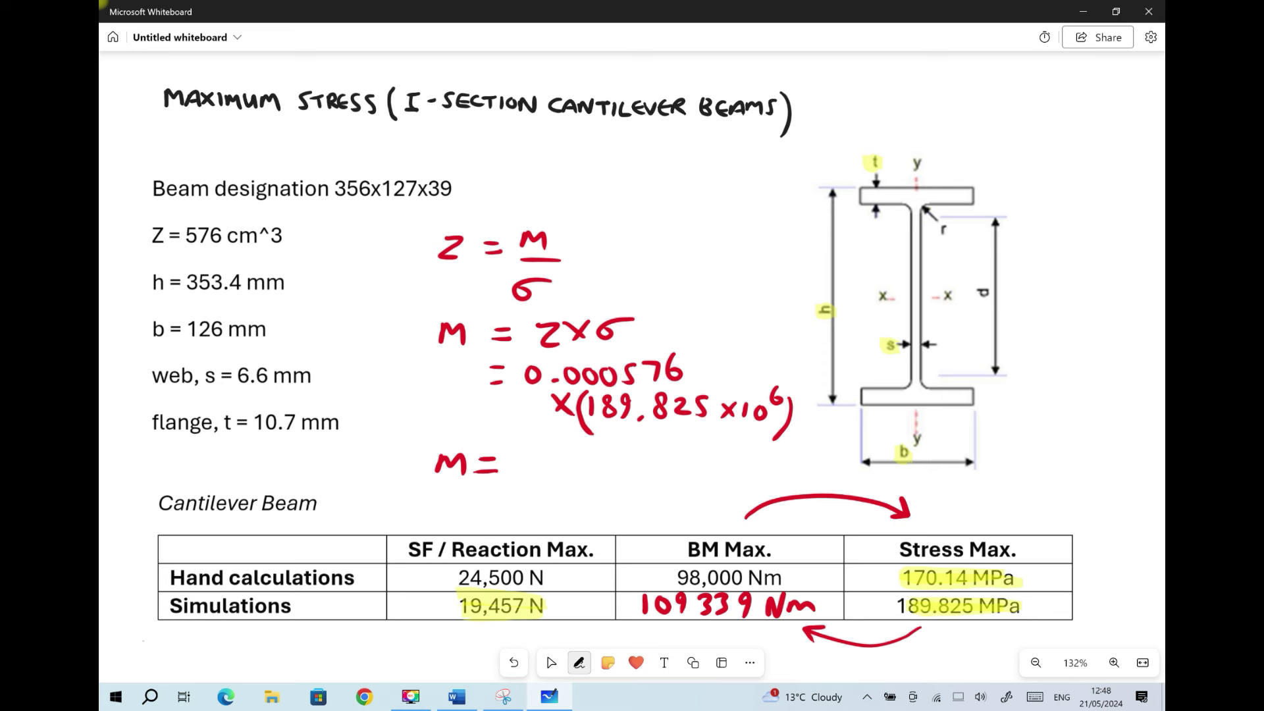
mouse_move(678, 578)
mouse_down()
mouse_move(782, 577)
mouse_move(742, 611)
mouse_move(650, 608)
mouse_up()
drag(801, 601, 648, 598)
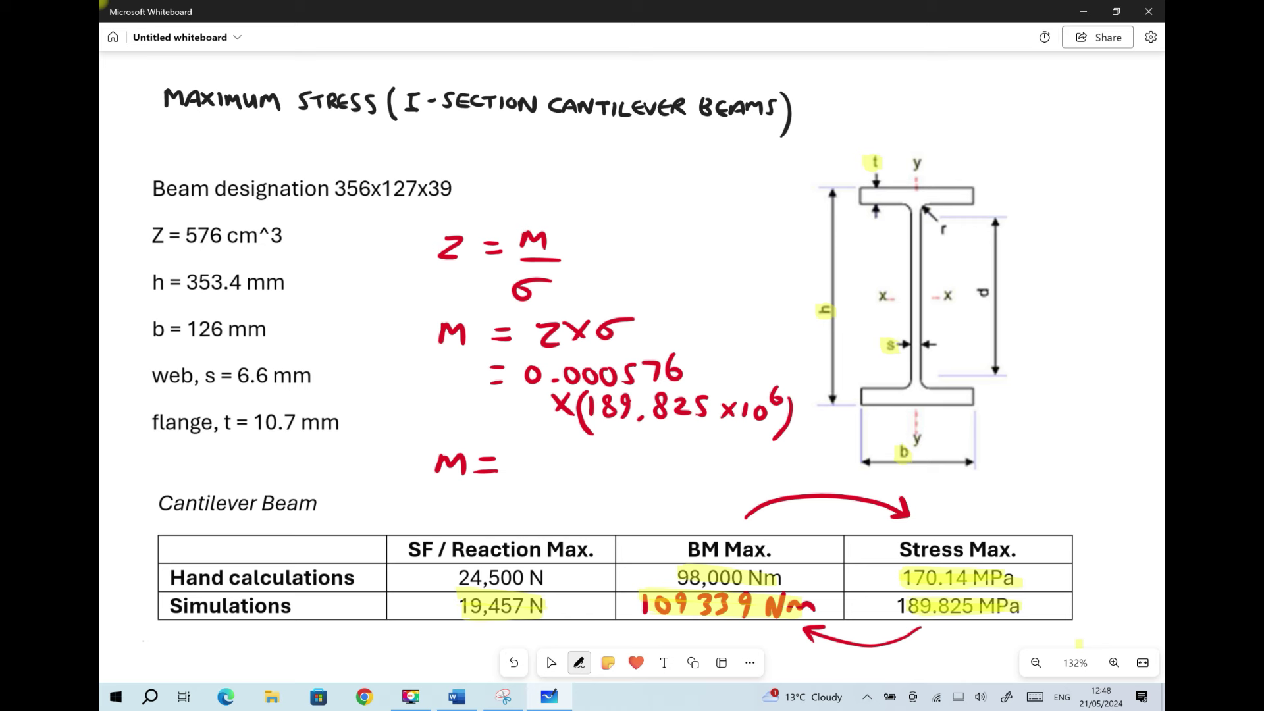
mouse_move(470, 578)
mouse_down()
mouse_move(542, 577)
mouse_move(460, 577)
mouse_up()
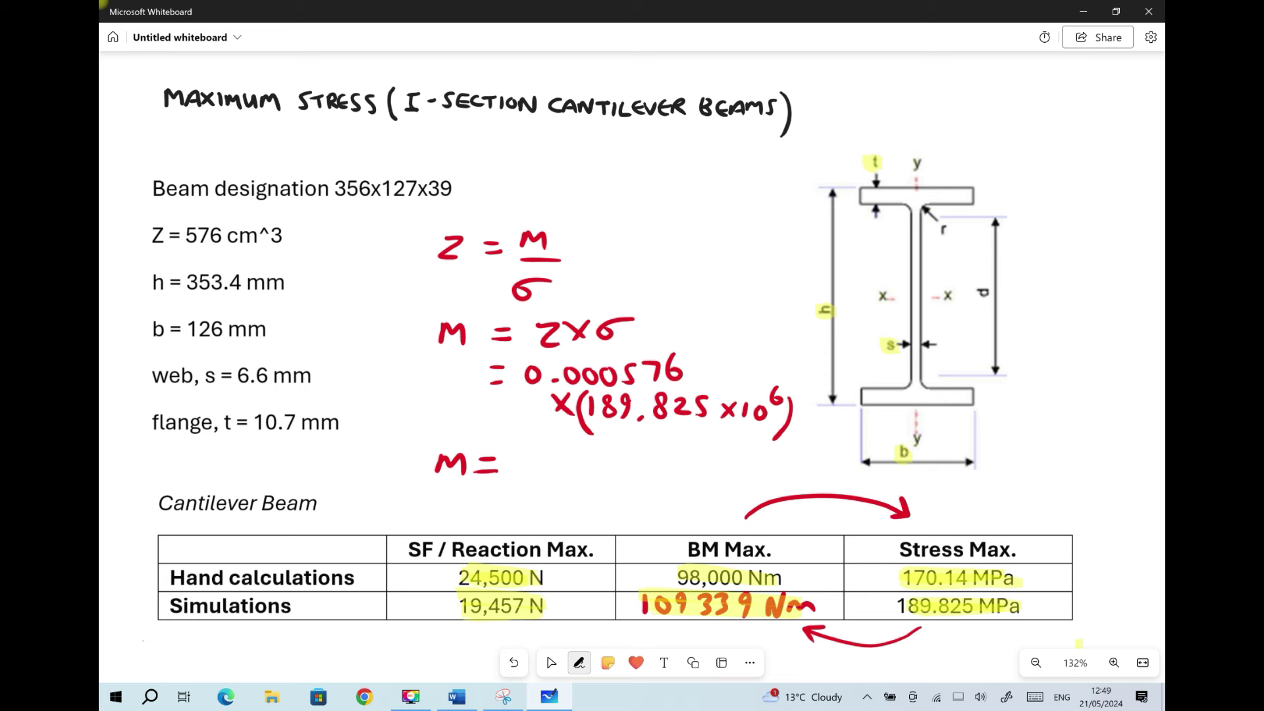
mouse_move(924, 207)
mouse_down()
mouse_move(947, 232)
mouse_move(922, 221)
mouse_up()
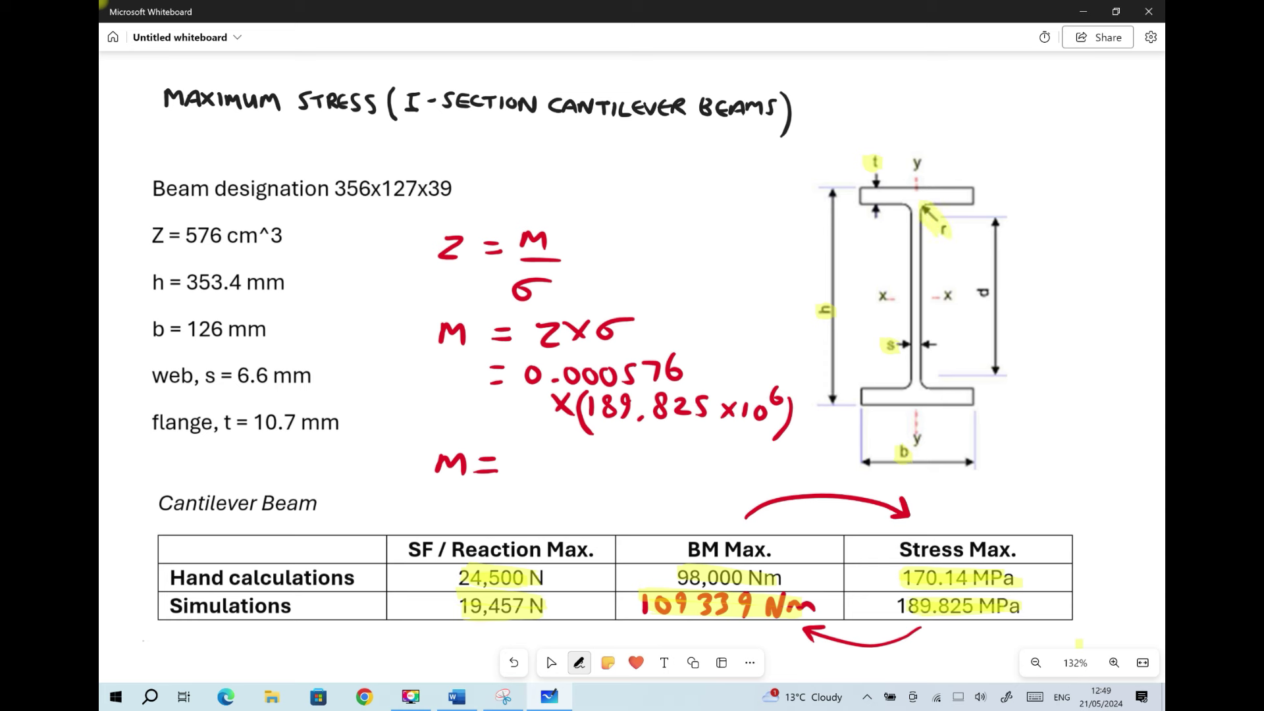